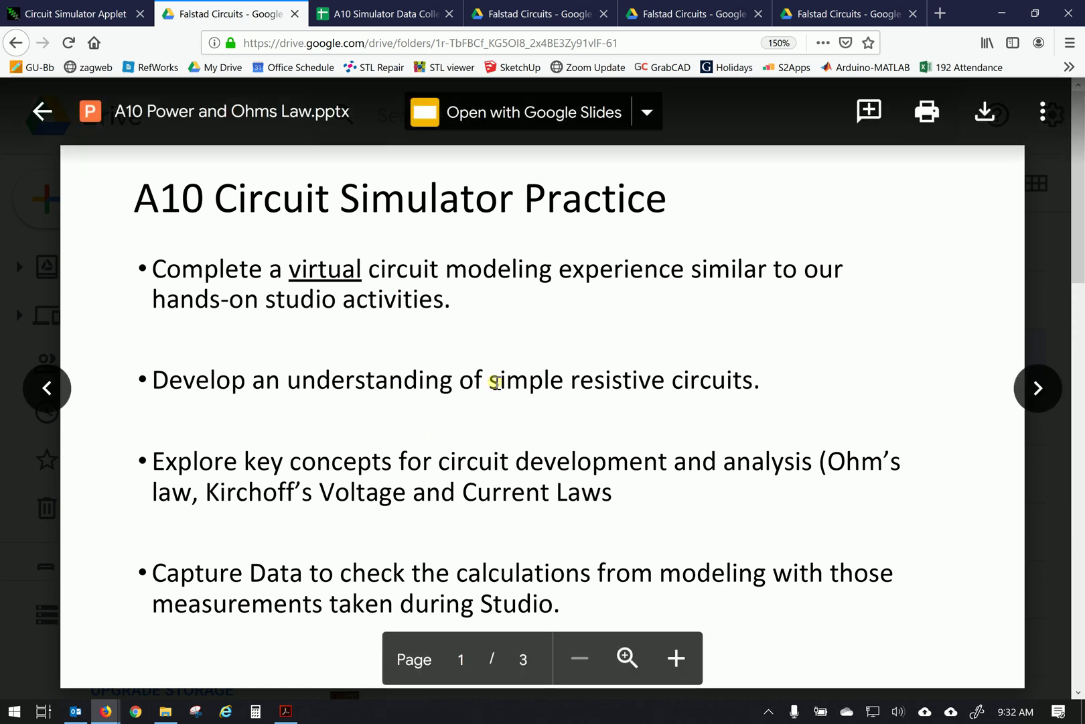
# Show the Series Circuit Layout.jpg breadboard and Arduino photo in the Drive preview.
pyautogui.click(529, 19)
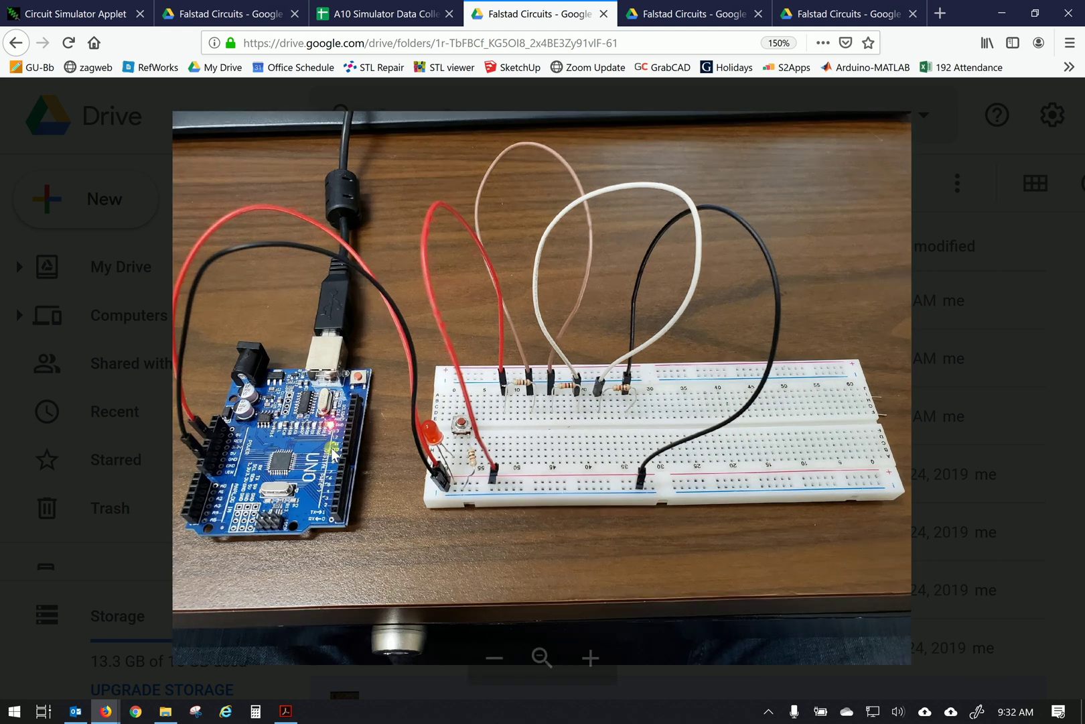
# Zoom in and out on the series photo, then preview Parallel Circuit Layout.jpg.
pyautogui.scroll(3, 333, 455)
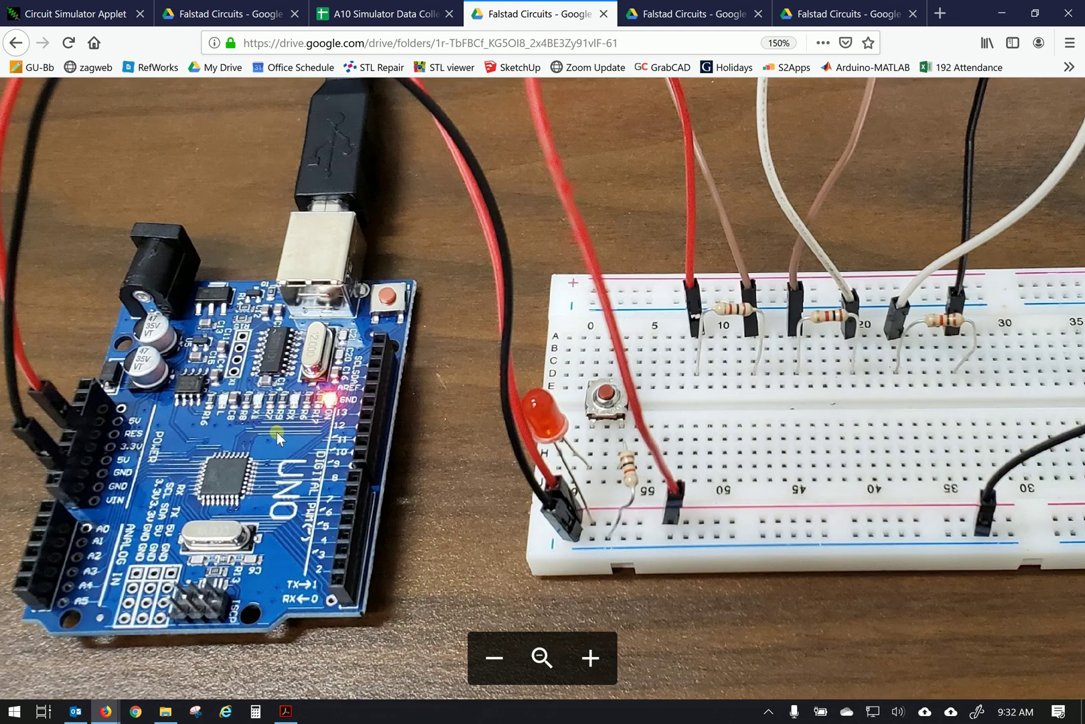
pyautogui.scroll(-3, 270, 434)
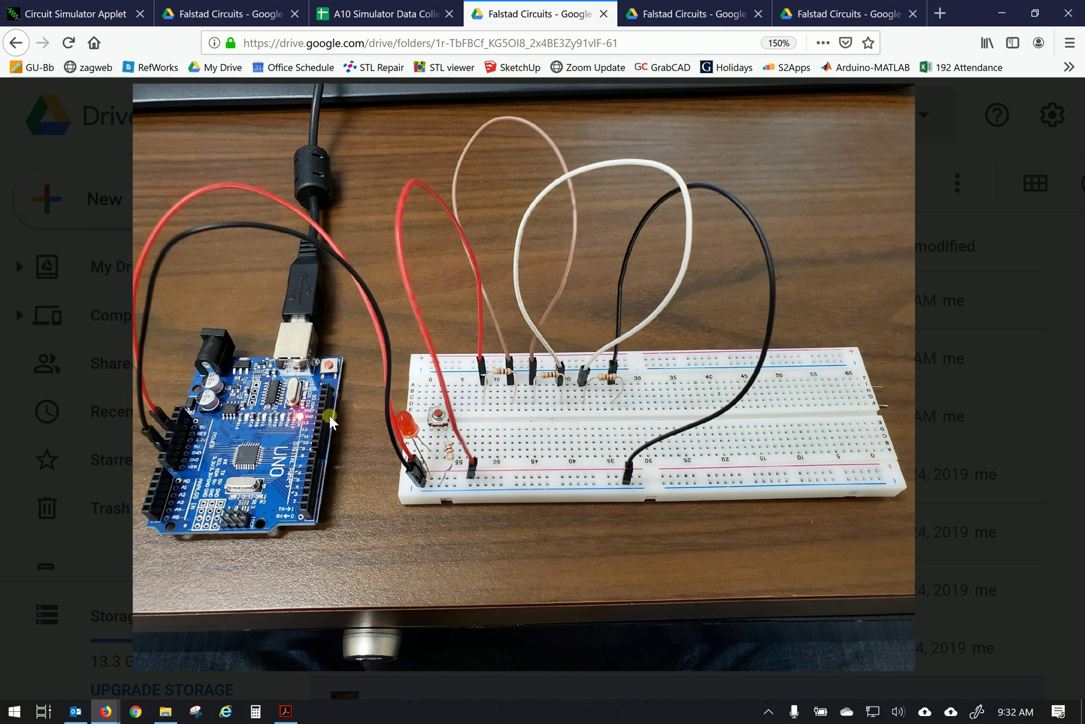
pyautogui.moveTo(248, 394)
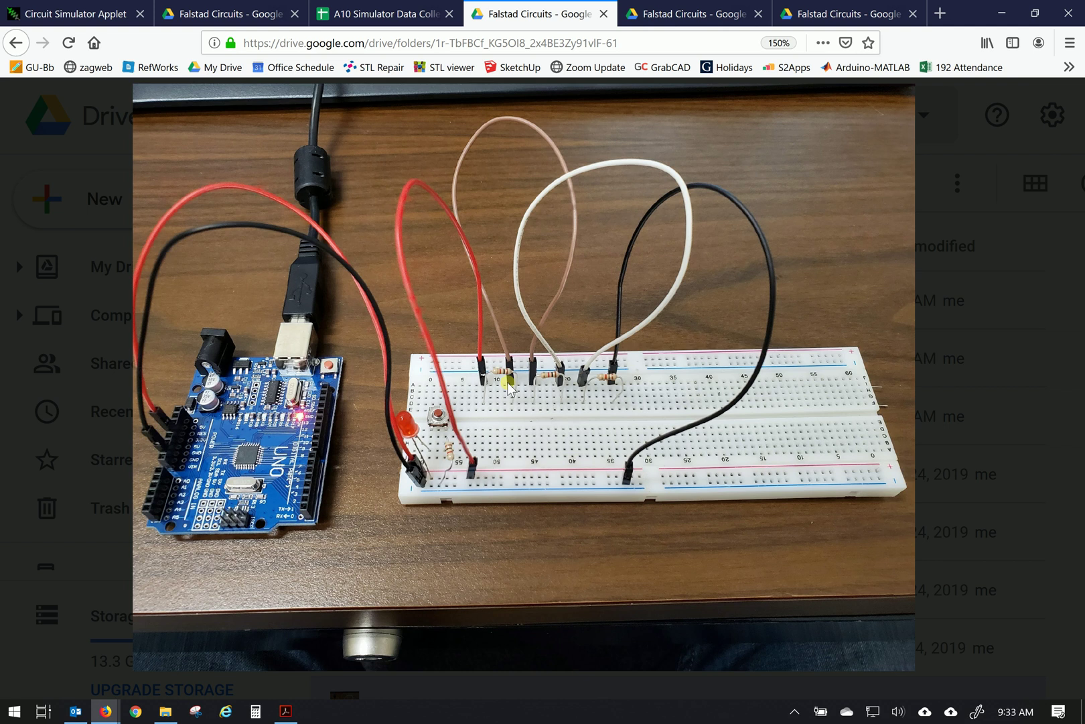
pyautogui.click(692, 16)
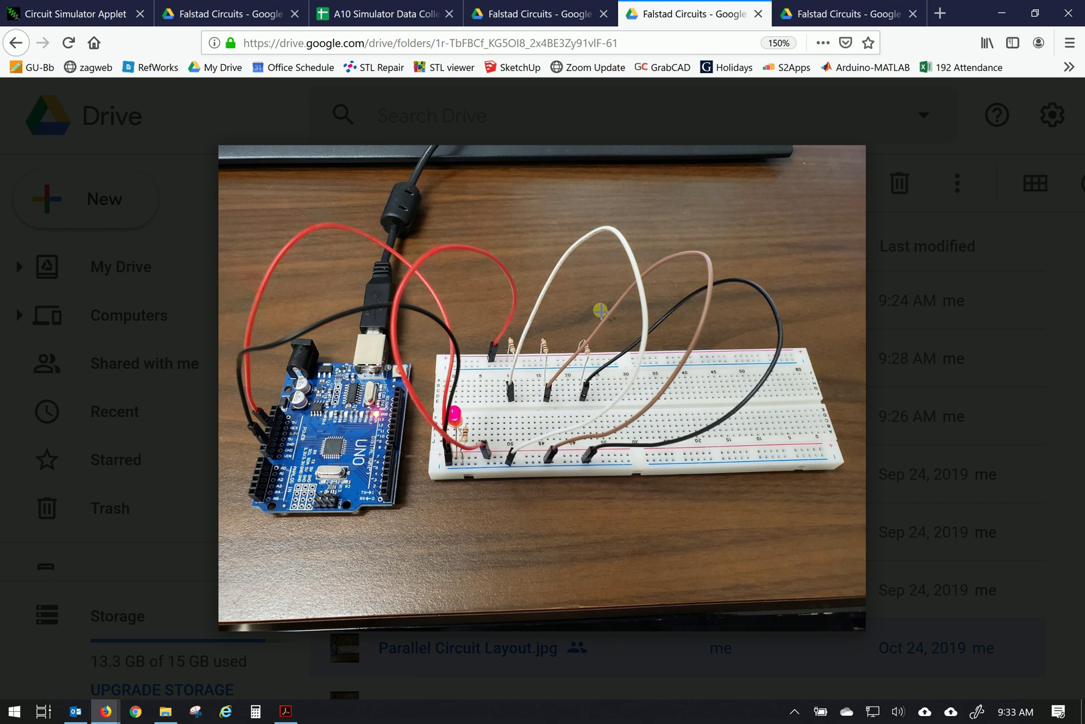
pyautogui.moveTo(534, 96)
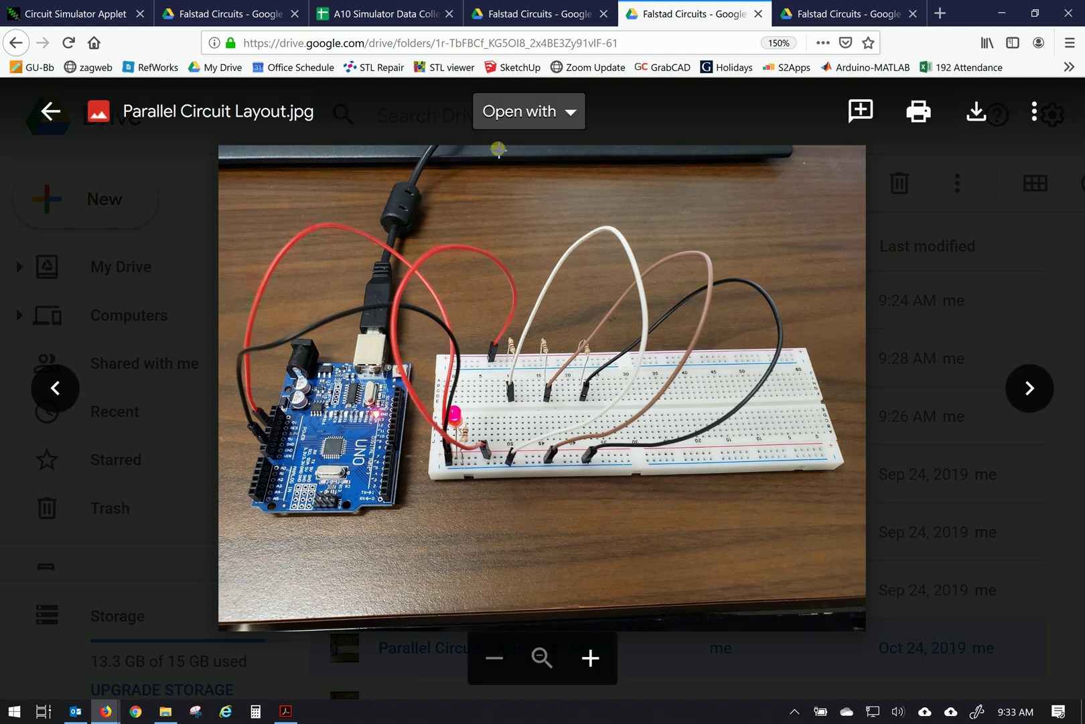
# Return to A10 Power and Ohms Law.pptx, scroll through its slides and back to page 1.
pyautogui.click(221, 13)
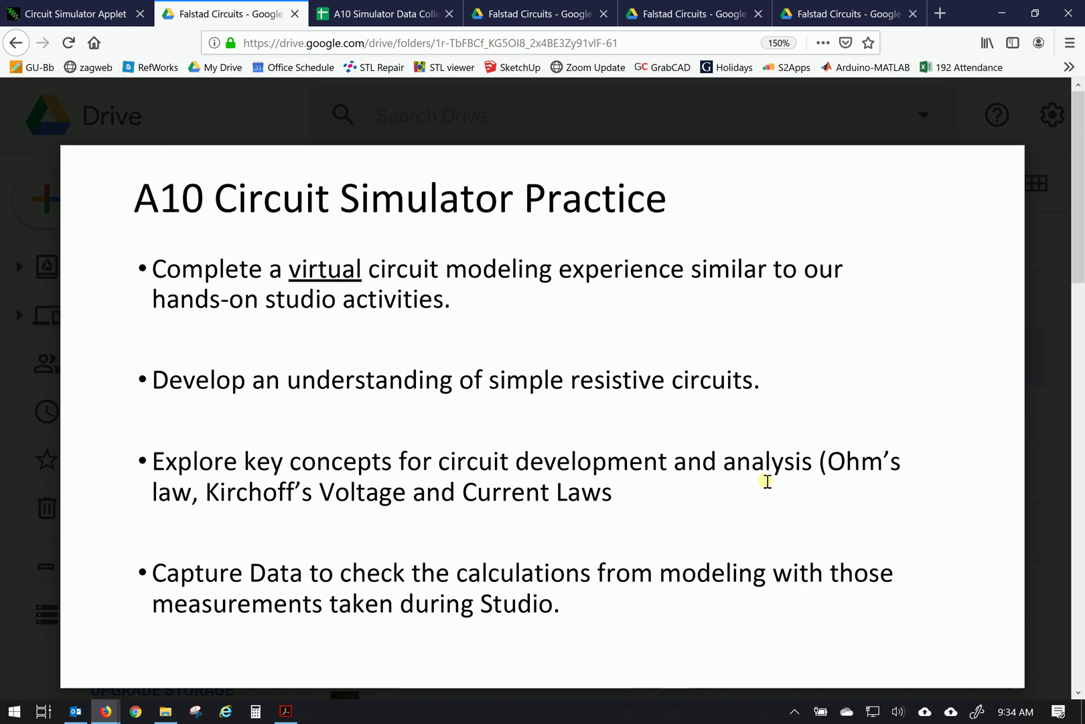
pyautogui.moveTo(574, 481)
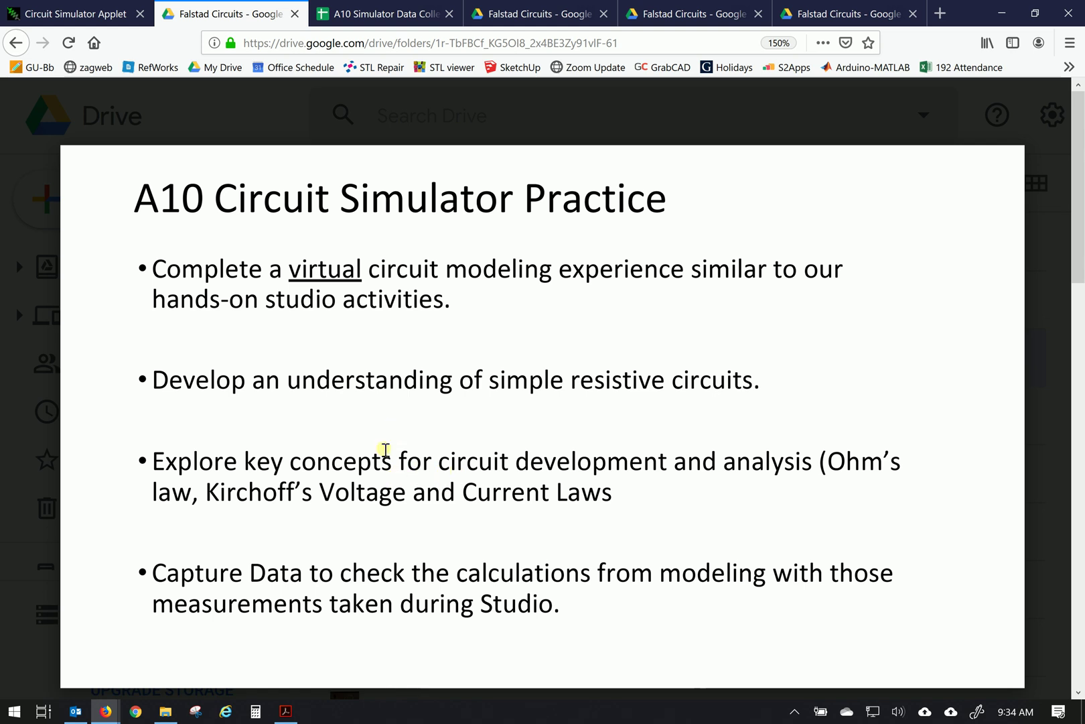
pyautogui.scroll(-3, 385, 441)
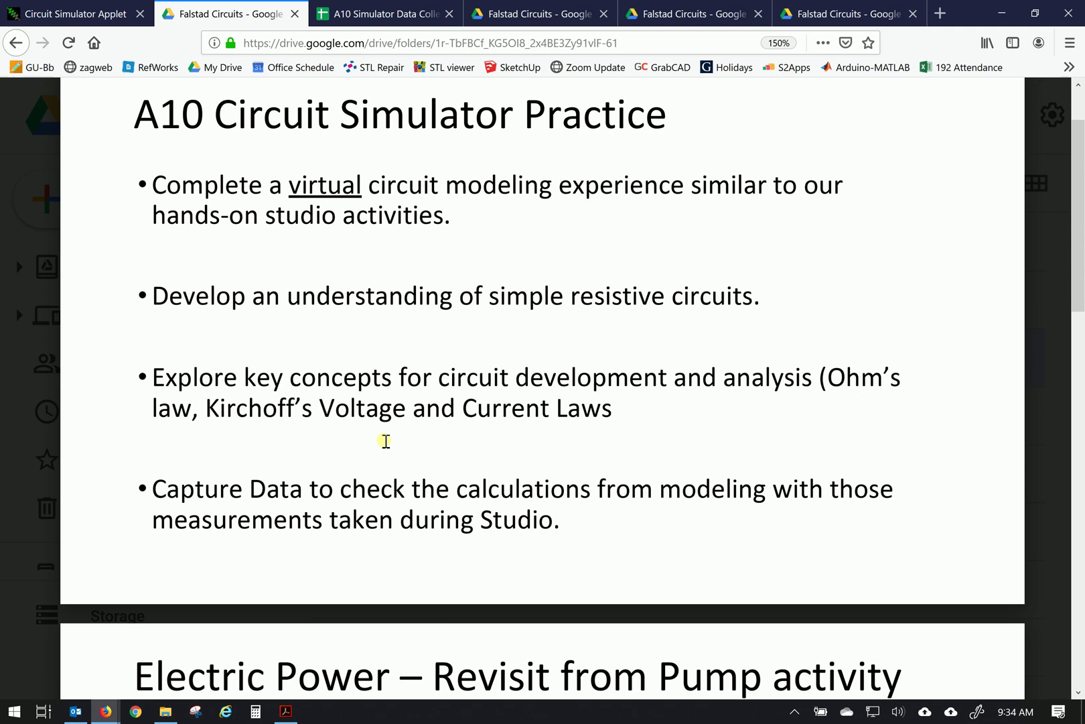
pyautogui.scroll(3, 395, 419)
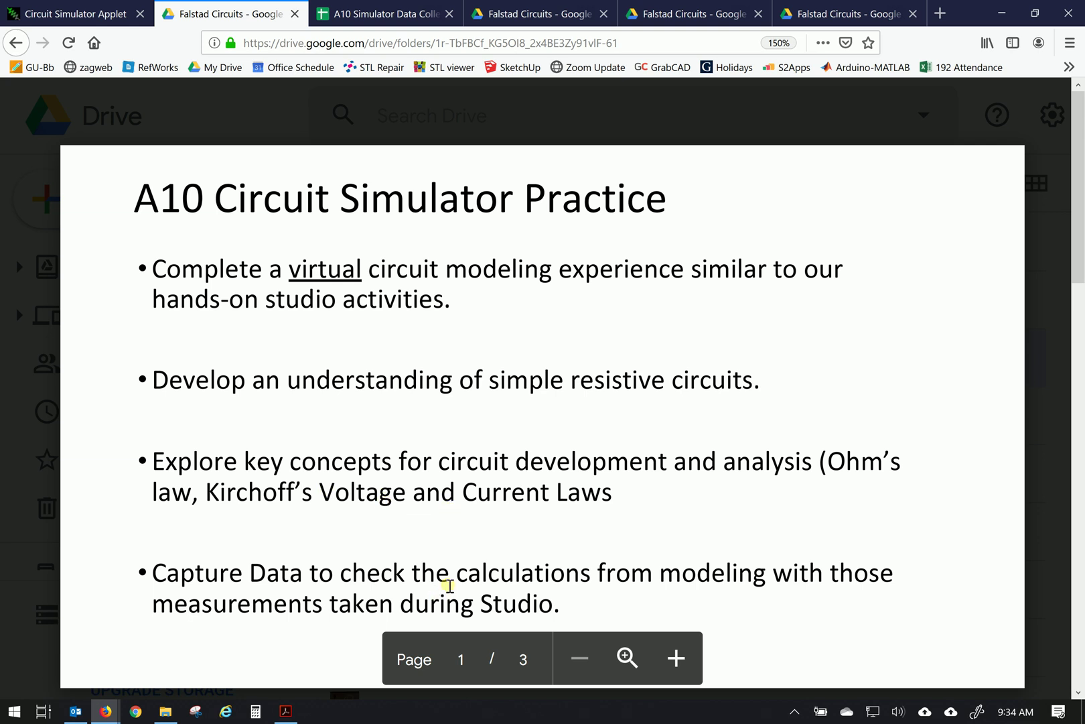
pyautogui.scroll(-5, 463, 469)
pyautogui.scroll(1, 465, 464)
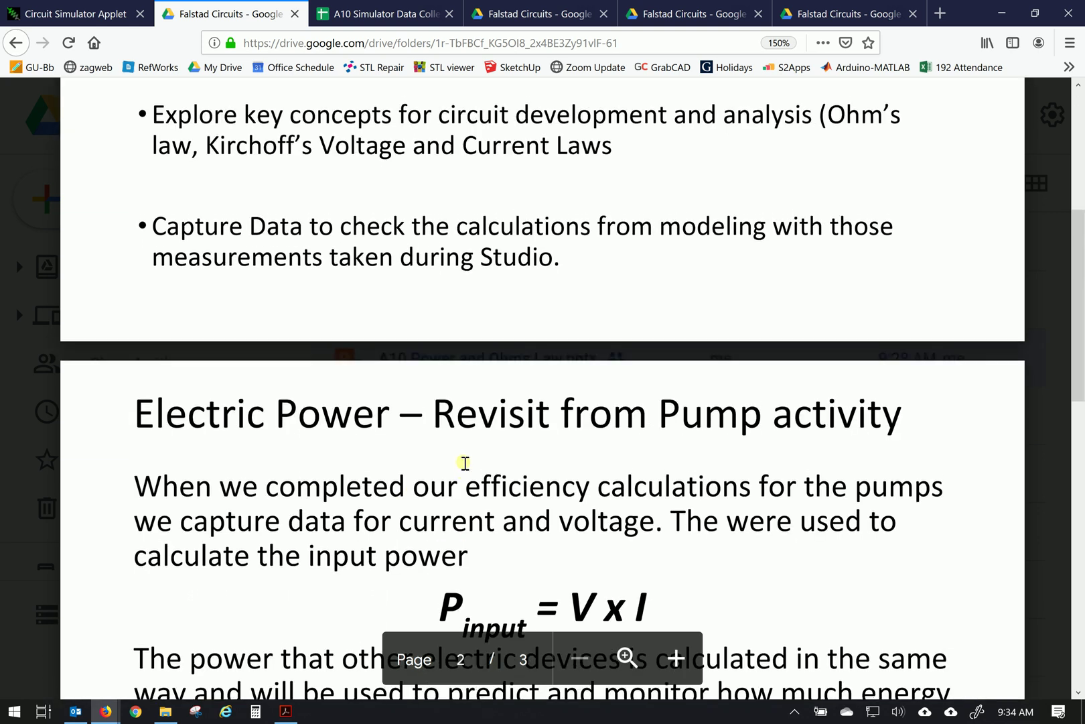
pyautogui.scroll(5, 465, 463)
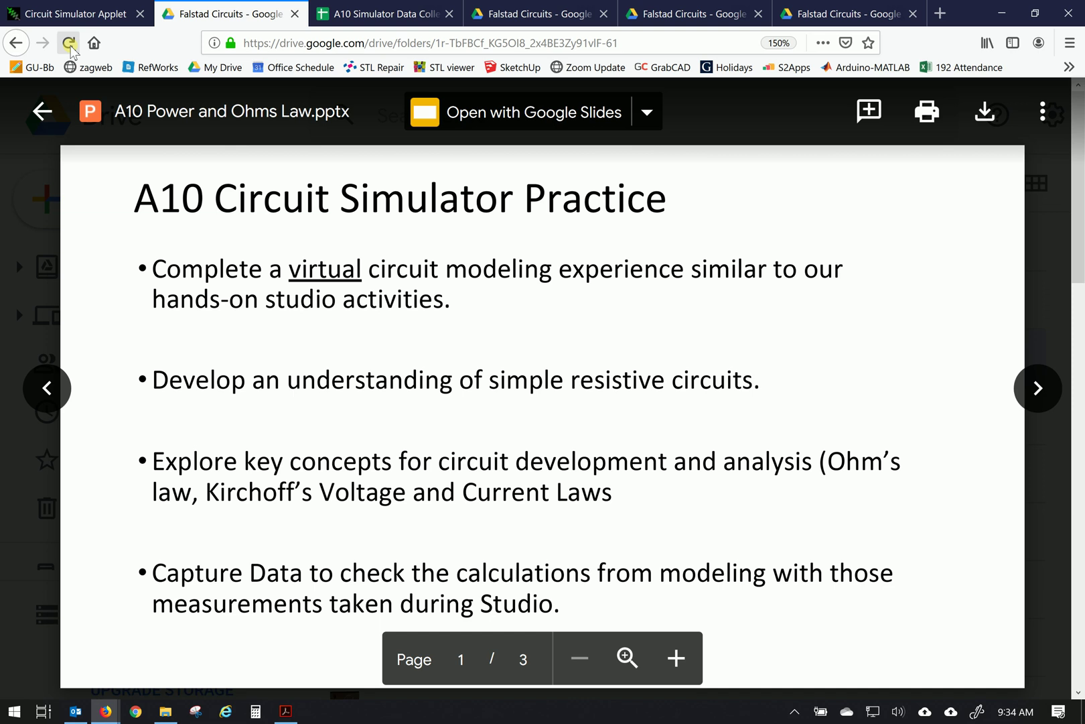
pyautogui.click(90, 20)
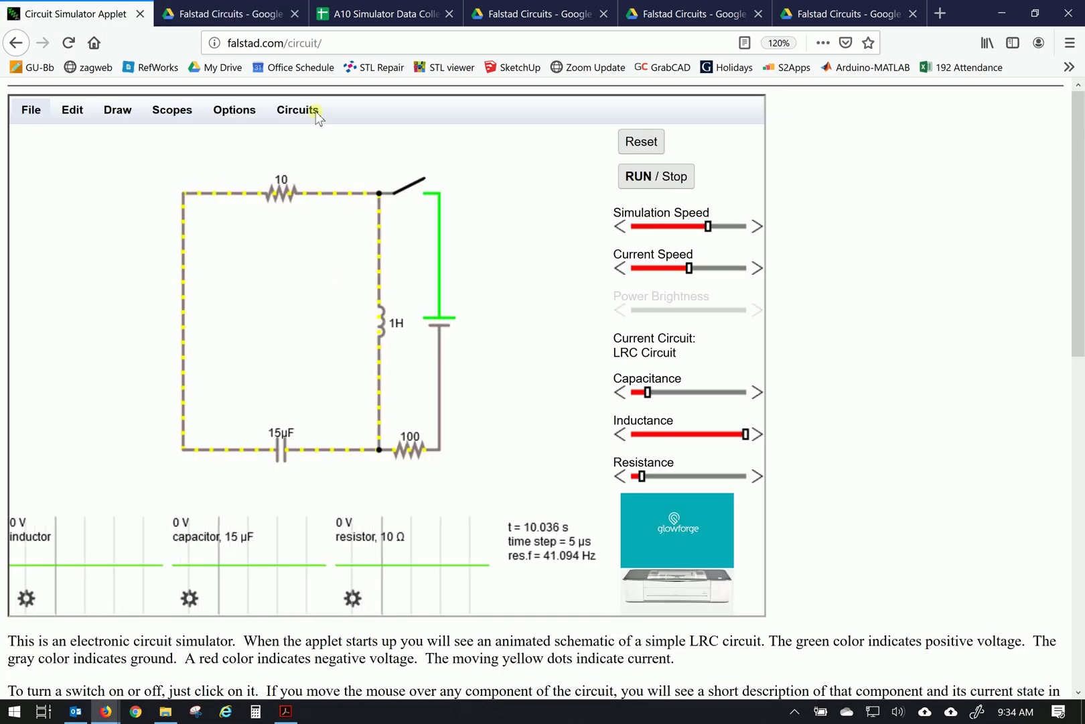
pyautogui.click(334, 47)
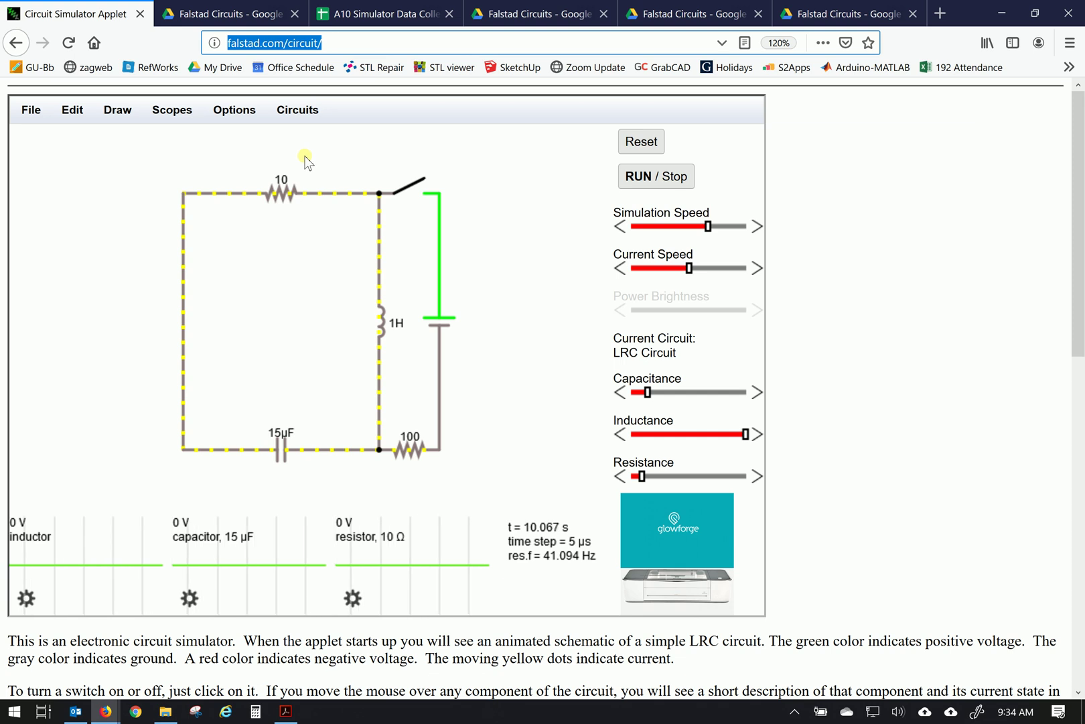
pyautogui.click(846, 255)
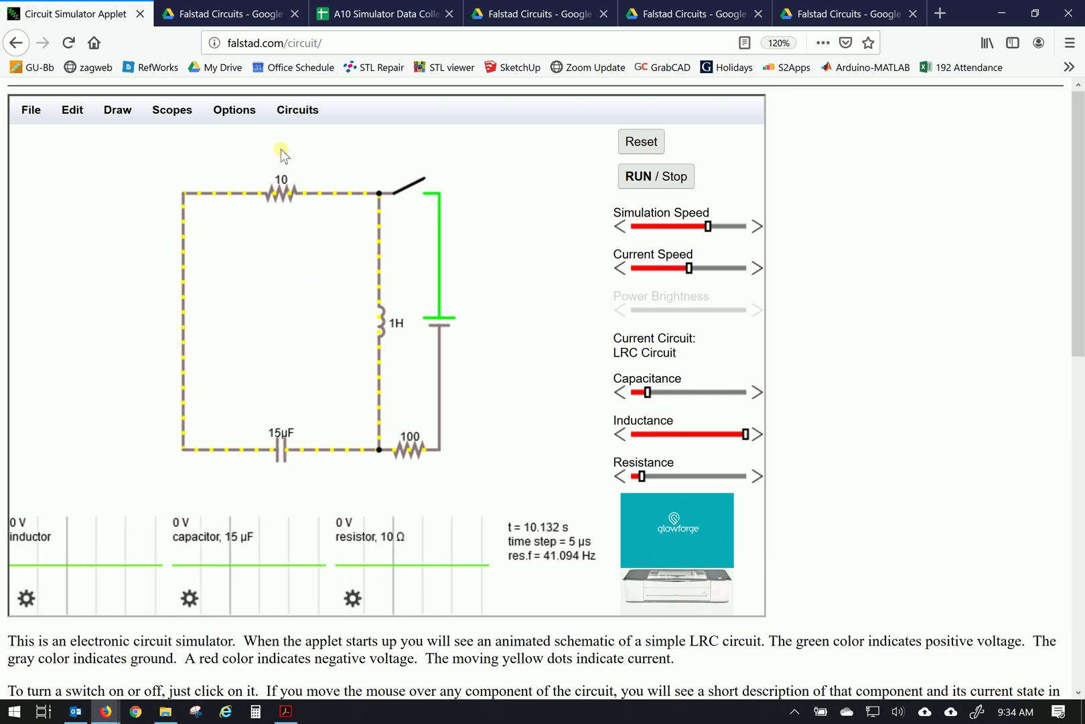
# Reopen Series Circuit Layout.jpg and zoom in on the Arduino and LED end of the breadboard.
pyautogui.click(538, 17)
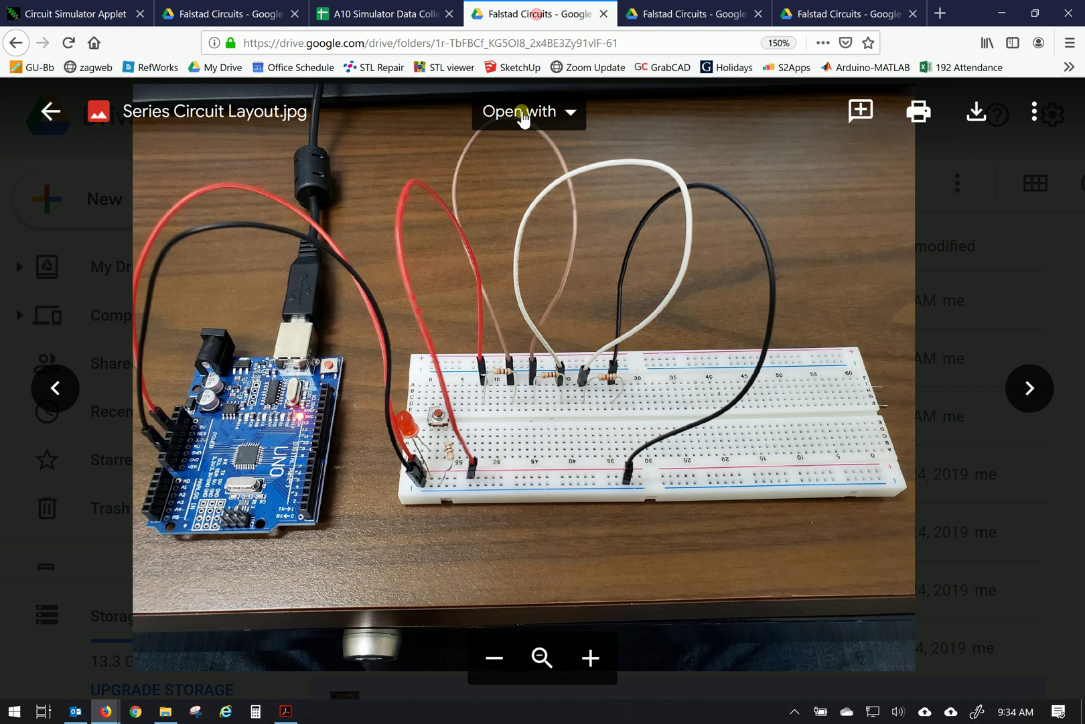
pyautogui.click(327, 514)
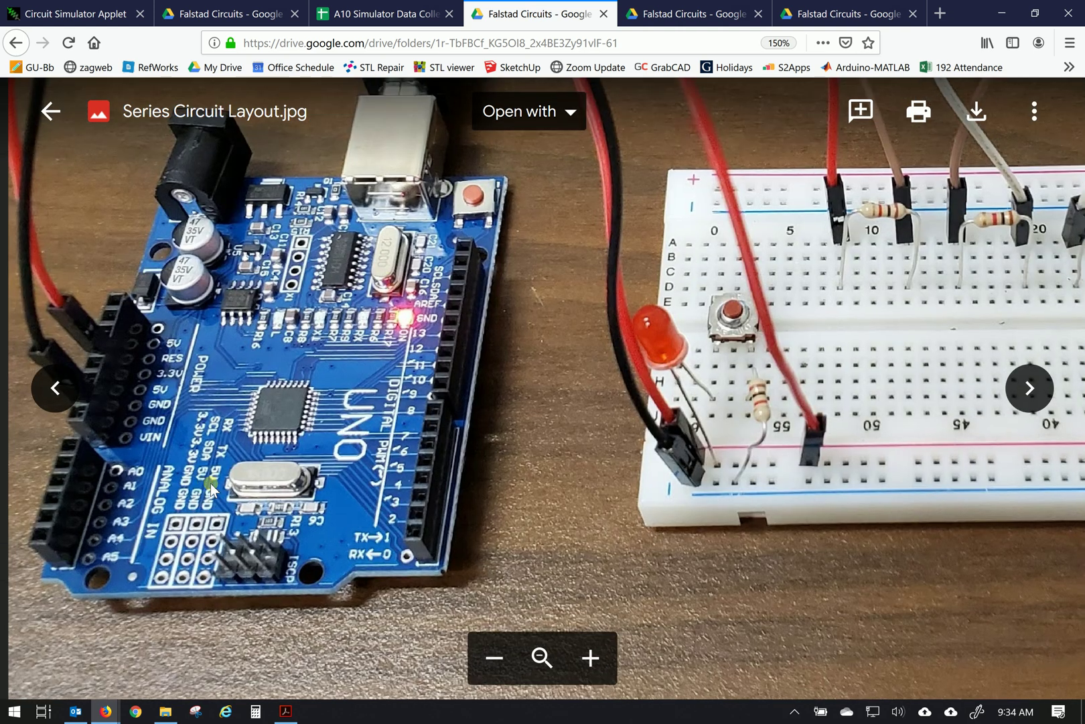
pyautogui.scroll(-1, 211, 489)
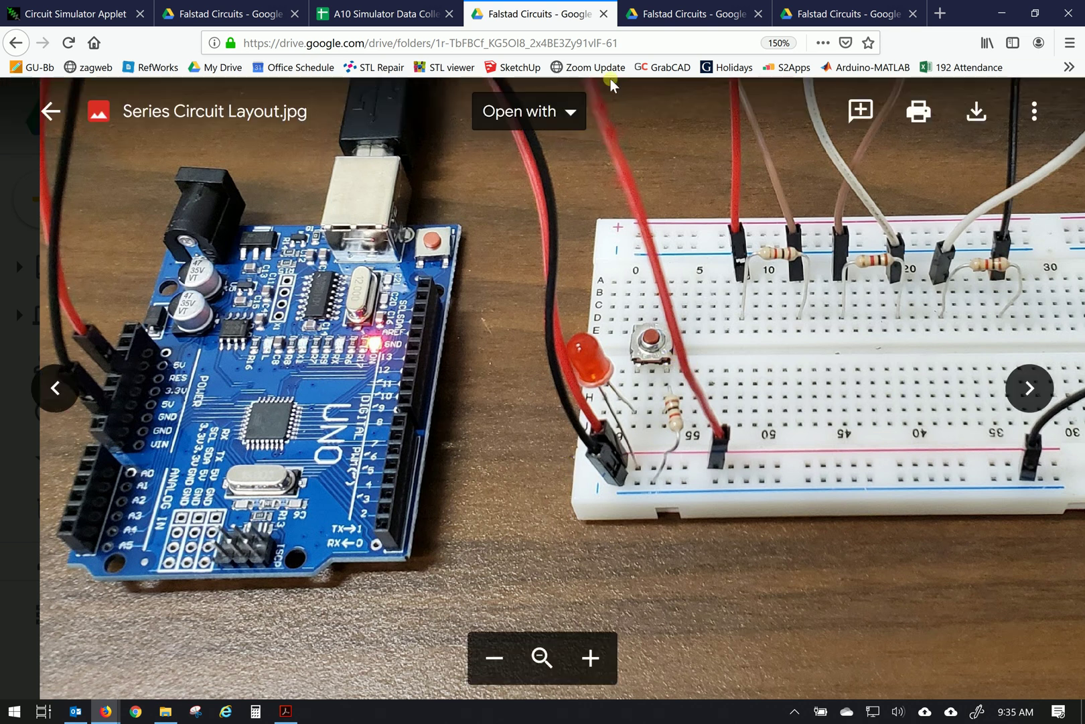
# Back in the simulator, load a Blank Circuit from the Circuits menu.
pyautogui.click(85, 13)
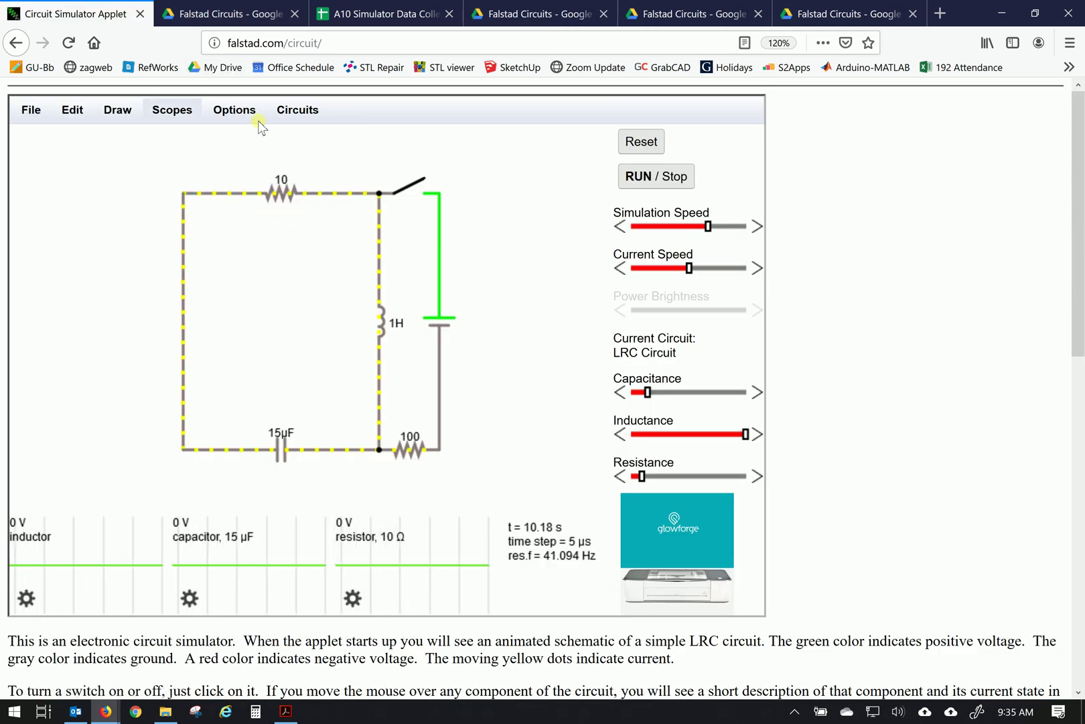
pyautogui.click(301, 109)
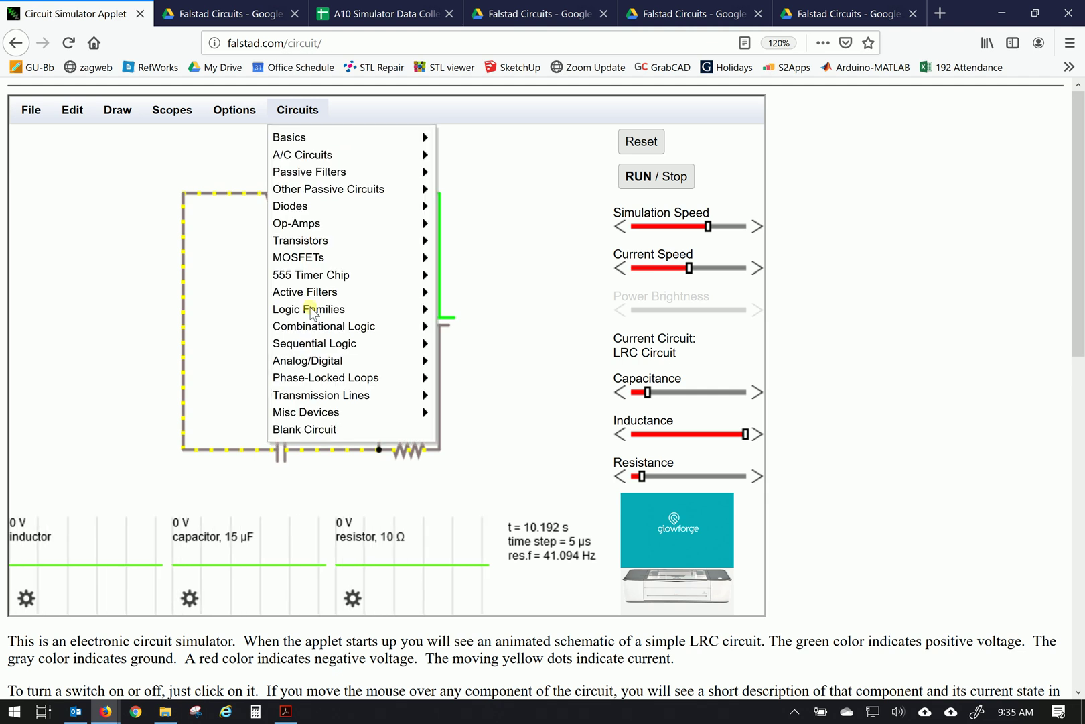
pyautogui.click(329, 432)
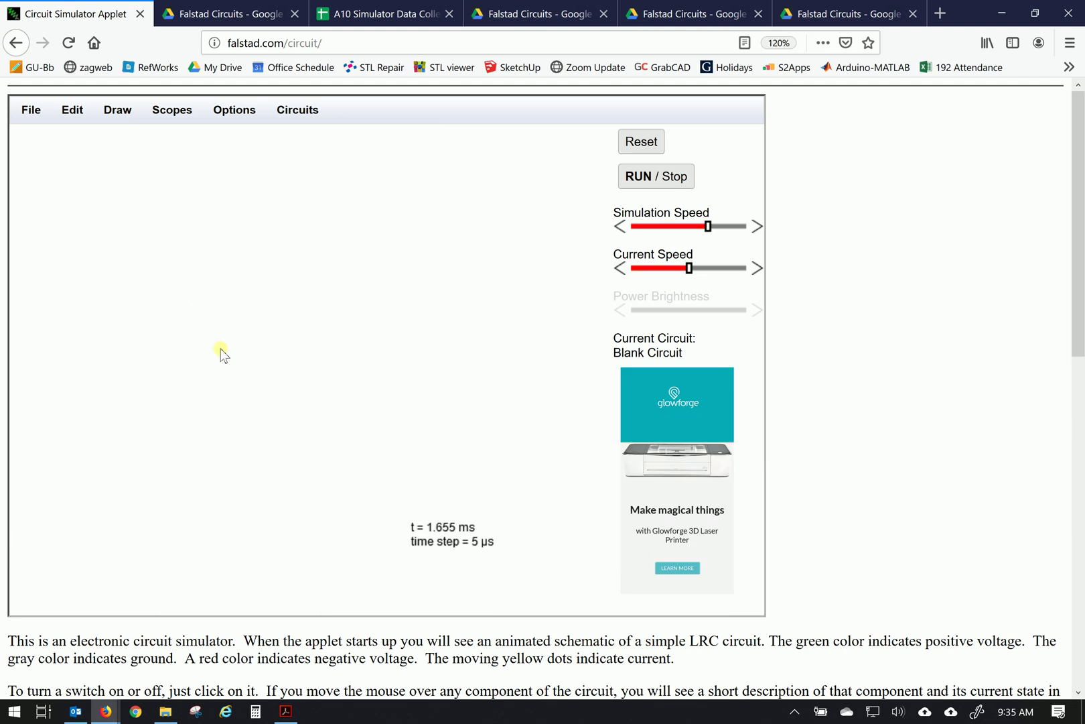
# Toggle Options > White Background off and back on.
pyautogui.click(235, 112)
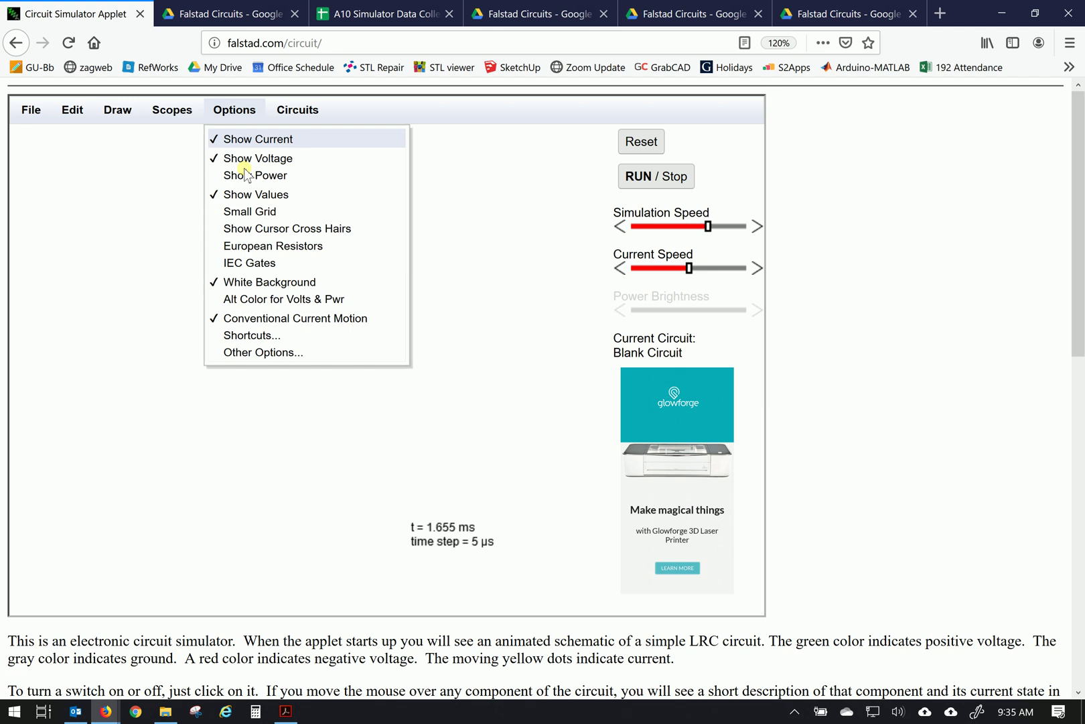
pyautogui.click(249, 282)
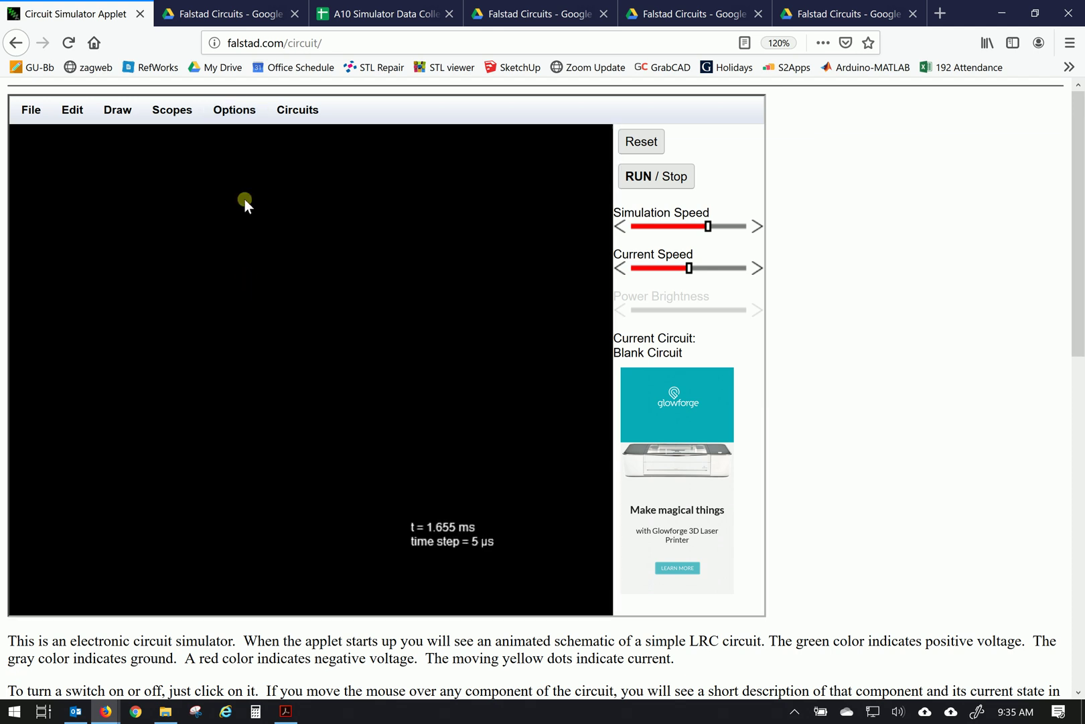
pyautogui.click(244, 117)
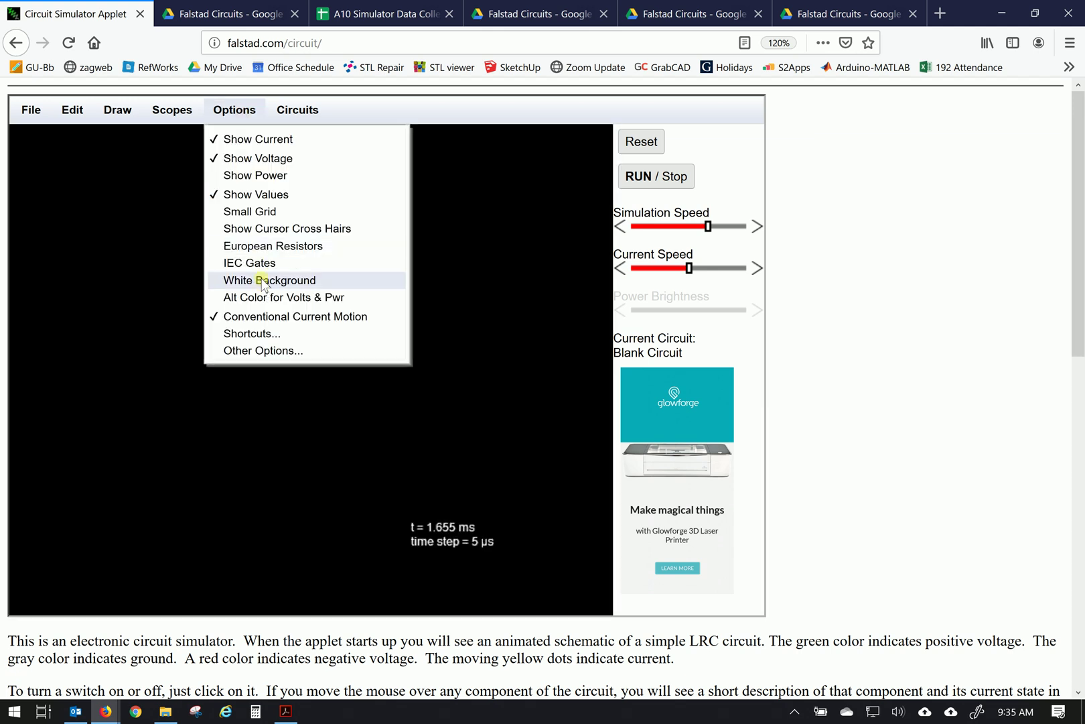
pyautogui.click(262, 282)
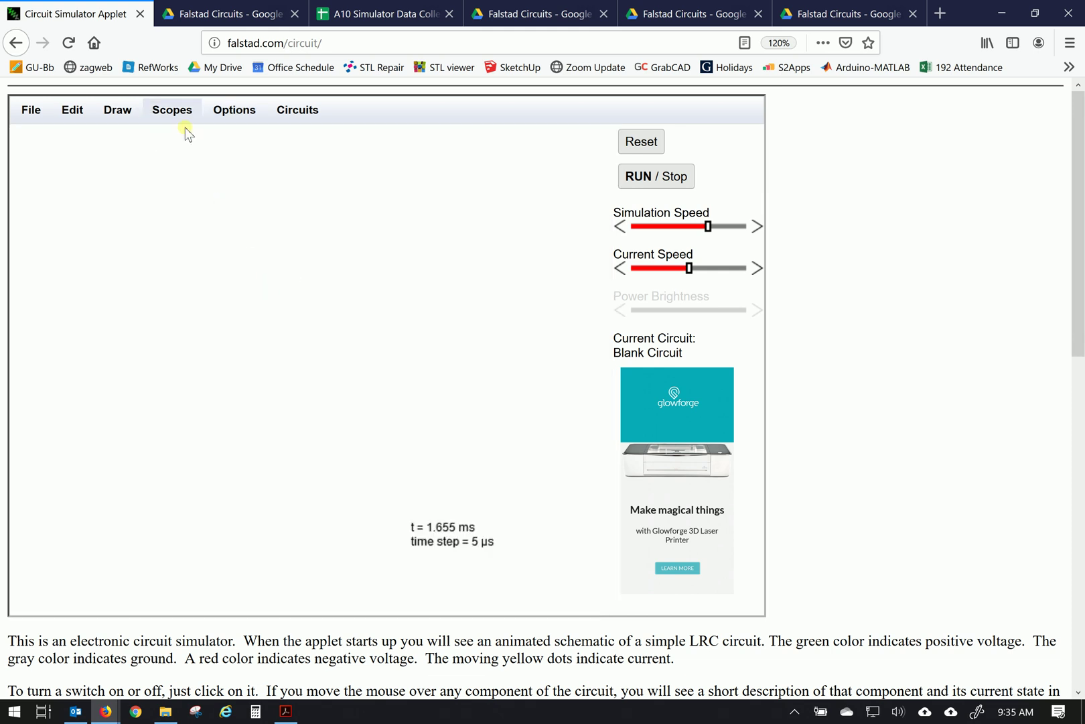
# Draw a vertical two-terminal voltage source on the left side of the canvas.
pyautogui.click(118, 111)
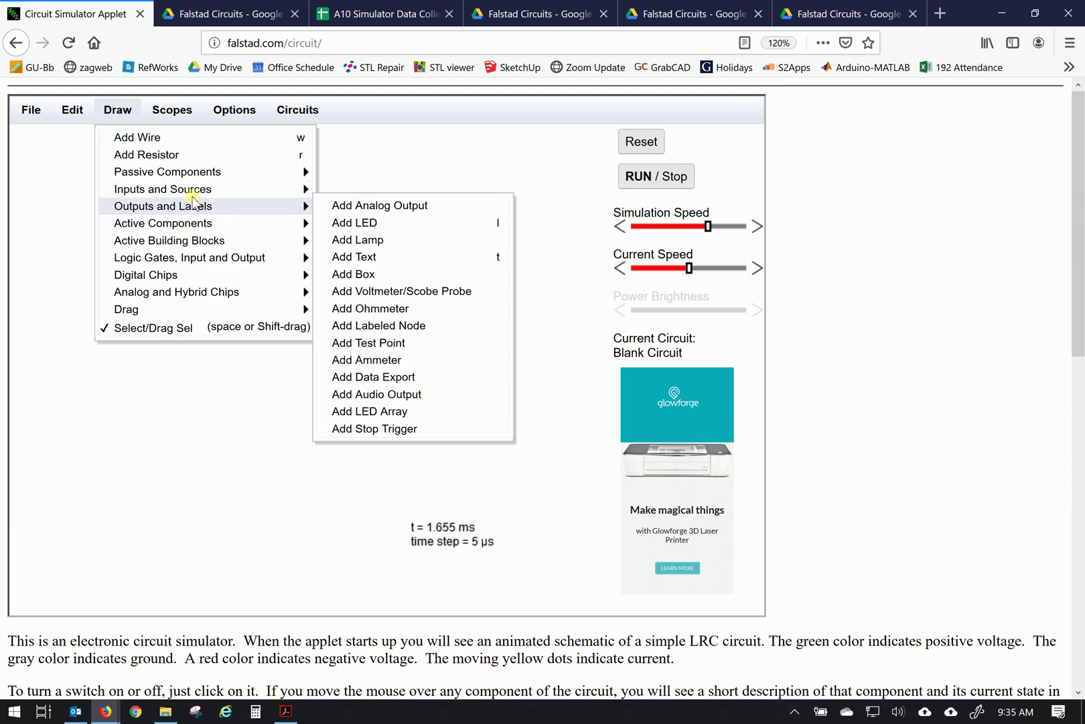
pyautogui.moveTo(216, 195)
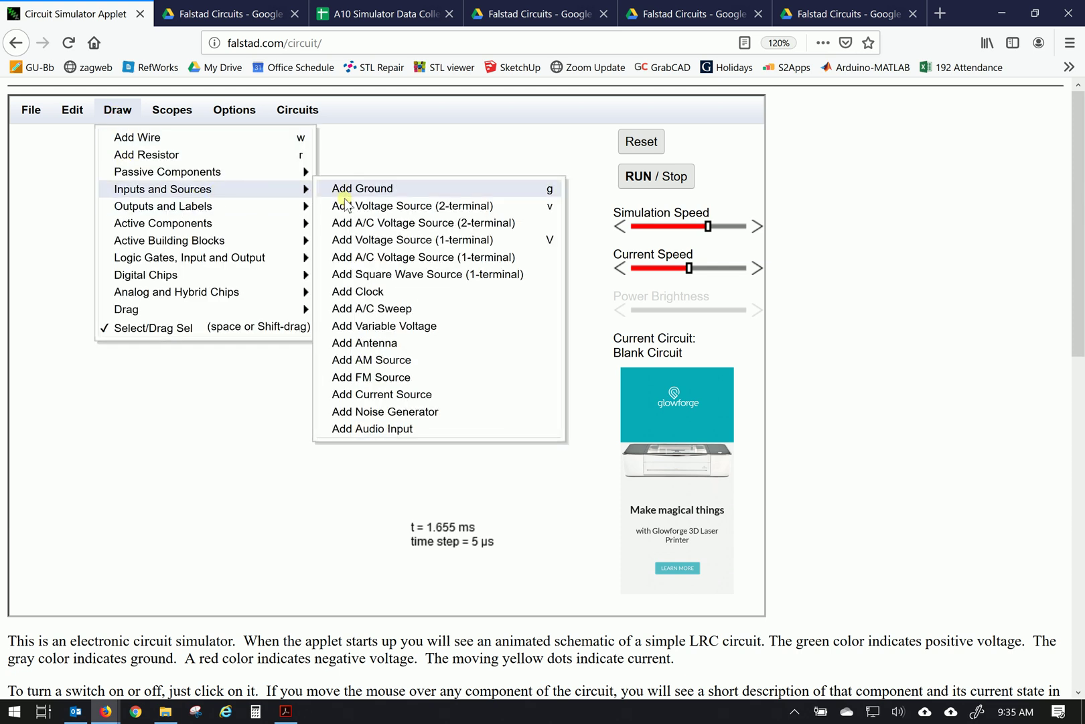
pyautogui.click(425, 208)
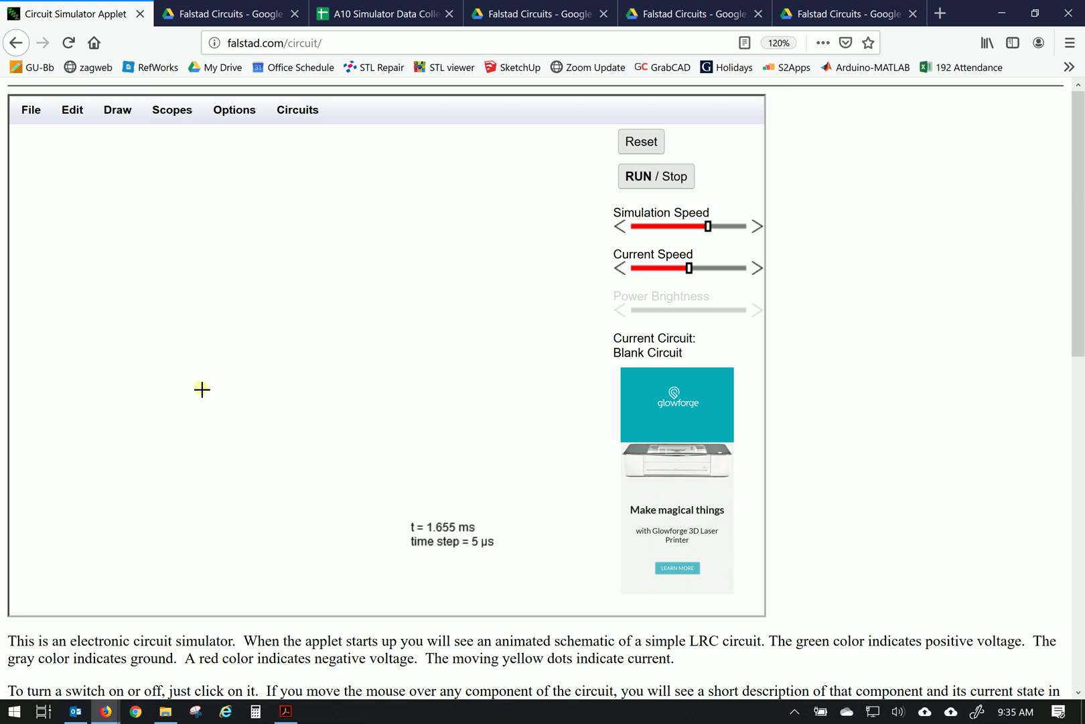
pyautogui.moveTo(236, 426); pyautogui.dragTo(236, 275)
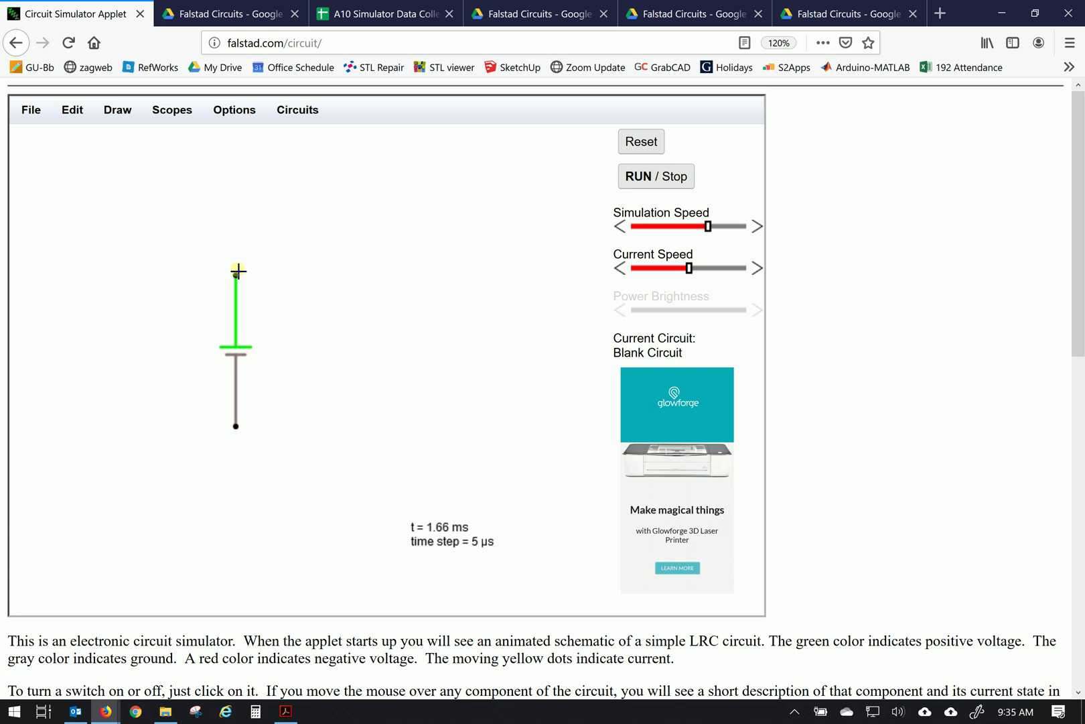
# Place an LED running leftward from the voltage source's top terminal.
pyautogui.moveTo(230, 358)
pyautogui.click(115, 112)
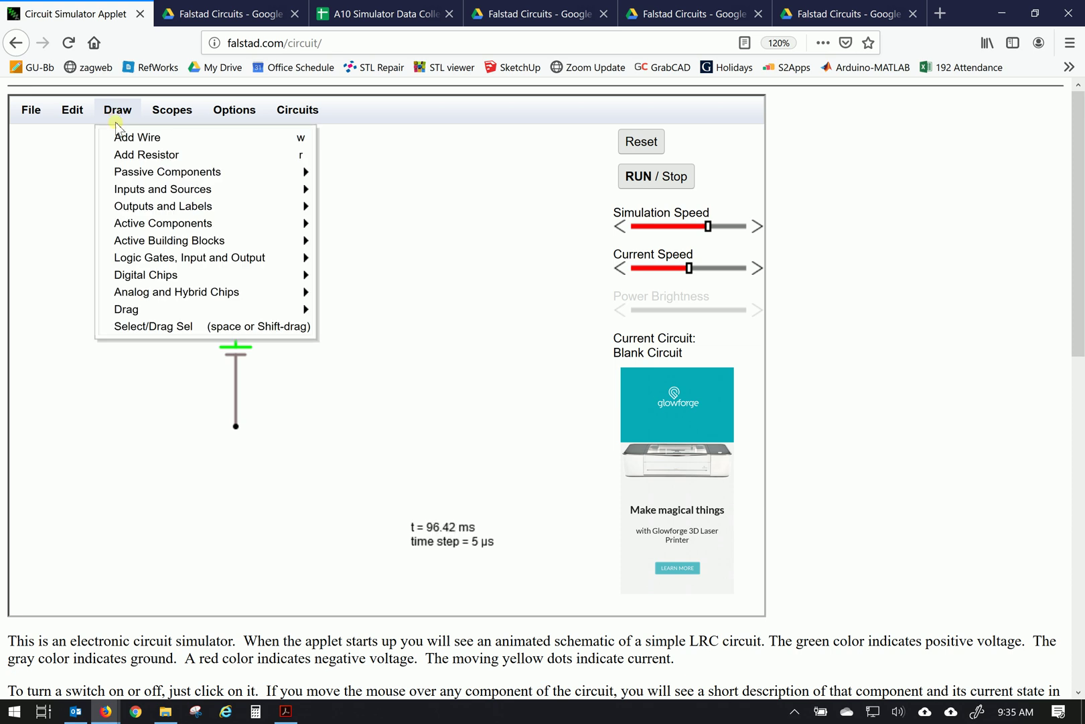
pyautogui.moveTo(216, 213)
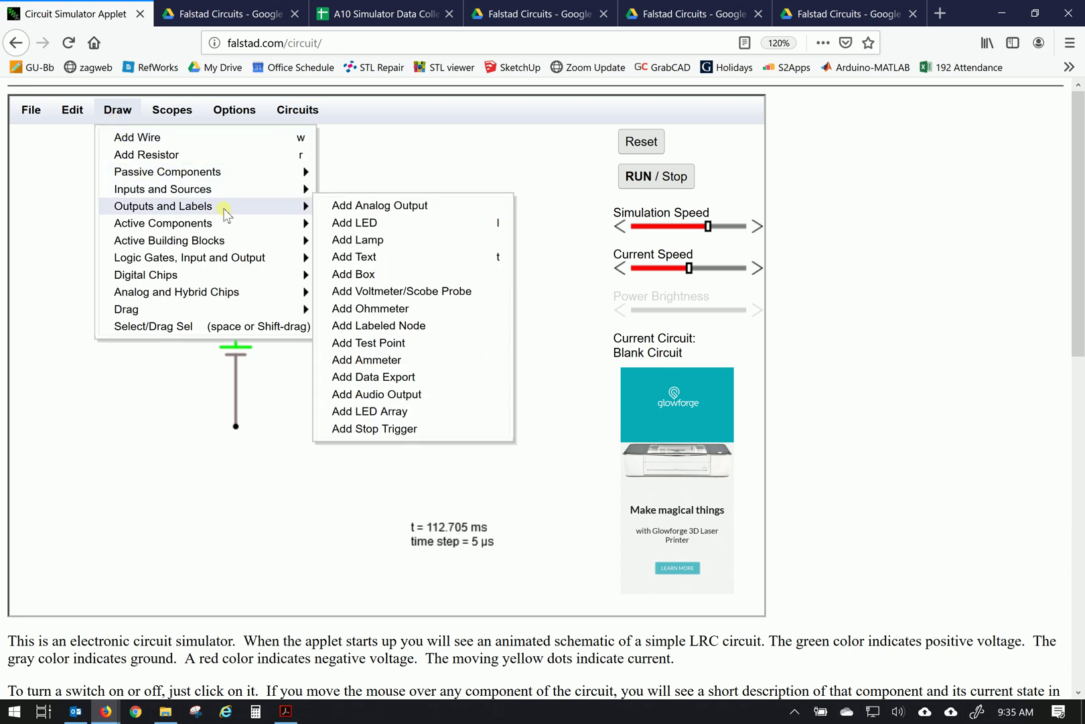
pyautogui.click(360, 222)
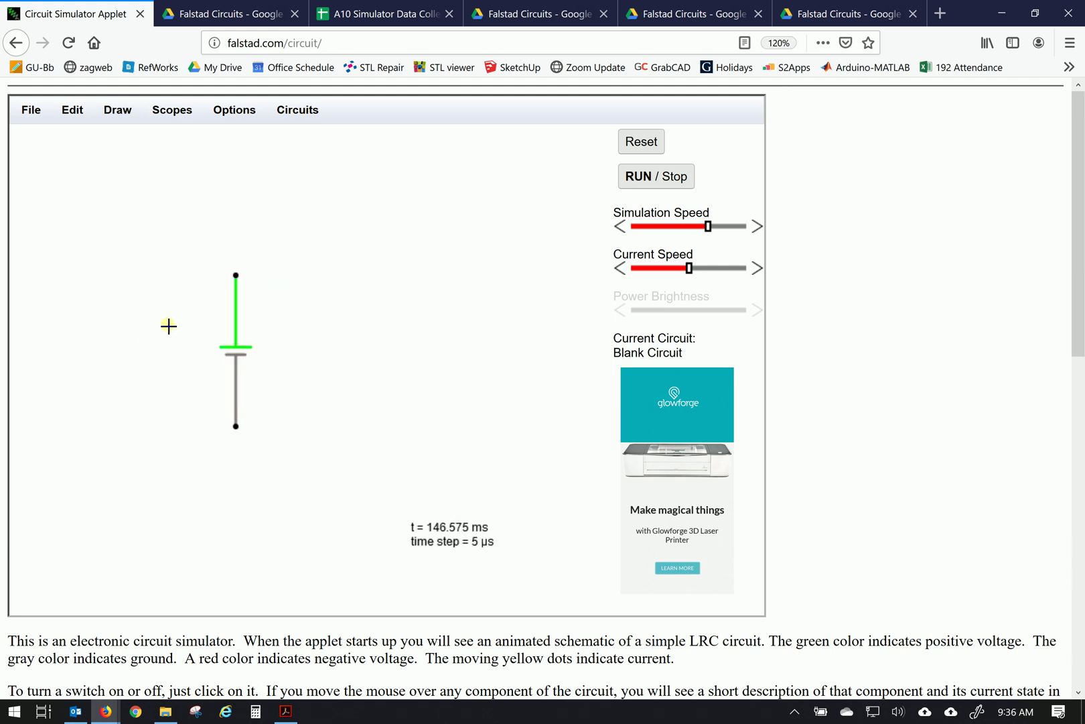
pyautogui.moveTo(235, 275); pyautogui.dragTo(144, 279)
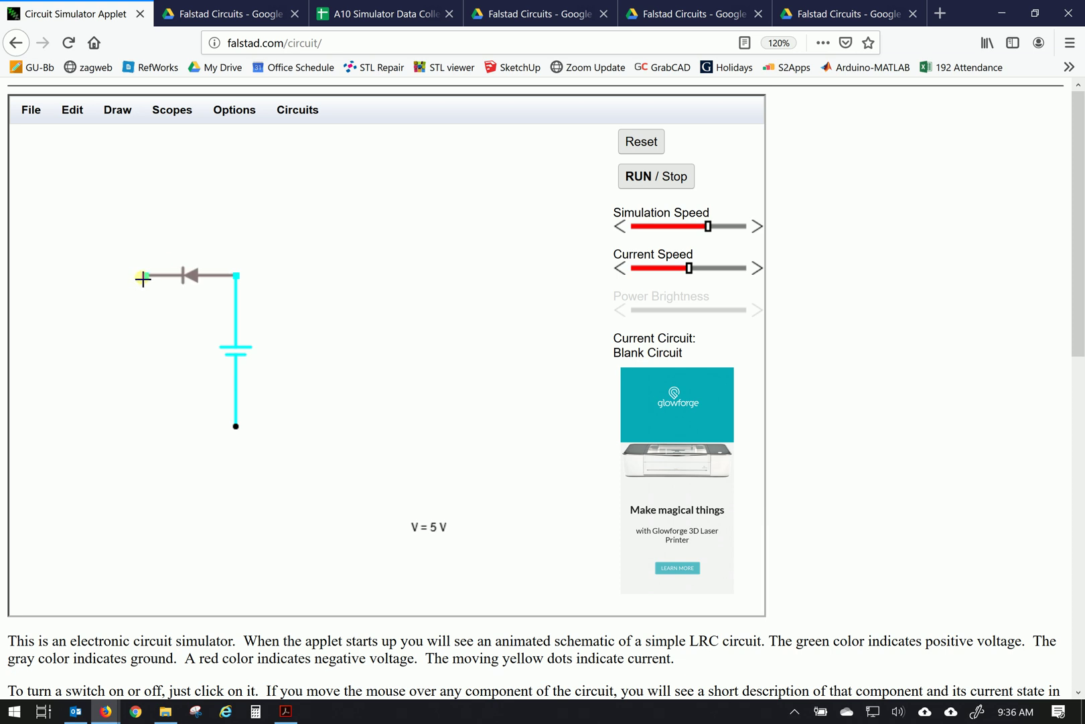
pyautogui.moveTo(143, 279); pyautogui.dragTo(145, 276)
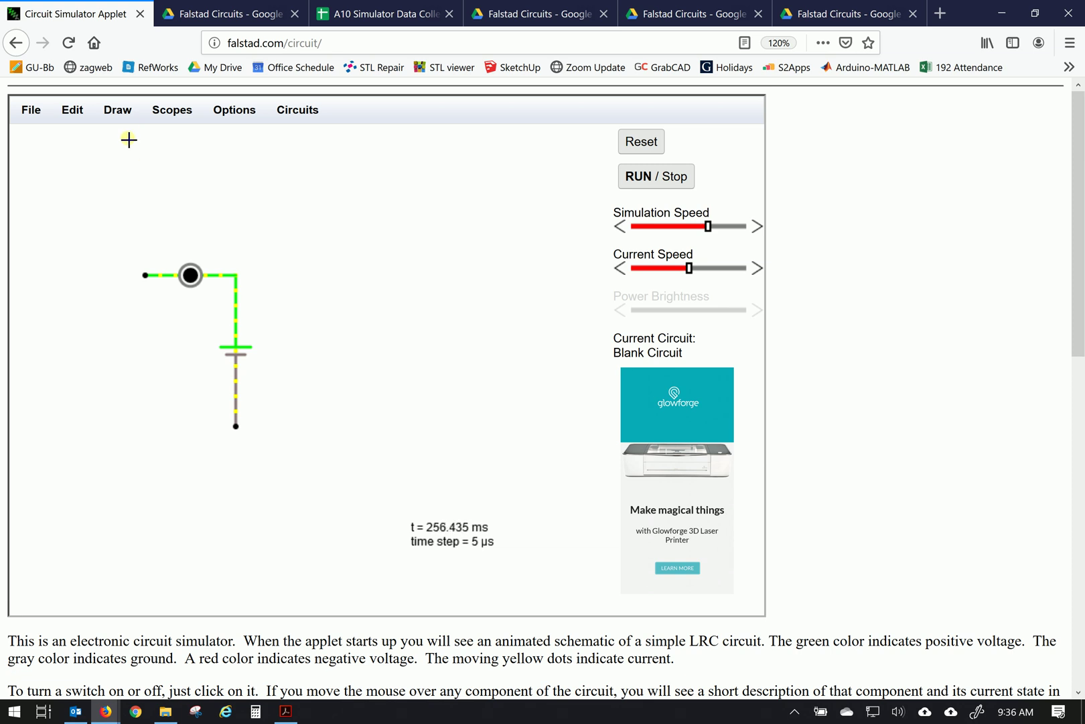
# Add a switch running downward from the LED's left end.
pyautogui.click(124, 118)
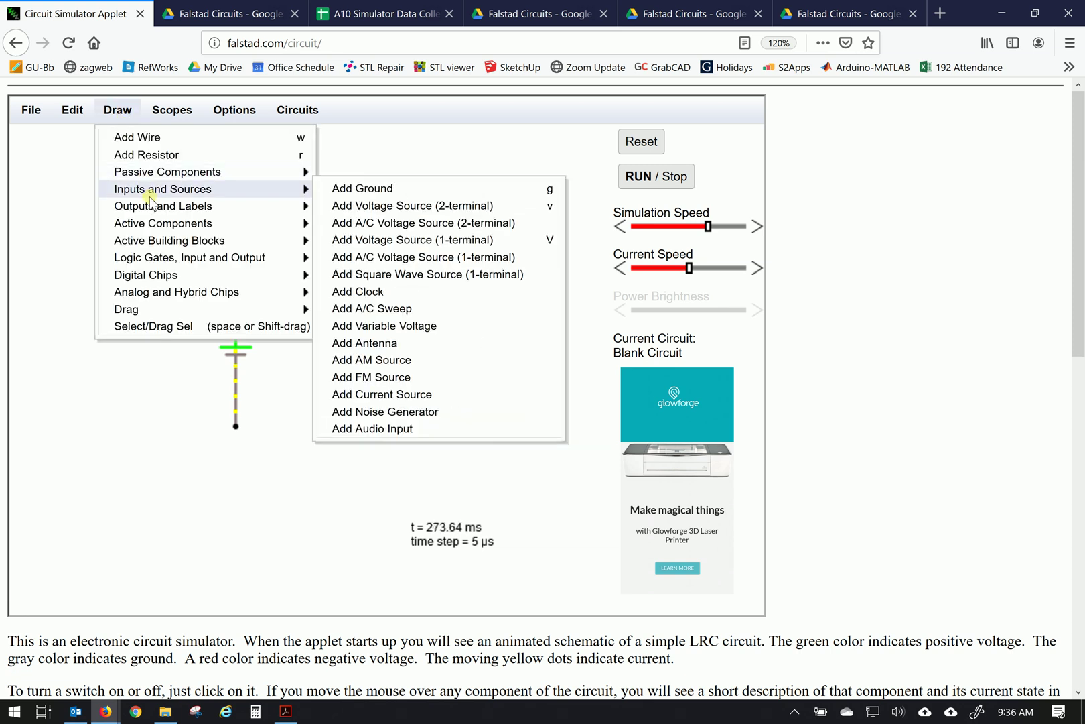
pyautogui.moveTo(155, 209)
pyautogui.moveTo(181, 174)
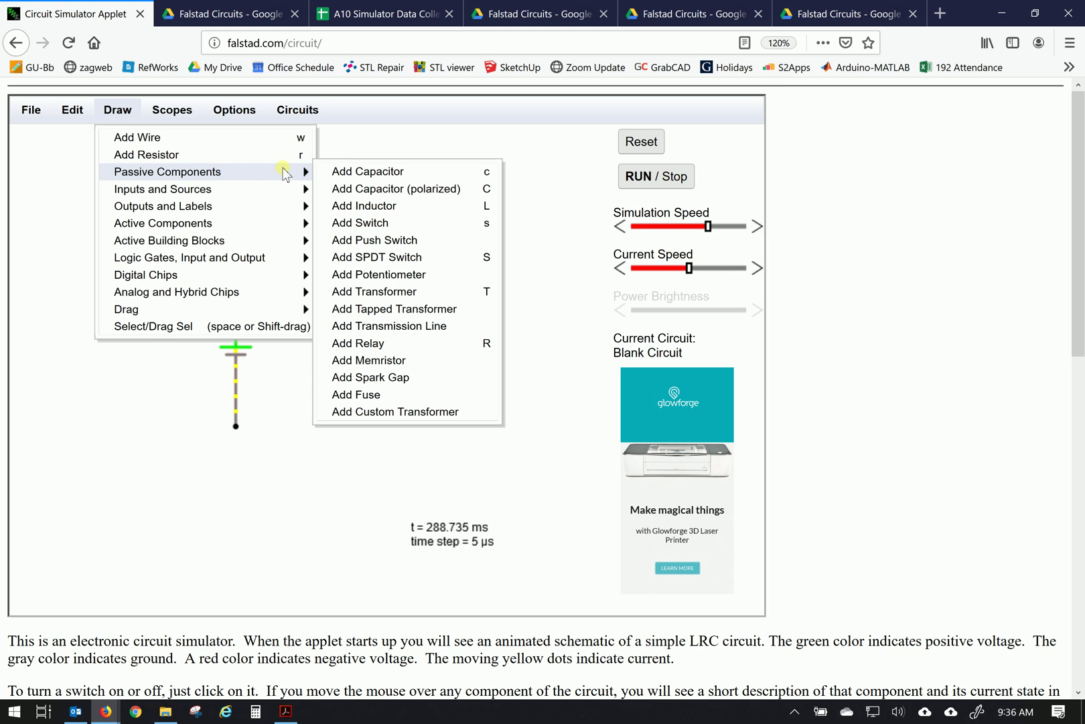
pyautogui.click(366, 223)
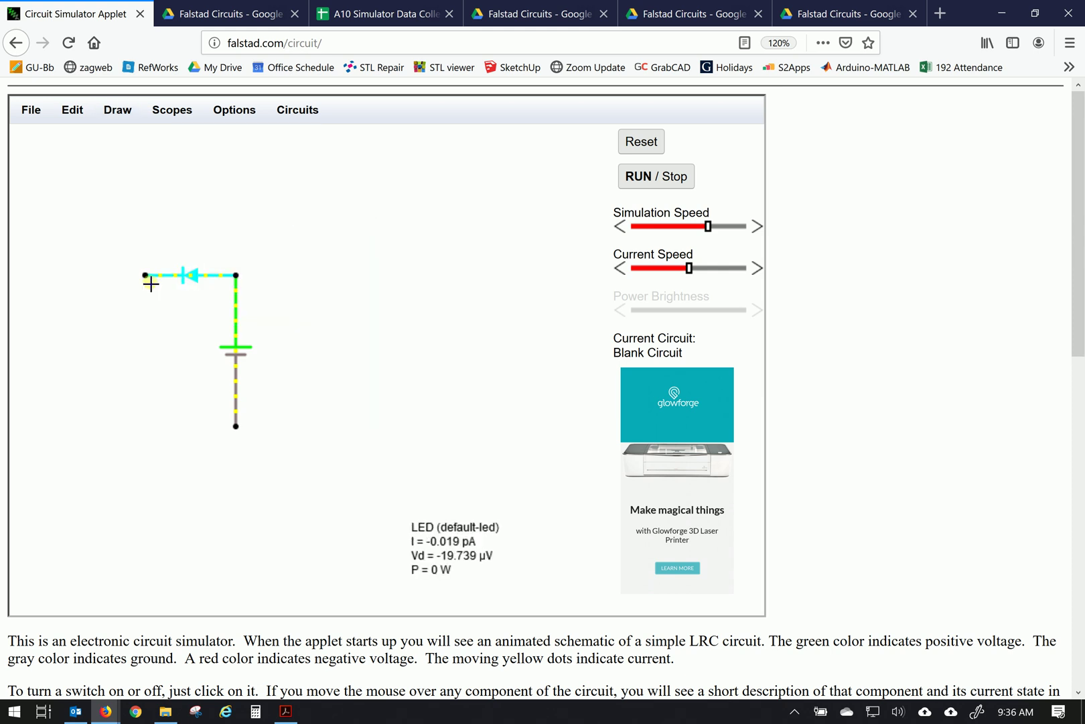
pyautogui.moveTo(144, 277); pyautogui.dragTo(145, 358)
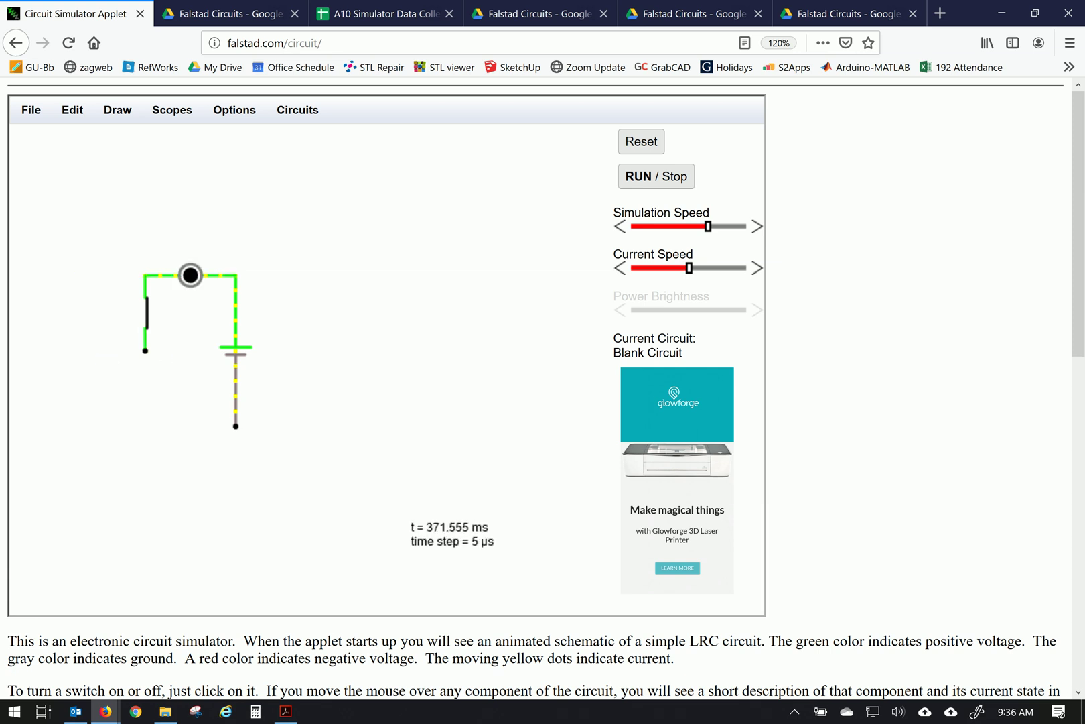
# Add a 1k resistor below the switch and wire it to the battery's bottom terminal.
pyautogui.click(131, 113)
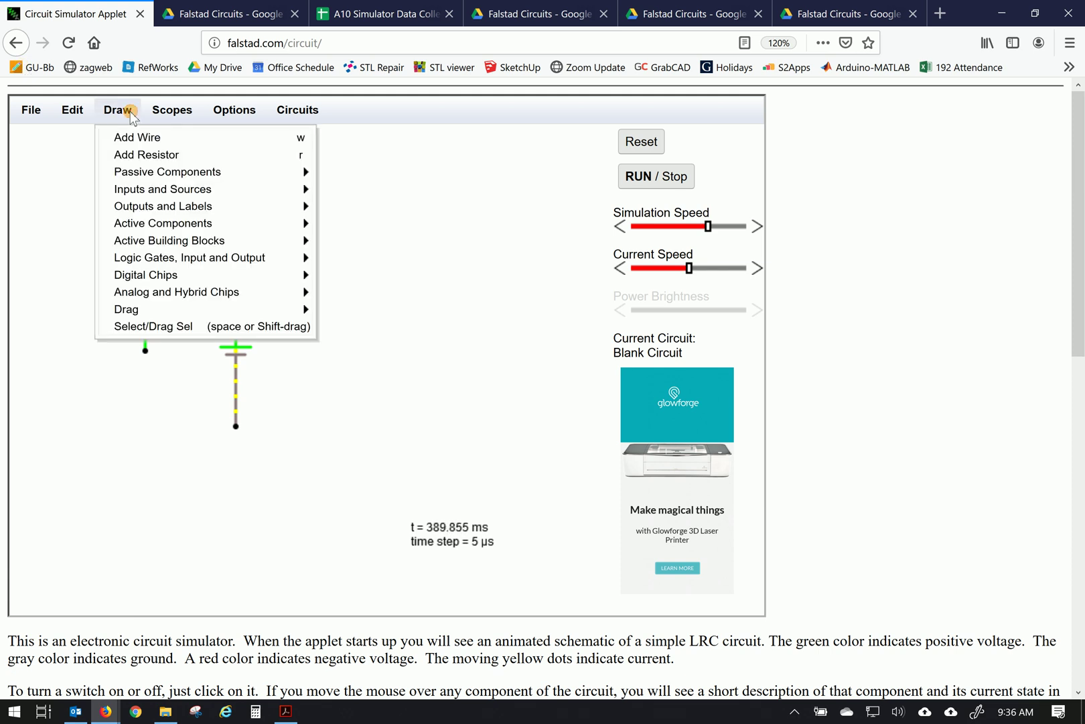
pyautogui.click(158, 156)
pyautogui.moveTo(145, 351); pyautogui.dragTo(143, 427)
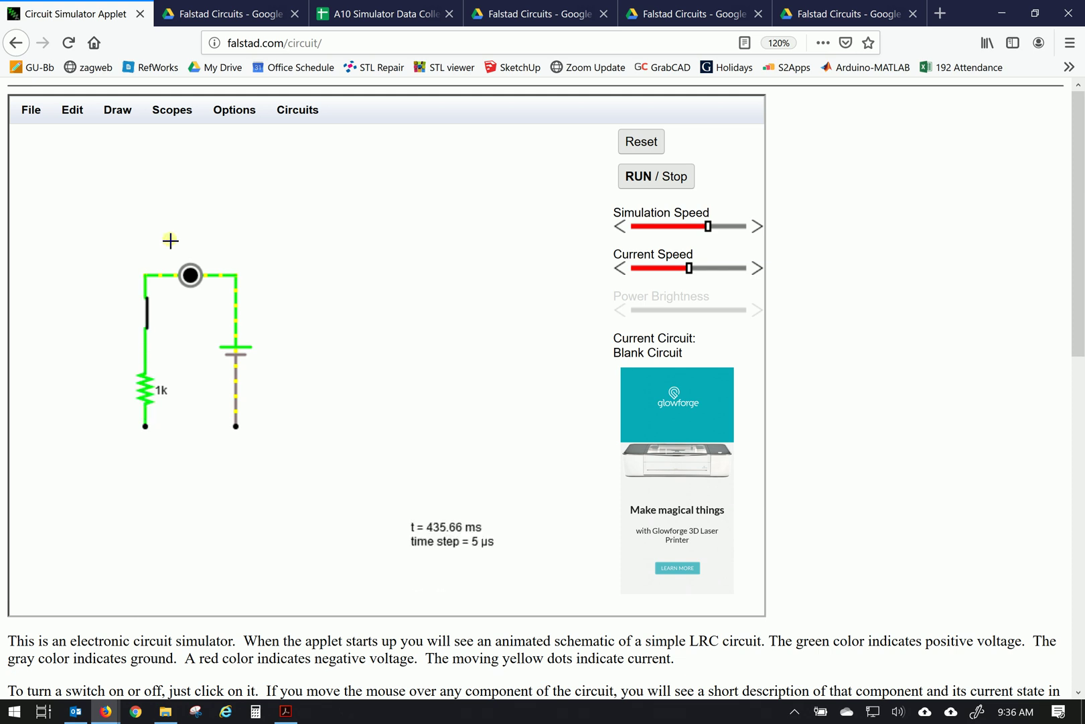
pyautogui.click(118, 111)
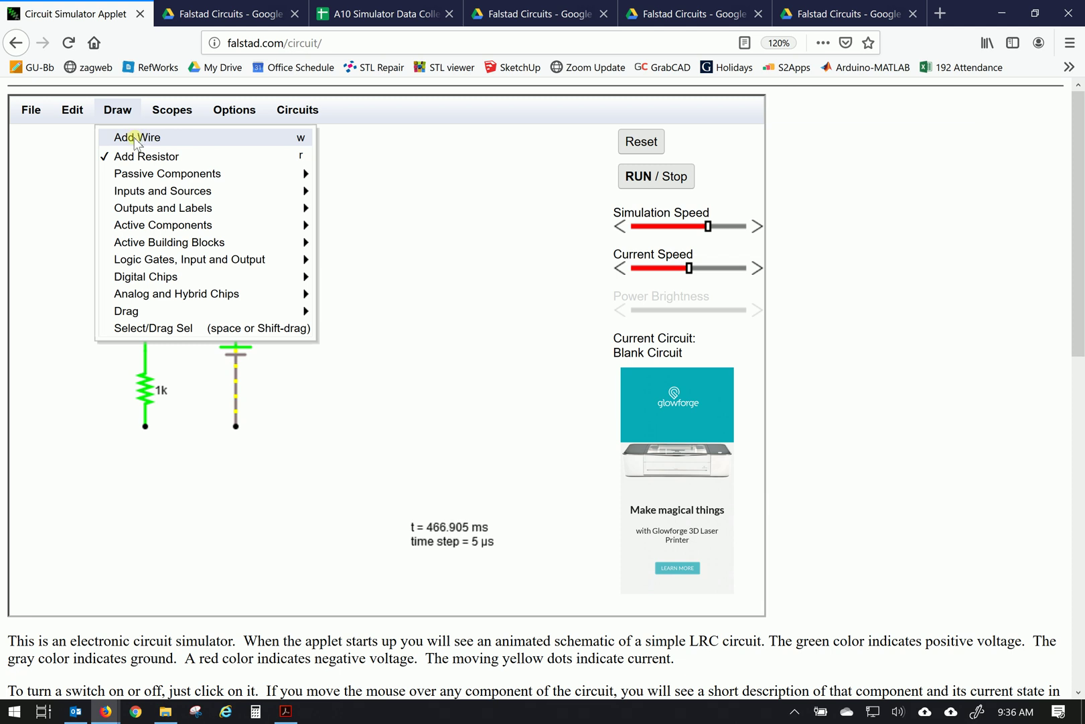
pyautogui.click(139, 138)
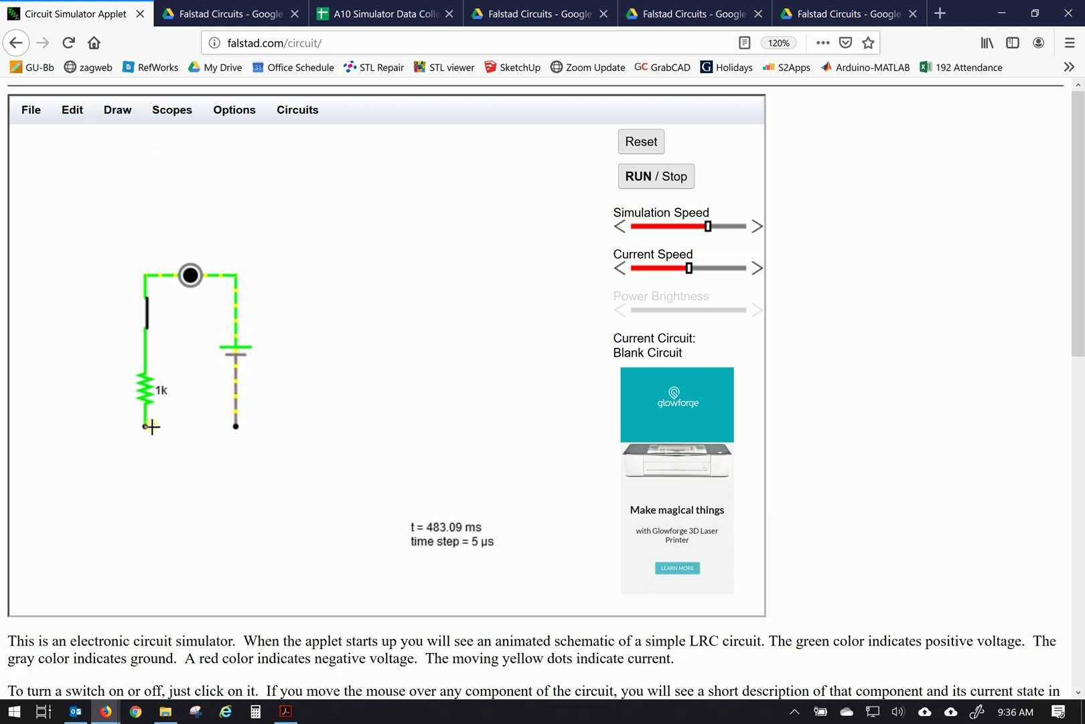
pyautogui.moveTo(145, 426); pyautogui.dragTo(237, 427)
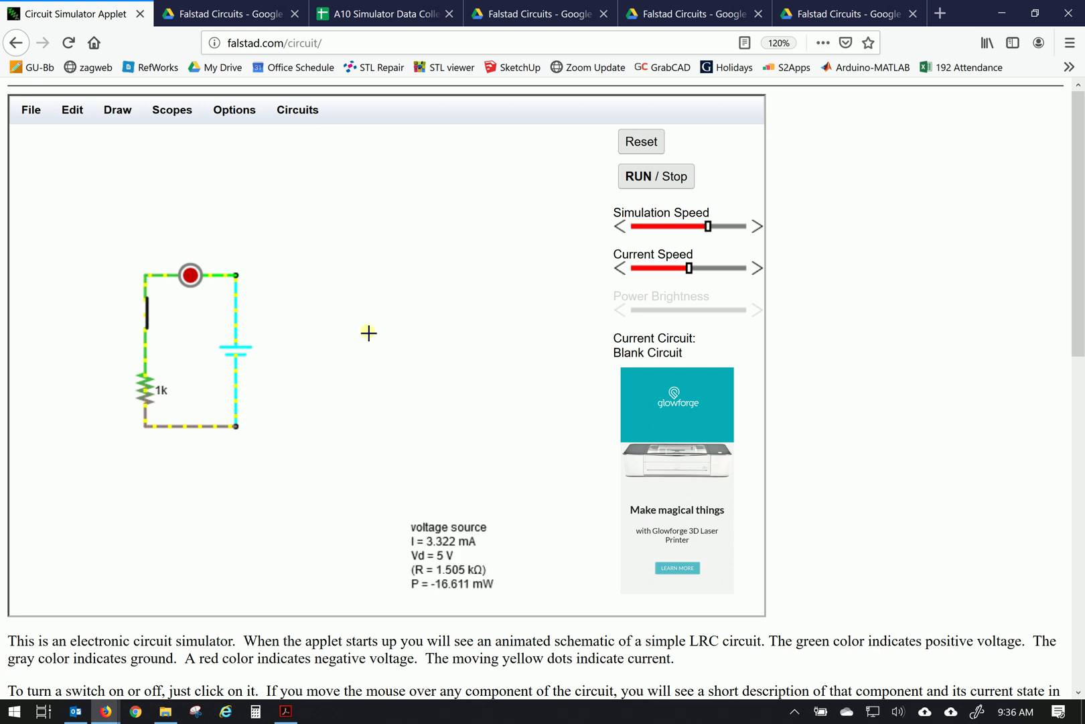
pyautogui.moveTo(689, 268); pyautogui.dragTo(697, 269)
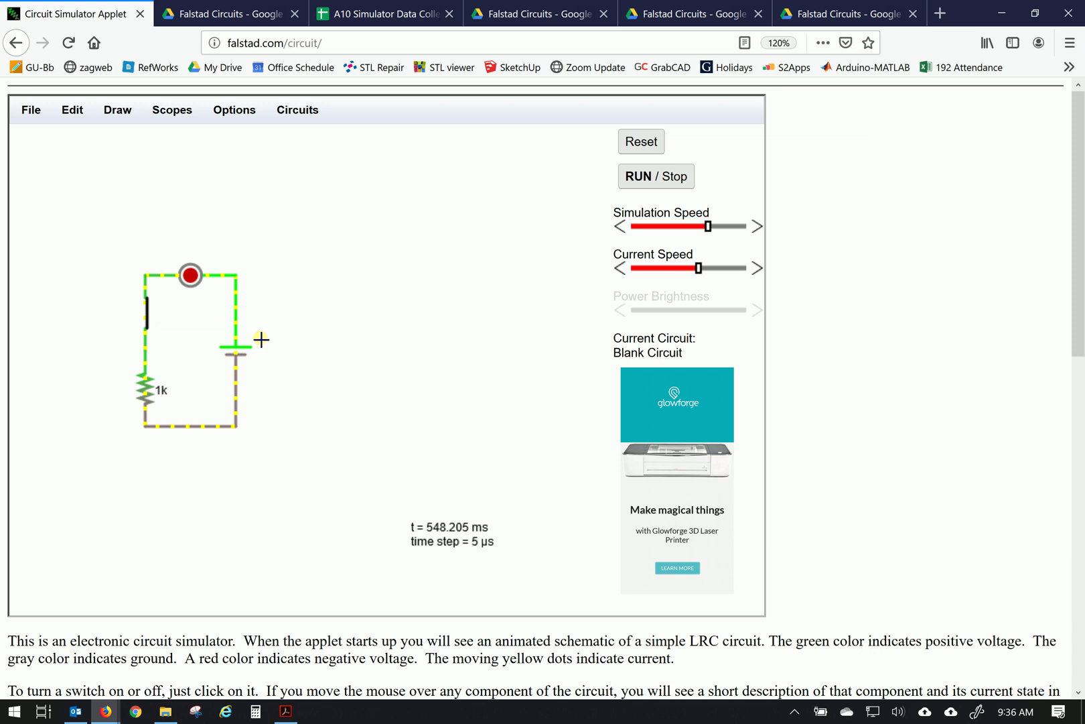
pyautogui.click(148, 316)
pyautogui.click(150, 319)
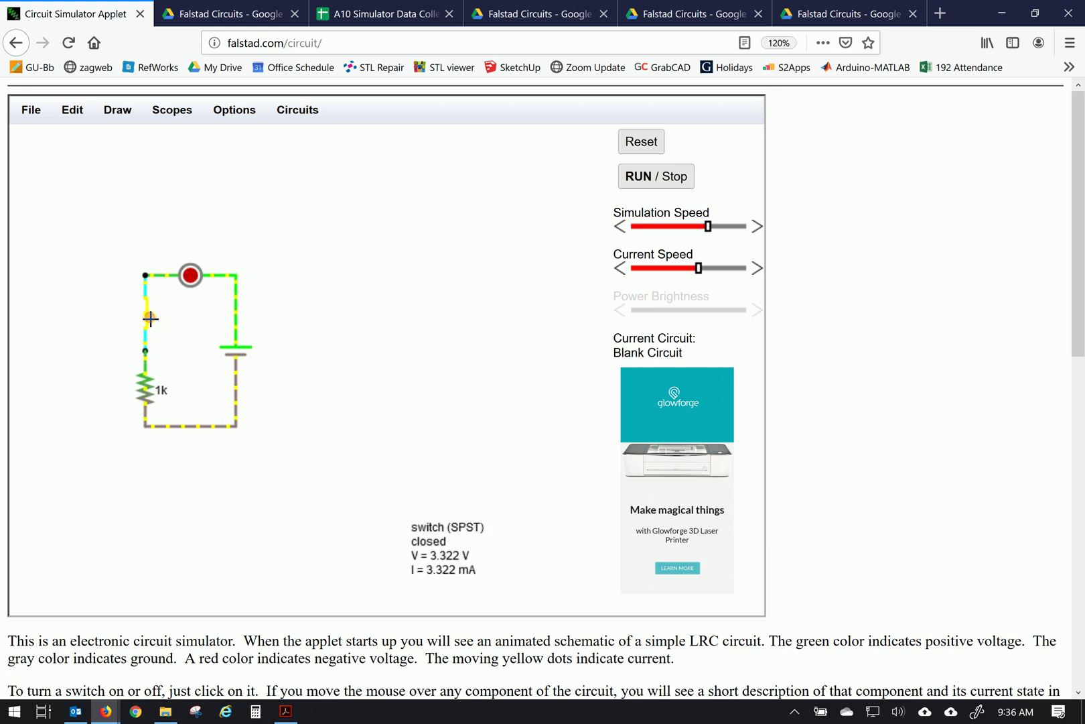
pyautogui.click(148, 316)
pyautogui.click(148, 315)
# Place a text label on the canvas beside the circuit.
pyautogui.click(117, 111)
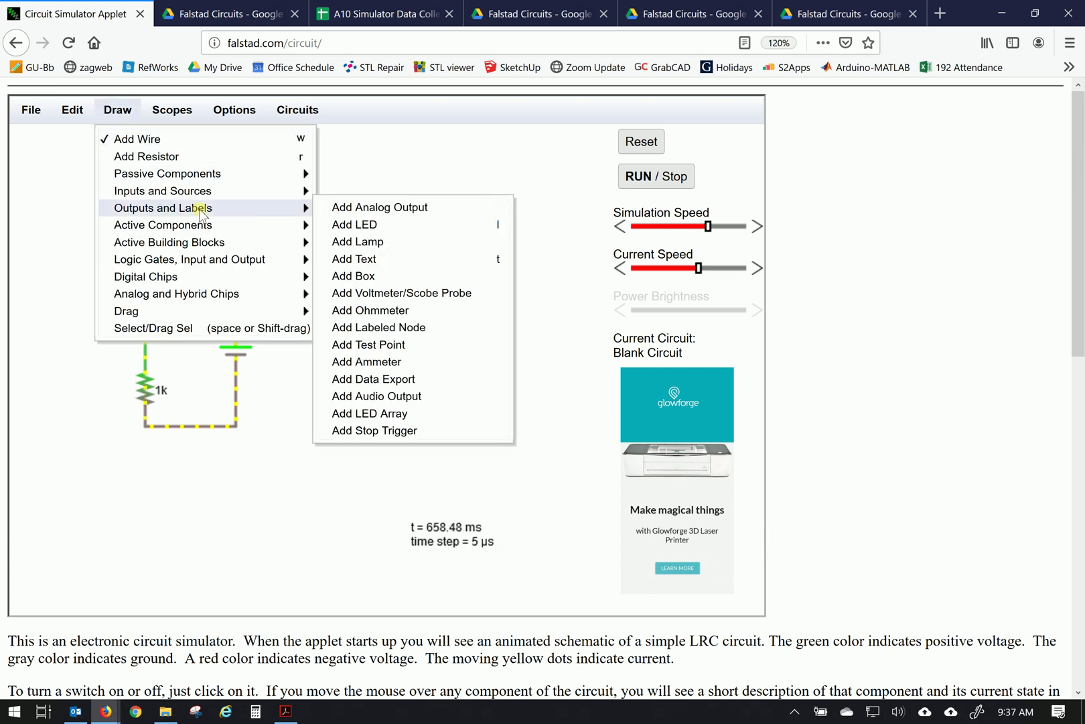
pyautogui.moveTo(299, 213)
pyautogui.click(383, 260)
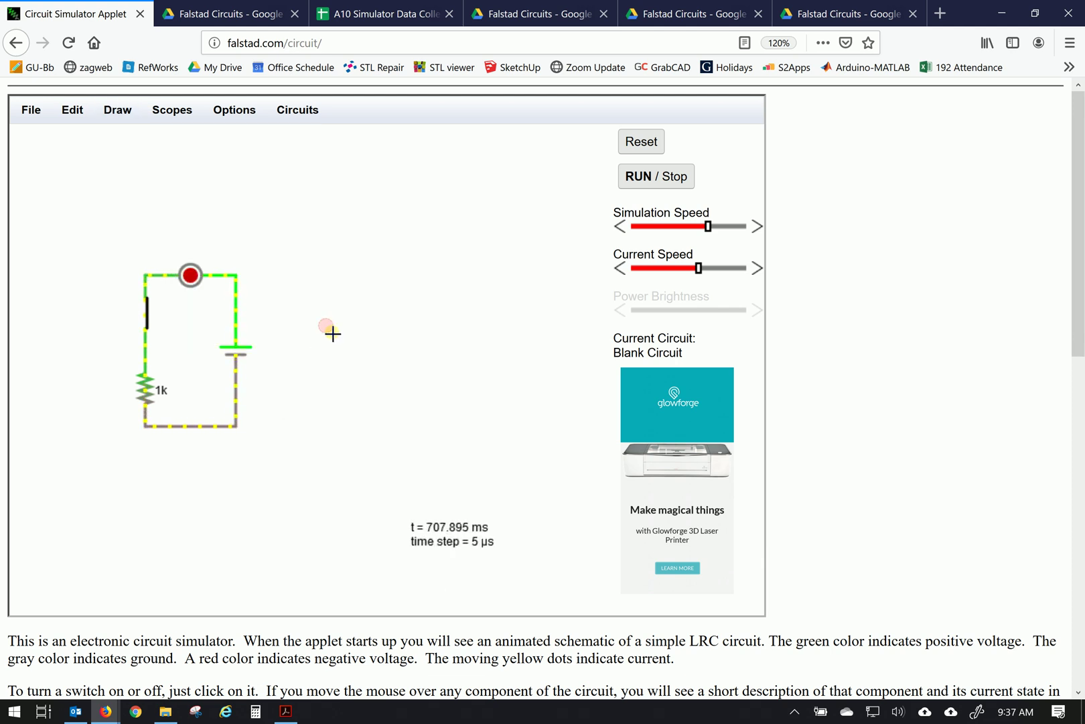
pyautogui.click(318, 362)
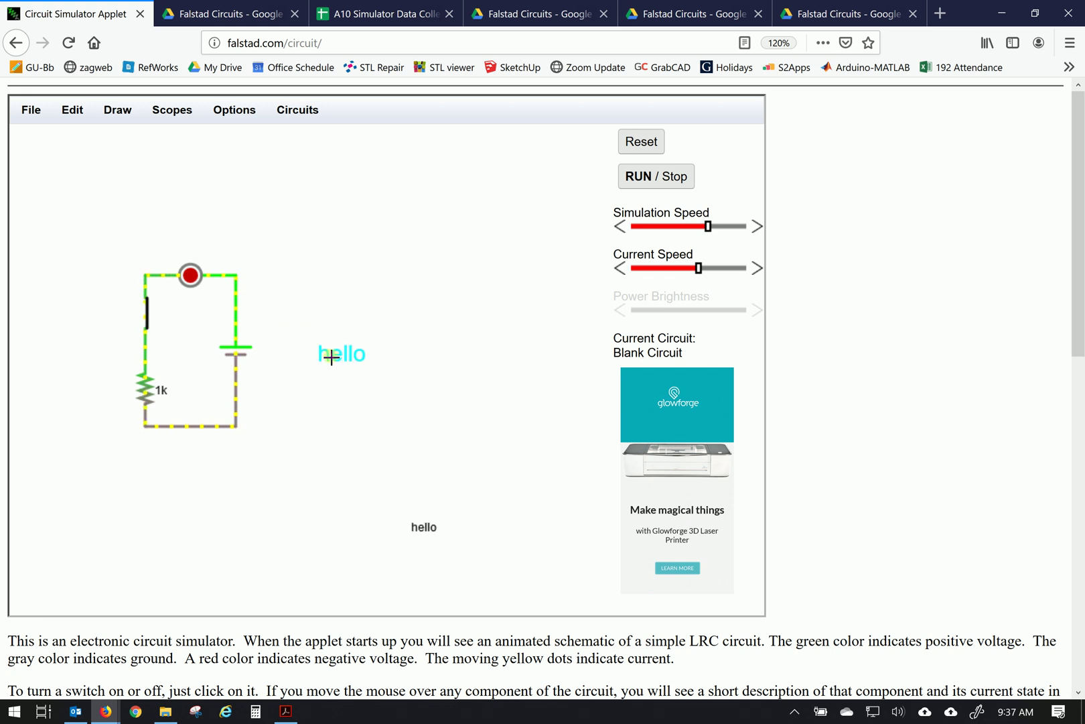
# Edit the label to read 'Uno 3.3V' with font size 12.
pyautogui.rightClick(345, 356)
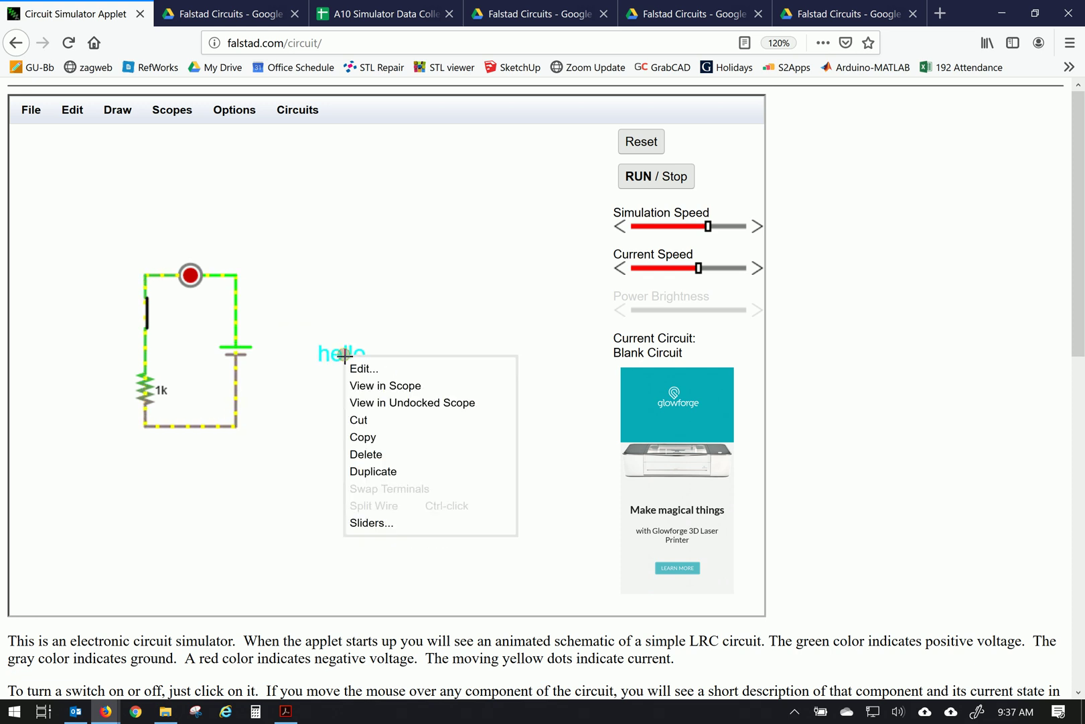
pyautogui.click(375, 370)
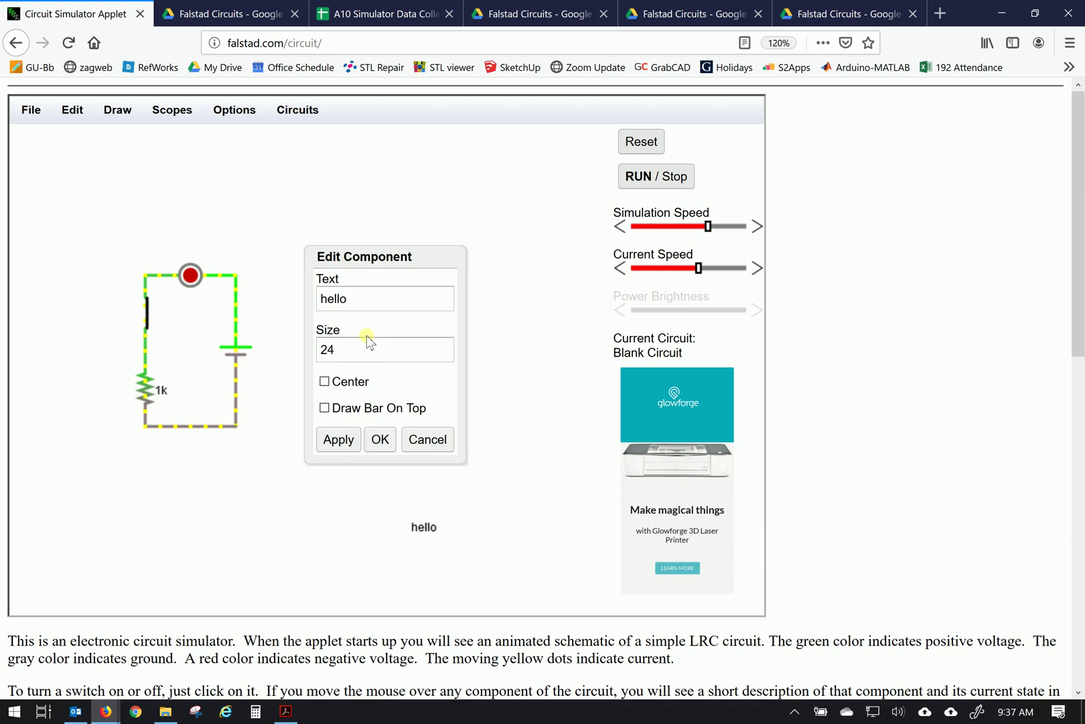
pyautogui.doubleClick(337, 298)
pyautogui.write('U')
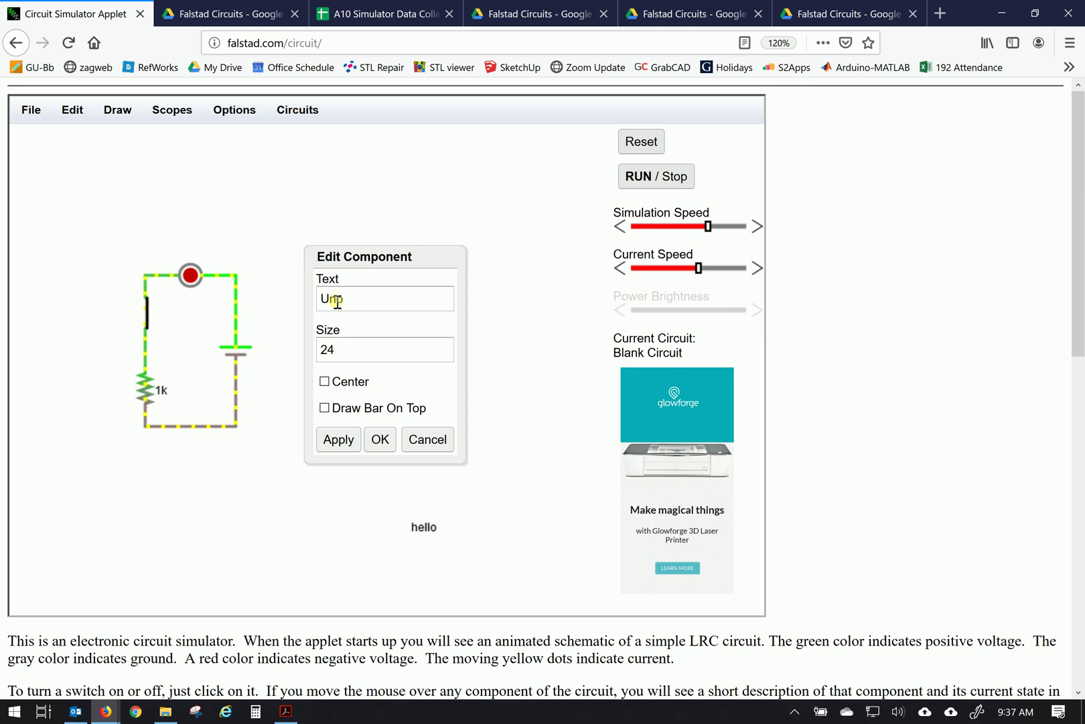
pyautogui.write('np')
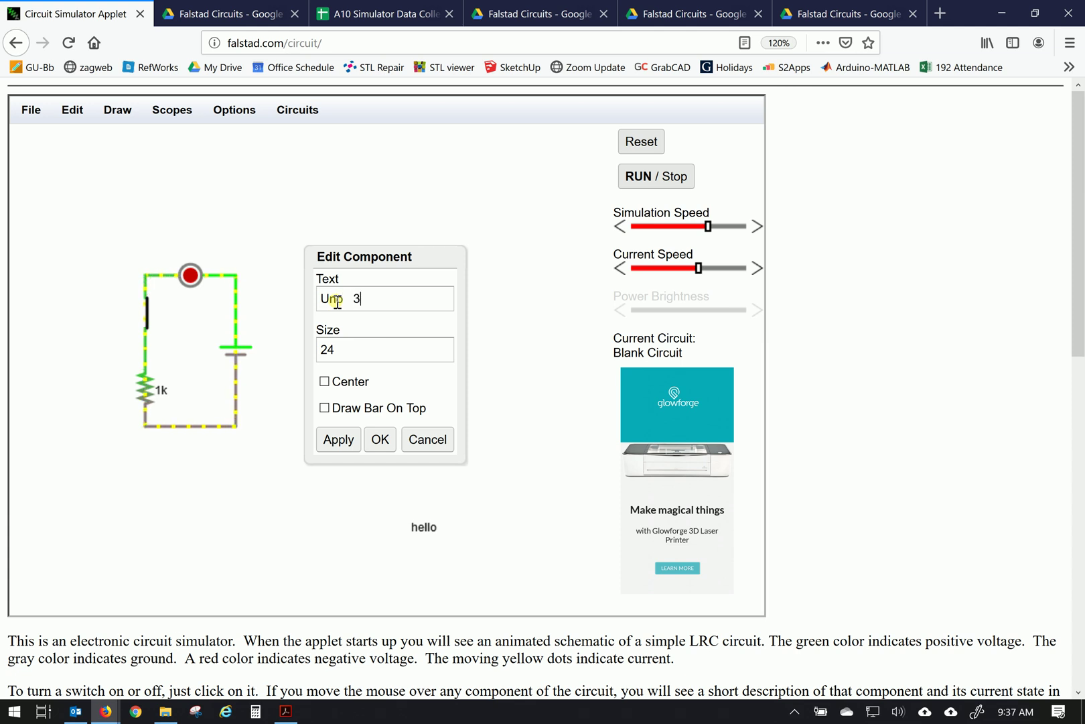
pyautogui.press('BackSpace')
pyautogui.press('BackSpace')
pyautogui.click(343, 299)
pyautogui.press('BackSpace')
pyautogui.write('o')
pyautogui.moveTo(338, 351); pyautogui.dragTo(302, 351)
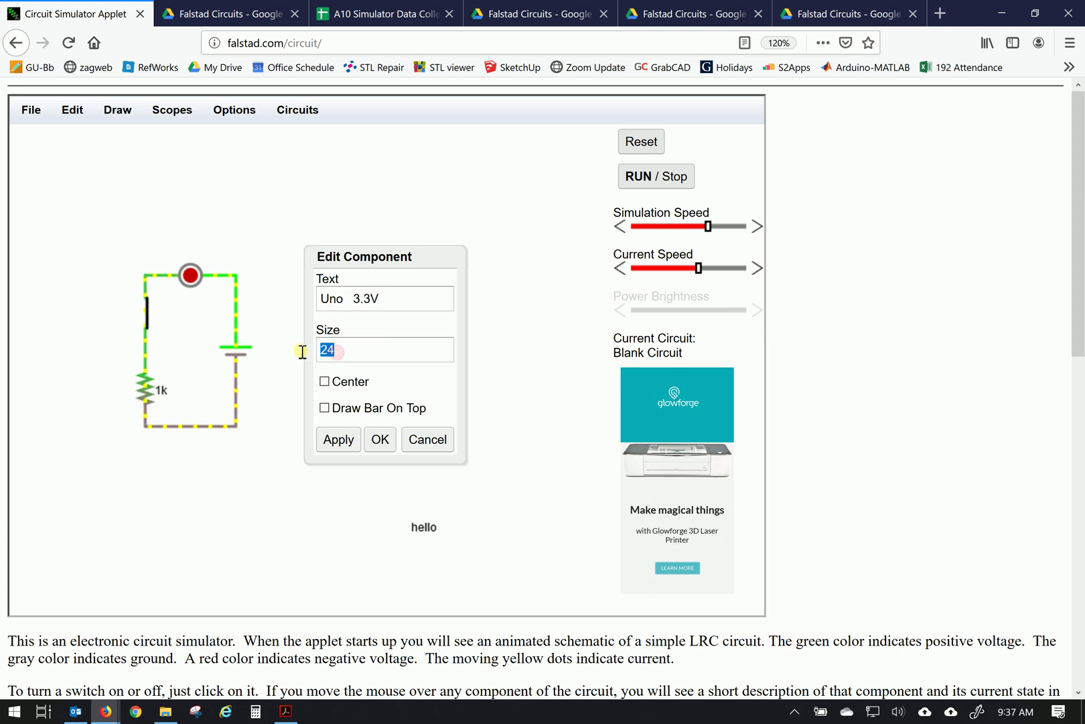
pyautogui.write('12')
pyautogui.click(380, 440)
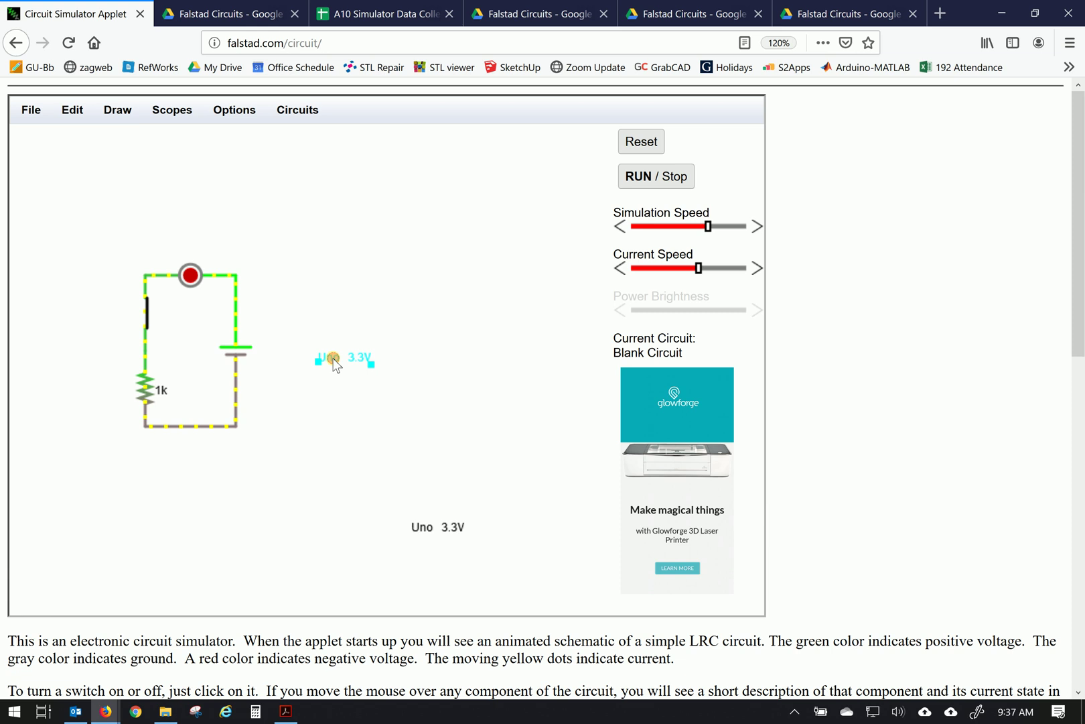
# Move the Uno 3.3V label above the circuit and place a duplicate beside the battery.
pyautogui.moveTo(338, 363); pyautogui.dragTo(216, 364)
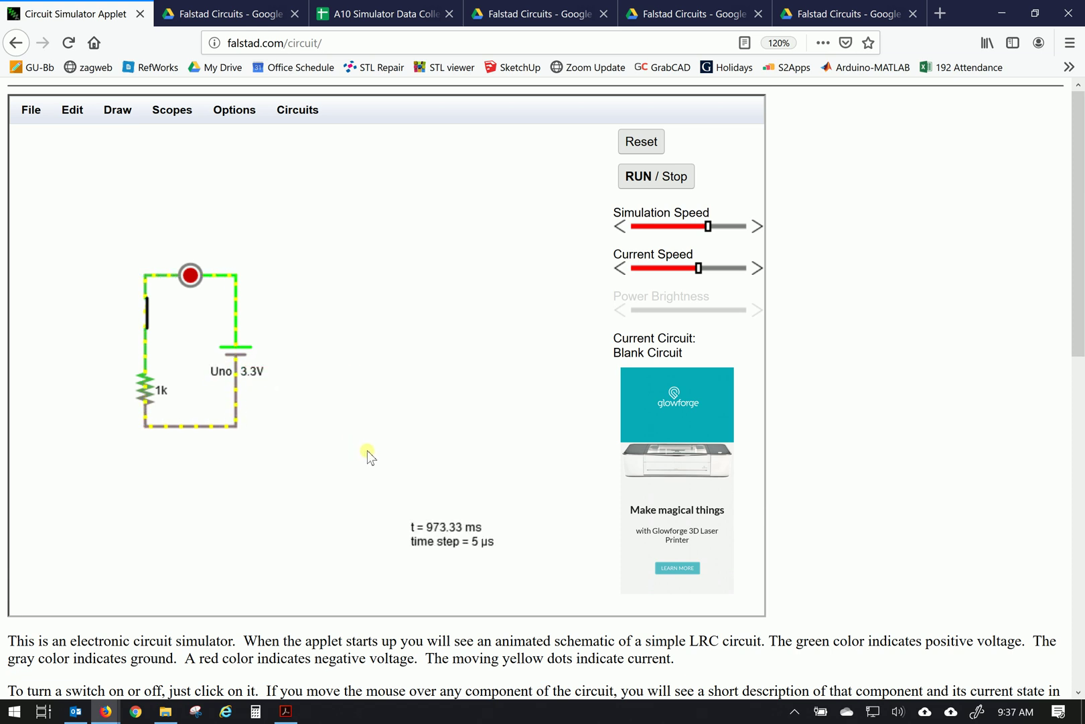
pyautogui.click(252, 376)
pyautogui.moveTo(252, 376); pyautogui.dragTo(193, 220)
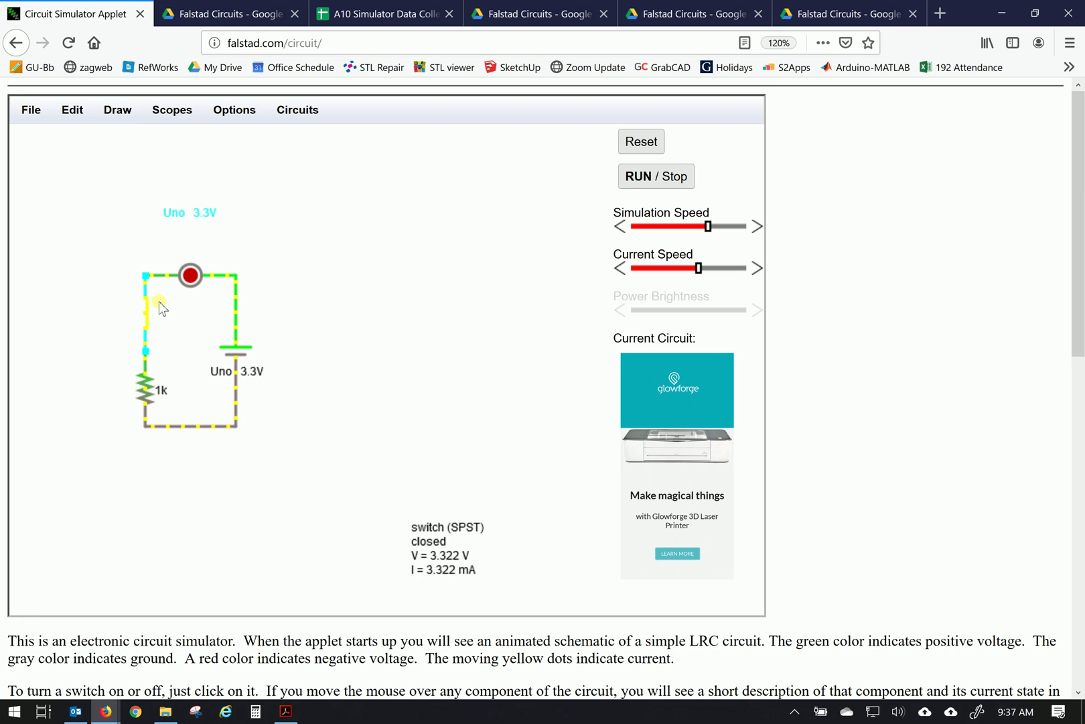
pyautogui.hotkey('ctrl', 'd')
pyautogui.moveTo(172, 319); pyautogui.dragTo(103, 308)
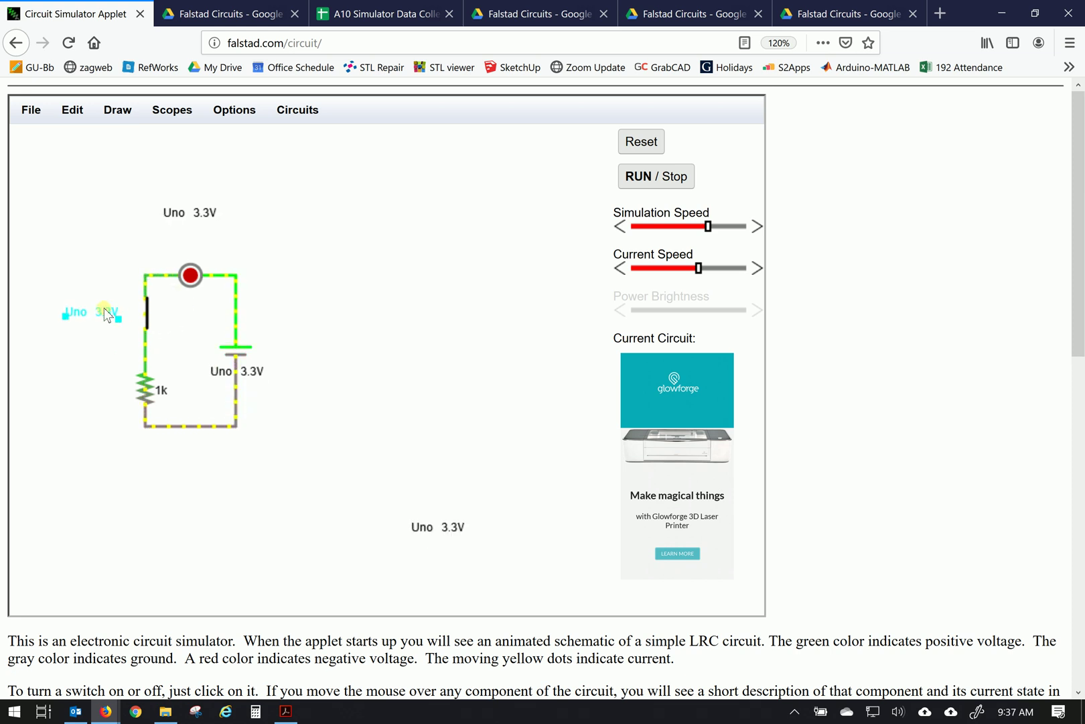
# Make more label copies beside the resistor, switch and LED, and one above the circuit.
pyautogui.hotkey('ctrl', 'd')
pyautogui.keyDown('ctrl'); pyautogui.click(100, 310); pyautogui.keyUp('ctrl')
pyautogui.moveTo(99, 310); pyautogui.dragTo(100, 392)
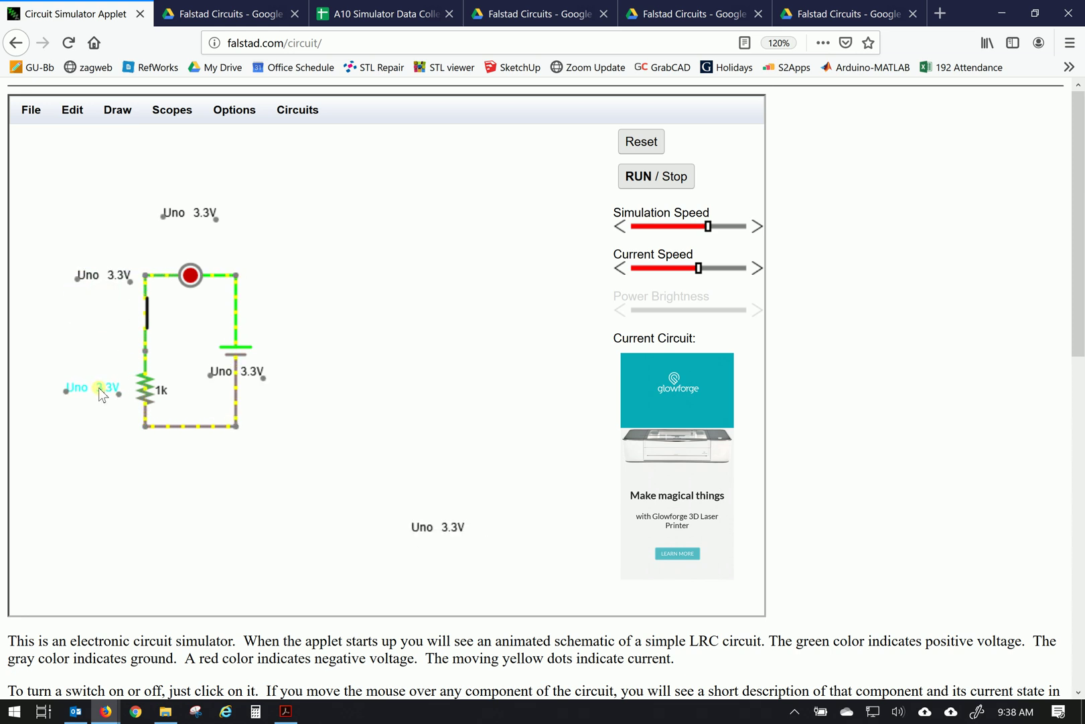
pyautogui.moveTo(116, 274); pyautogui.dragTo(104, 327)
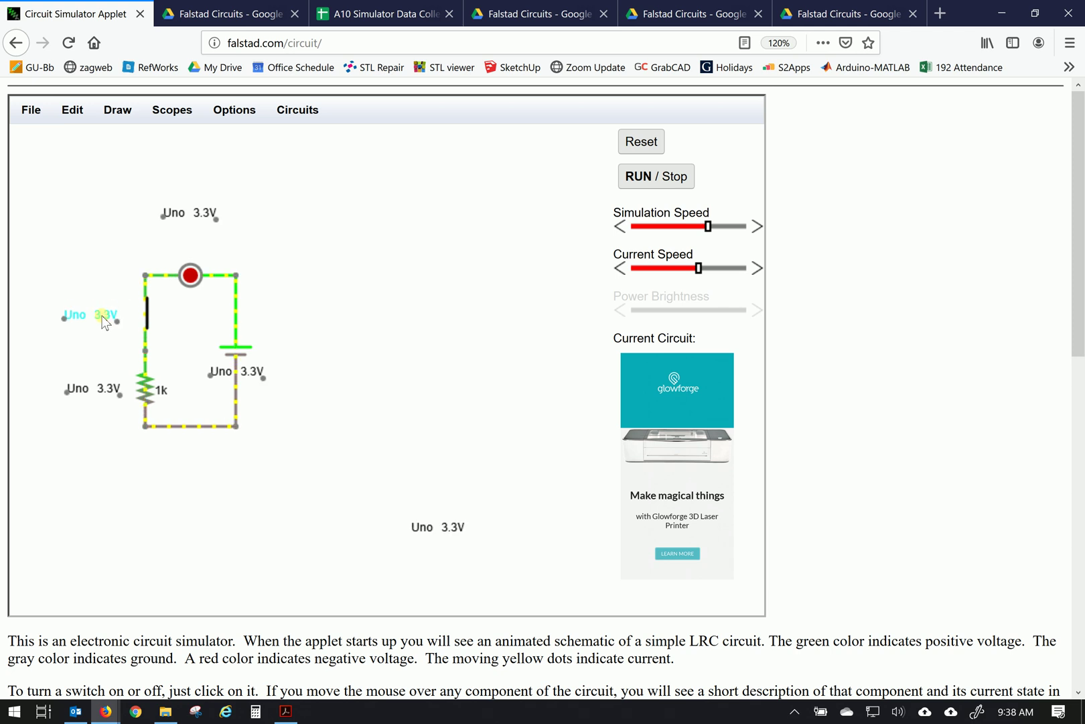
pyautogui.moveTo(204, 217); pyautogui.dragTo(202, 257)
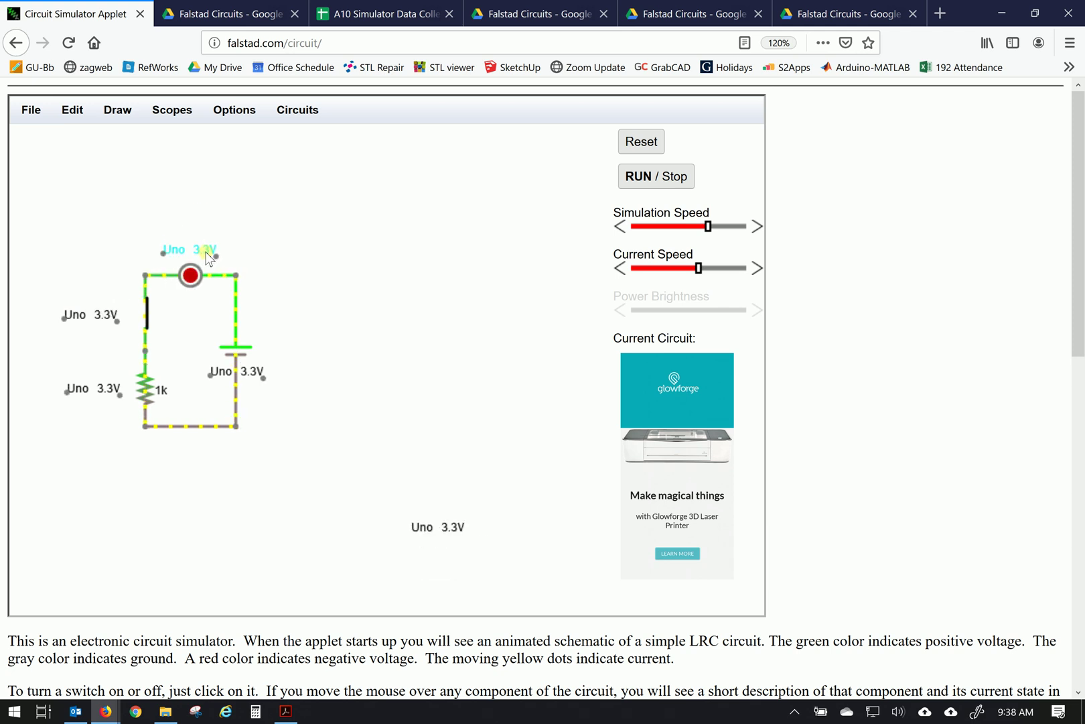
pyautogui.hotkey('ctrl', 'v')
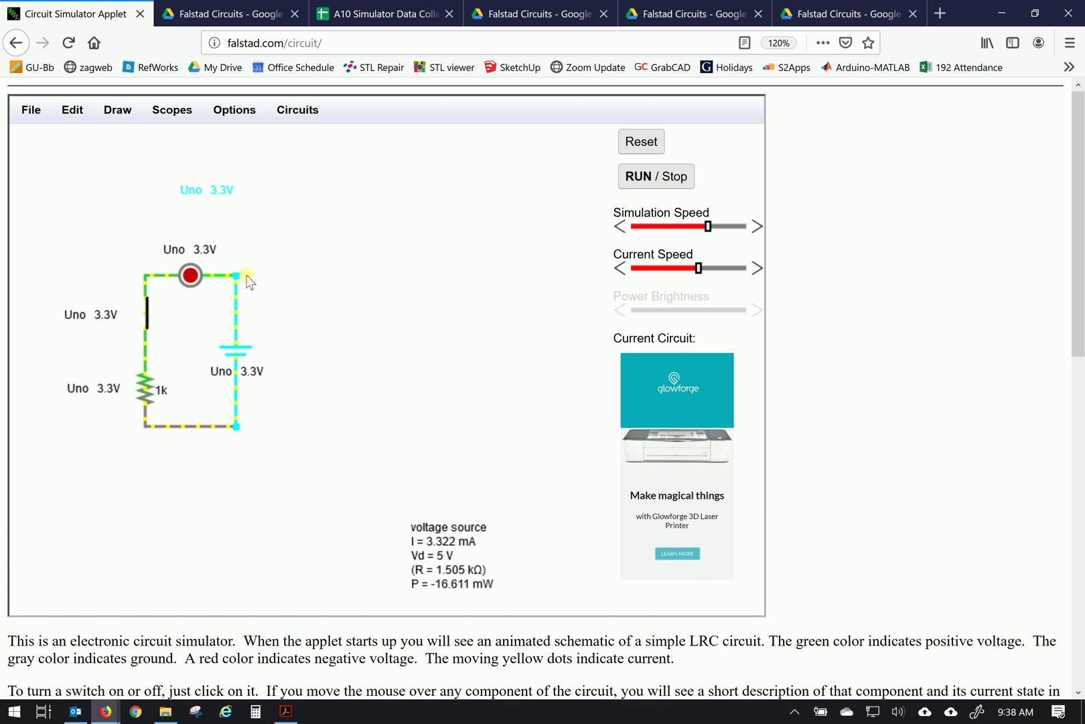
pyautogui.moveTo(220, 185); pyautogui.dragTo(157, 209)
# Change the top label's text to 'GULogin' and nudge it into place.
pyautogui.rightClick(157, 212)
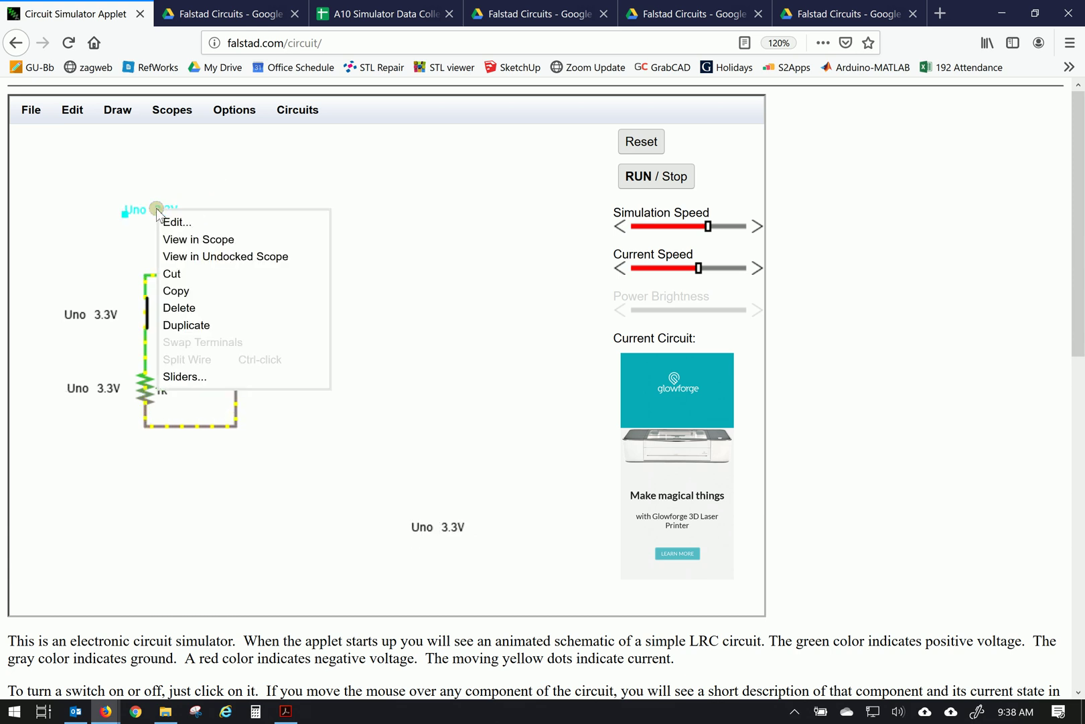
pyautogui.click(180, 223)
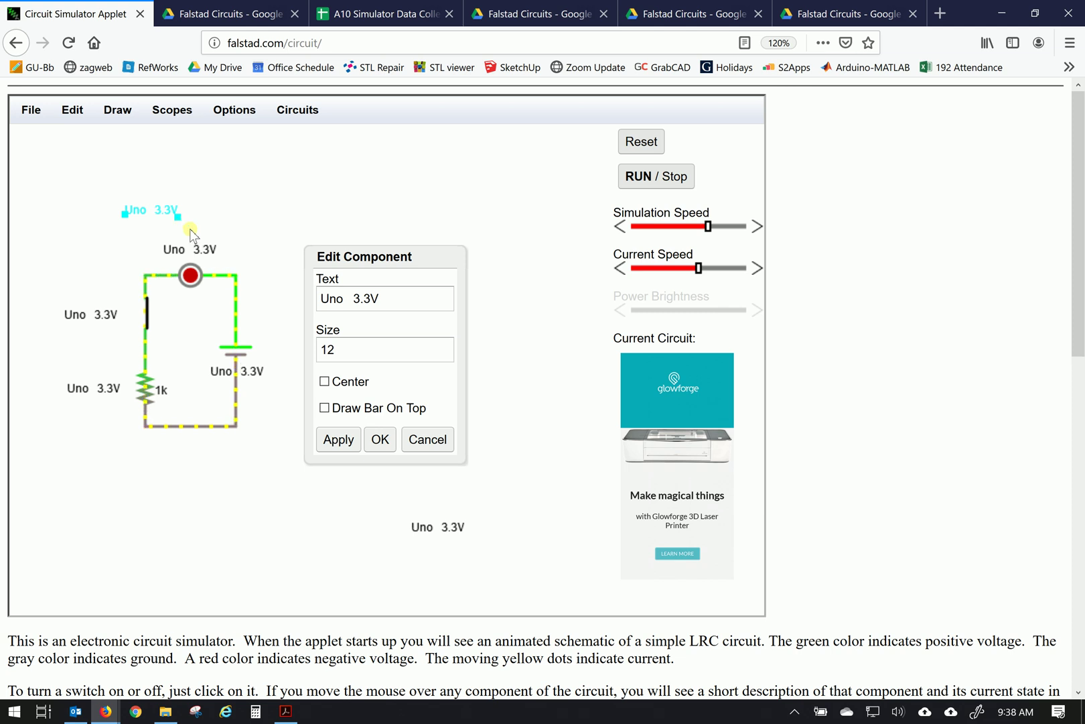
pyautogui.moveTo(386, 298); pyautogui.dragTo(295, 300)
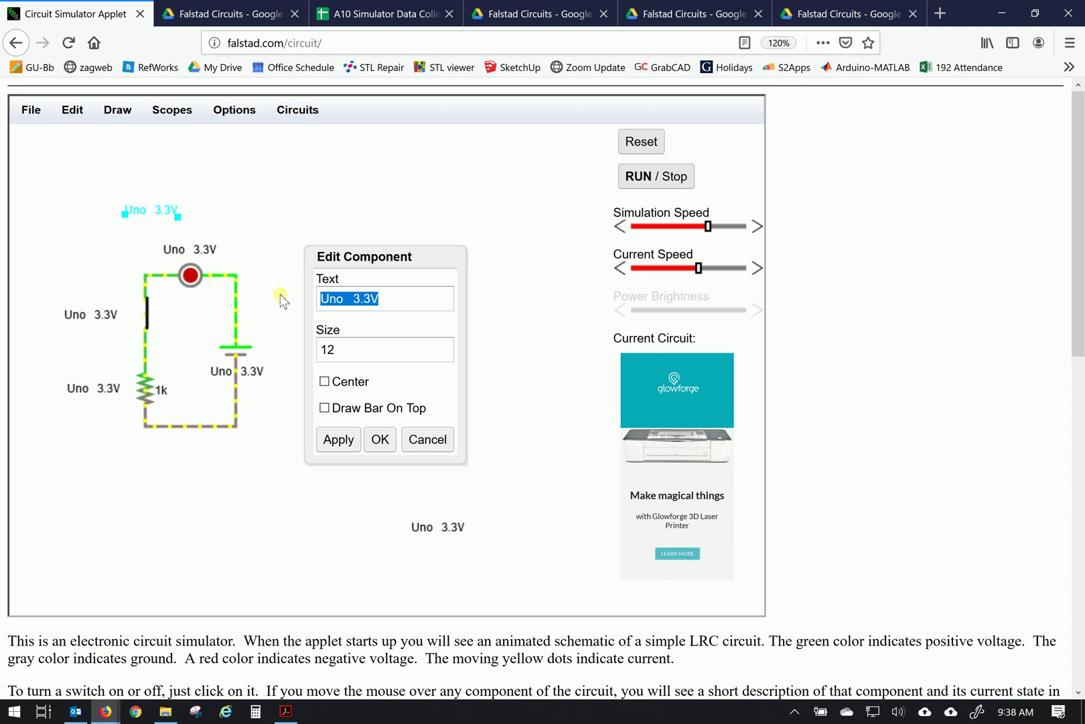
pyautogui.write('GULO')
pyautogui.press('BackSpace')
pyautogui.write('og')
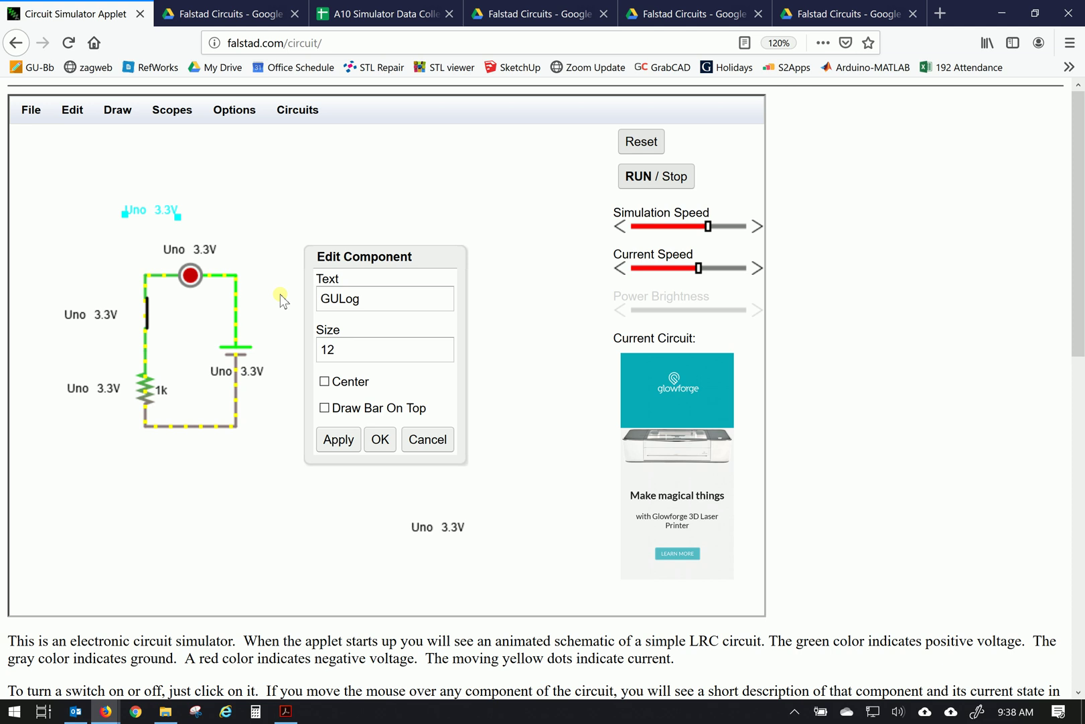
pyautogui.write('iubn')
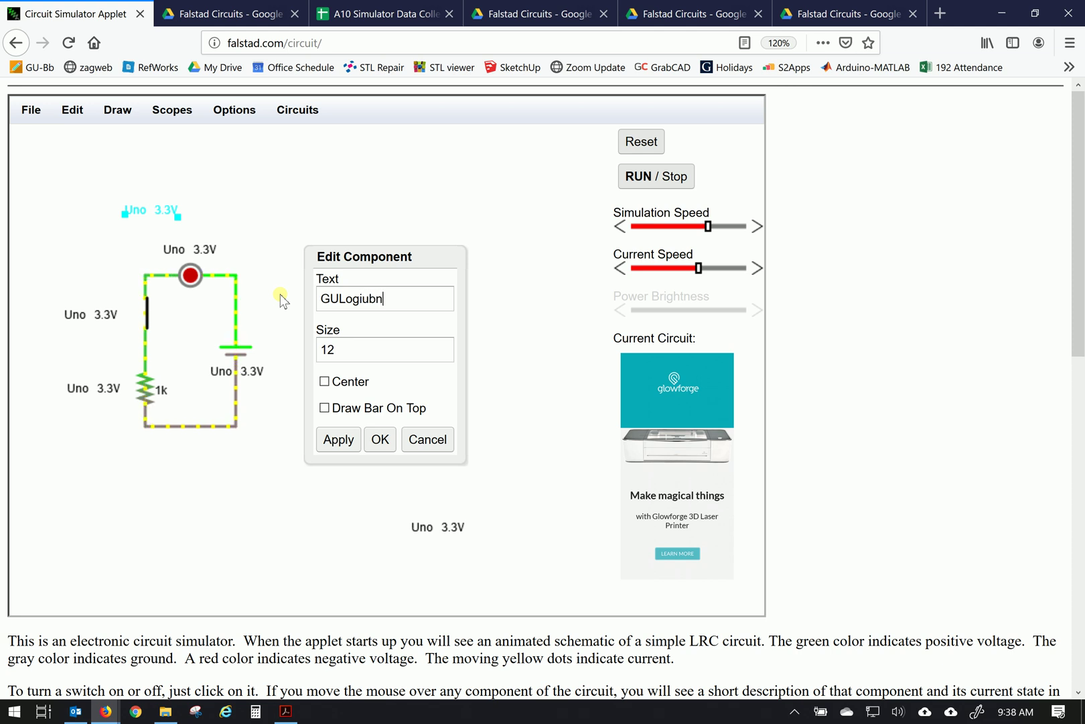
pyautogui.press('BackSpace')
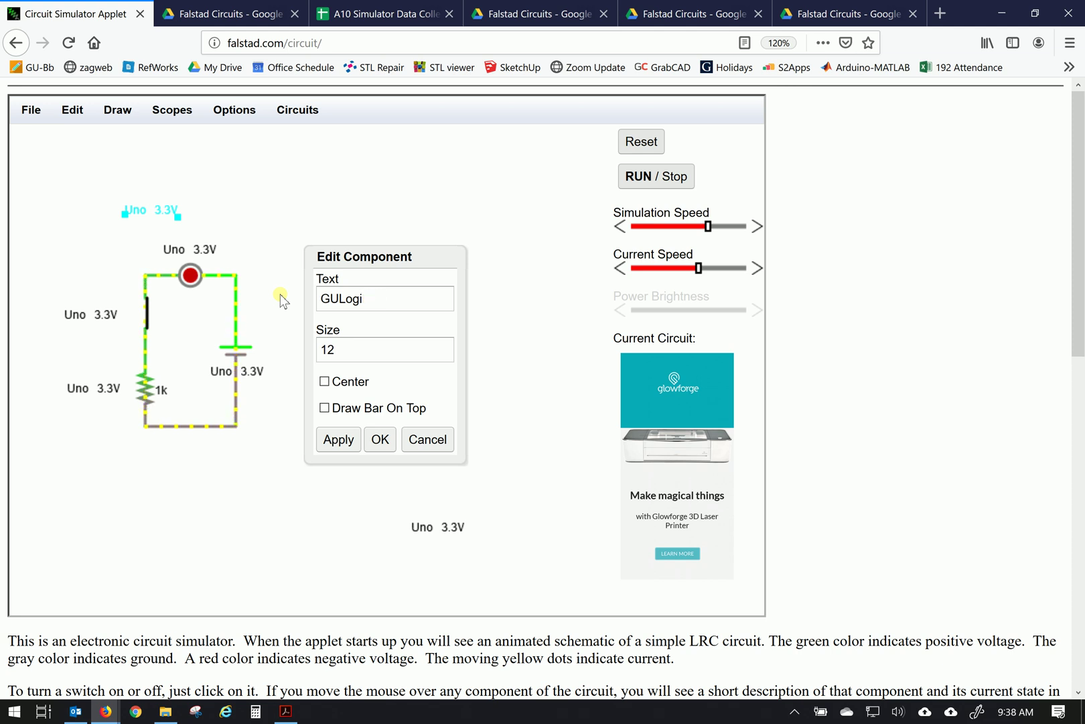
pyautogui.click(380, 439)
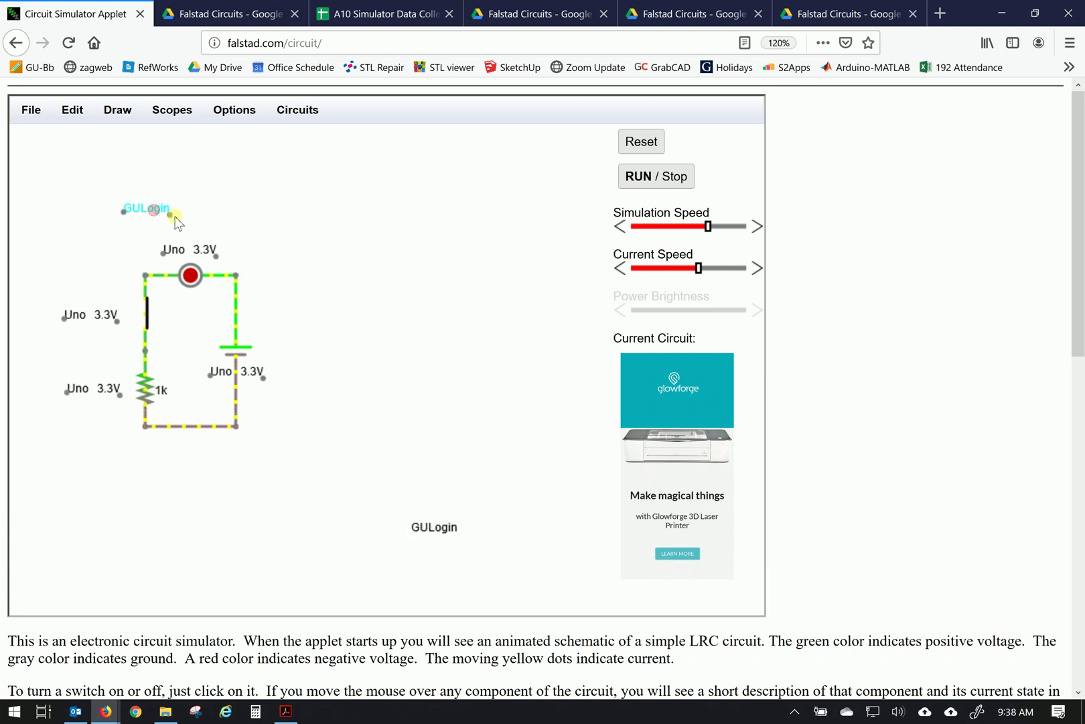
pyautogui.moveTo(150, 211); pyautogui.dragTo(158, 214)
# Change the label above the LED to read 'Power LED'.
pyautogui.rightClick(199, 251)
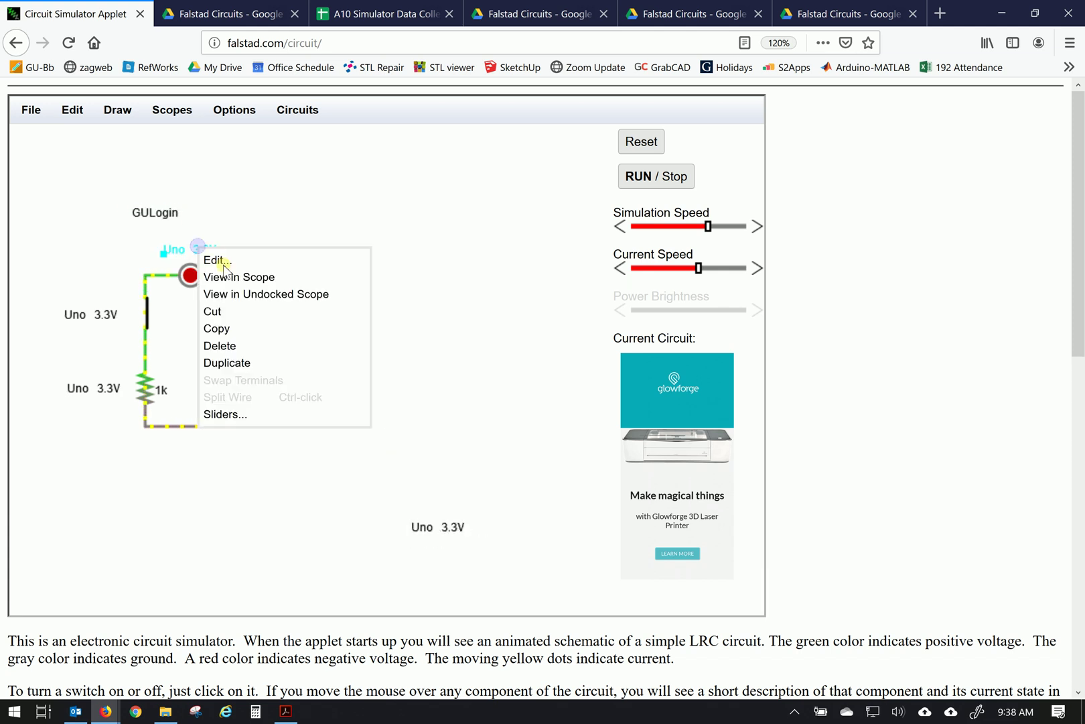
pyautogui.click(240, 264)
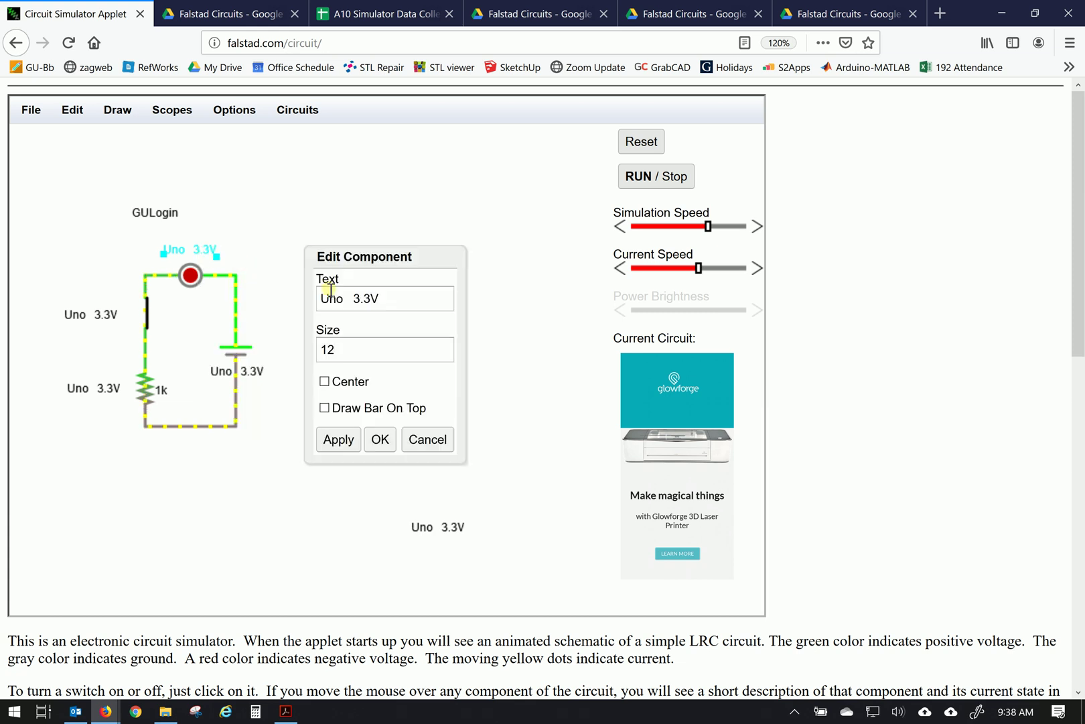
pyautogui.moveTo(391, 300); pyautogui.dragTo(303, 299)
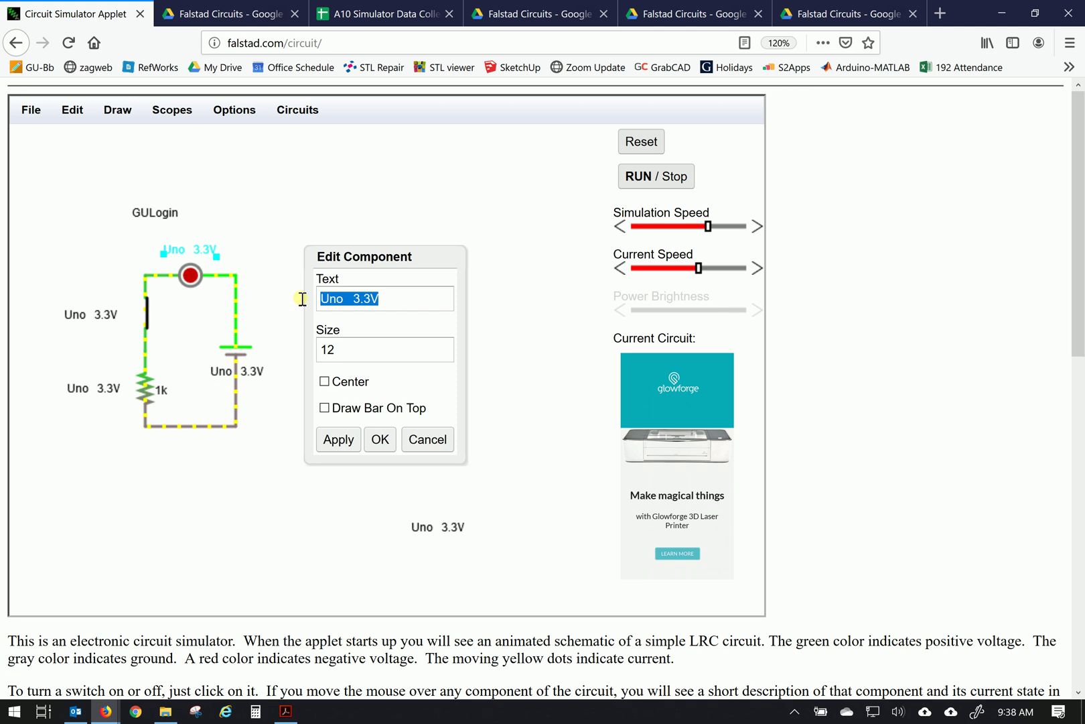
pyautogui.write('Power LED')
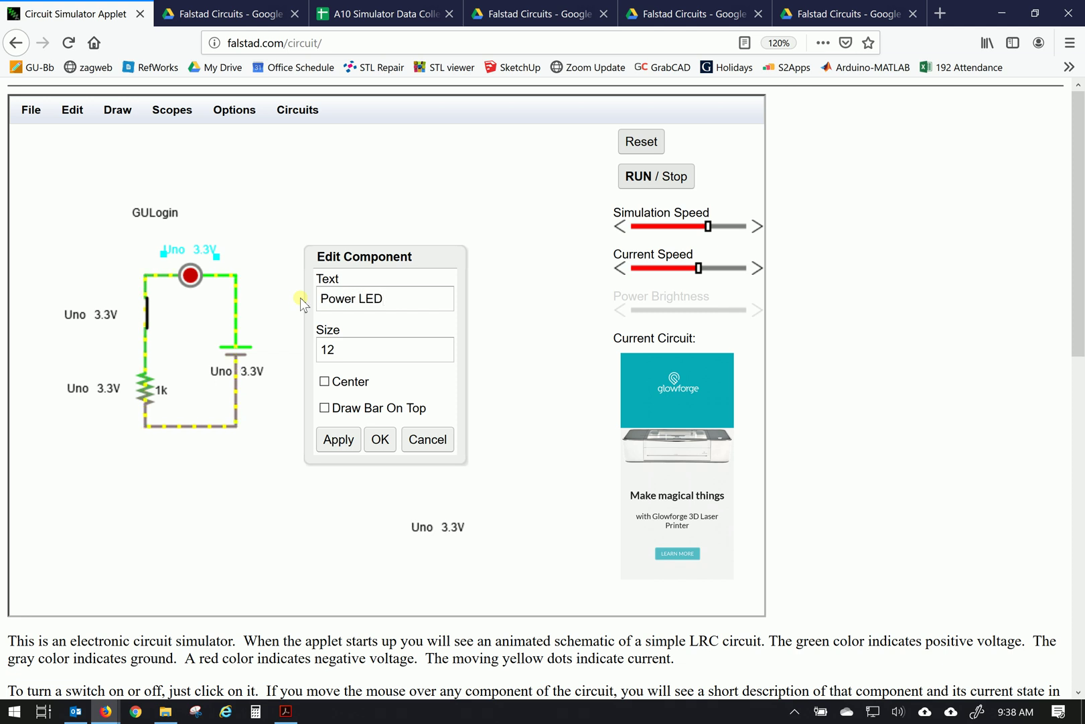
pyautogui.click(381, 442)
# Change the switch's label text to 'Switch'.
pyautogui.rightClick(98, 317)
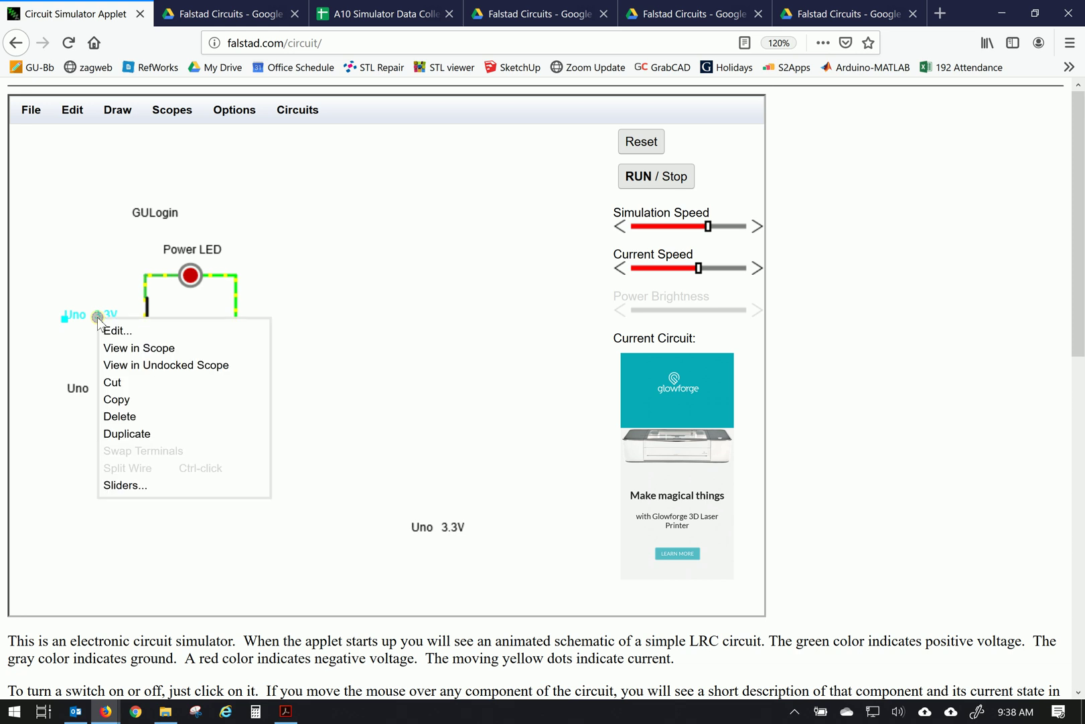
pyautogui.click(145, 333)
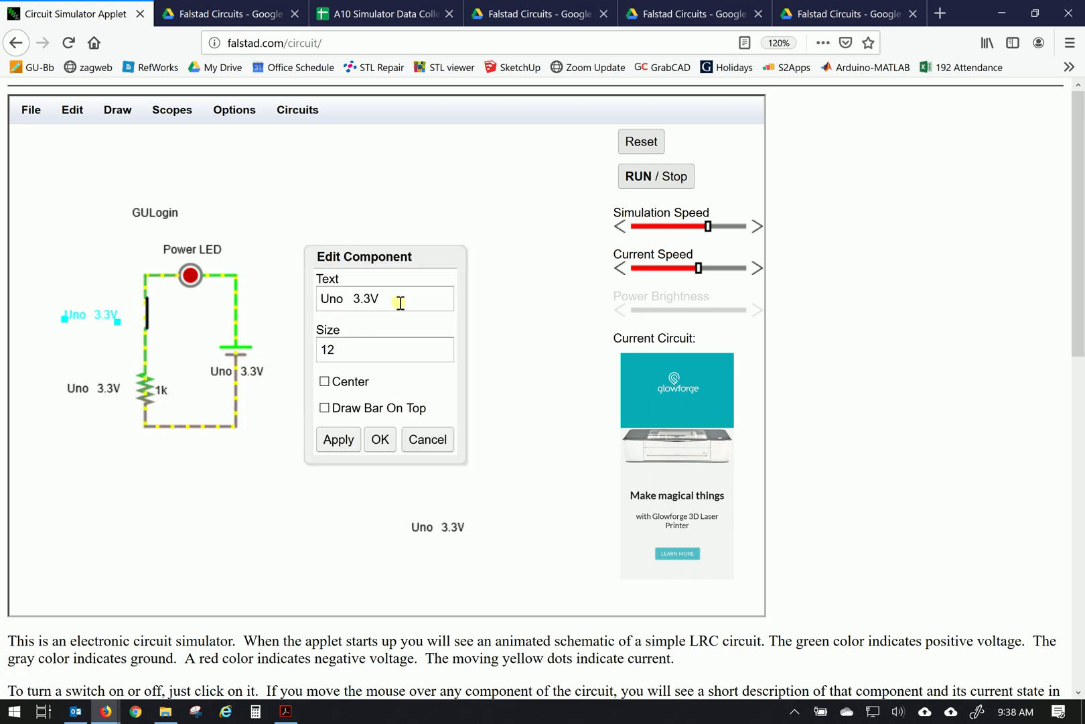
pyautogui.moveTo(401, 299); pyautogui.dragTo(275, 296)
pyautogui.write('S')
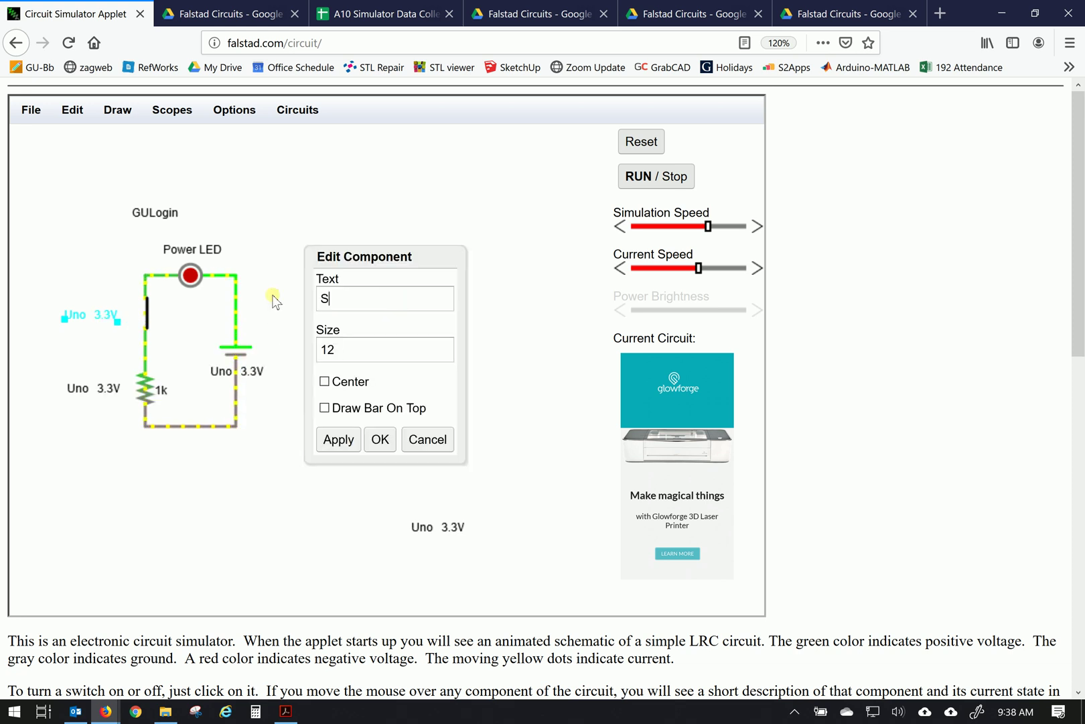
pyautogui.write('witch')
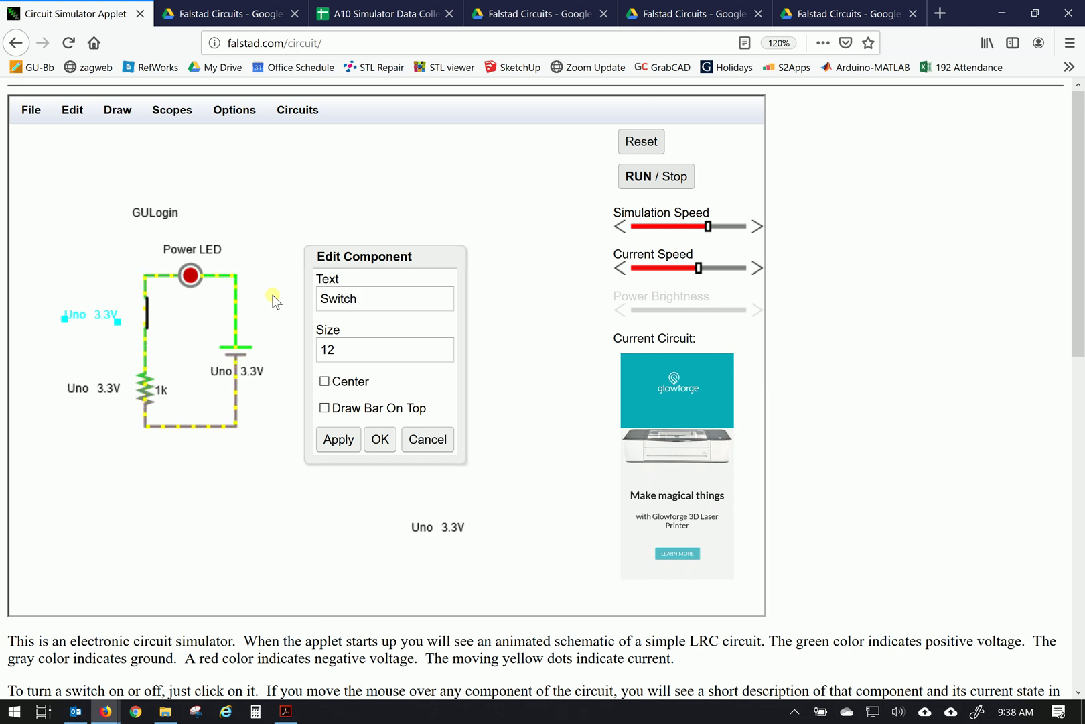
pyautogui.click(380, 439)
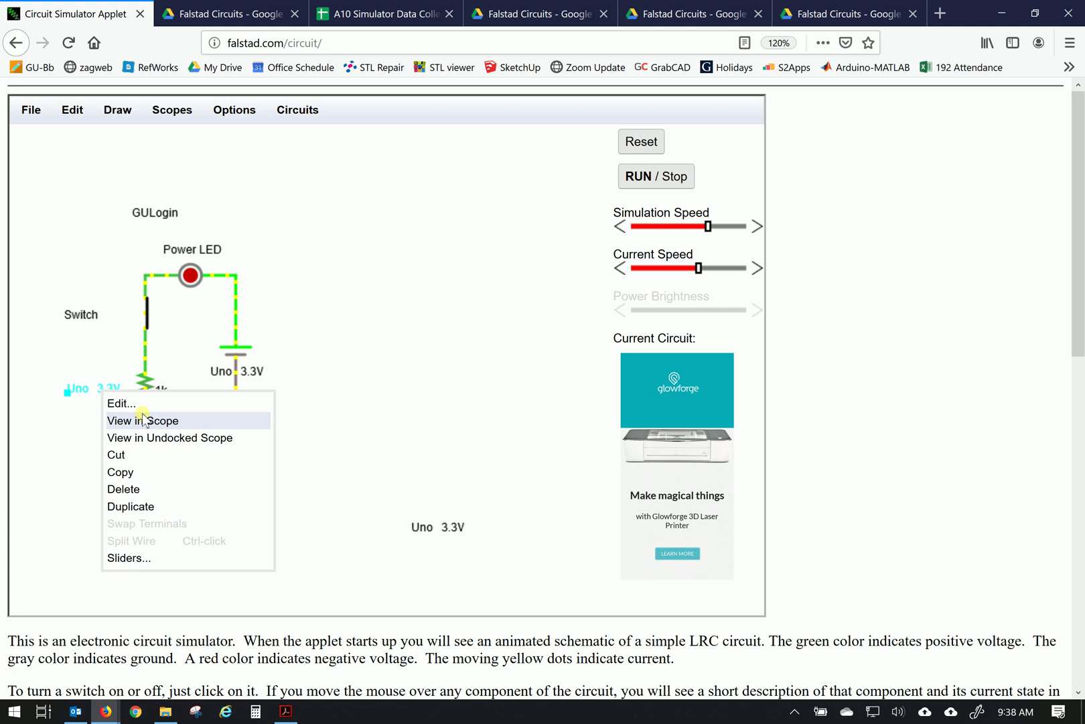
# Change the resistor's label text to 'Resistor'.
pyautogui.click(137, 403)
pyautogui.moveTo(388, 297); pyautogui.dragTo(274, 295)
pyautogui.write('Re')
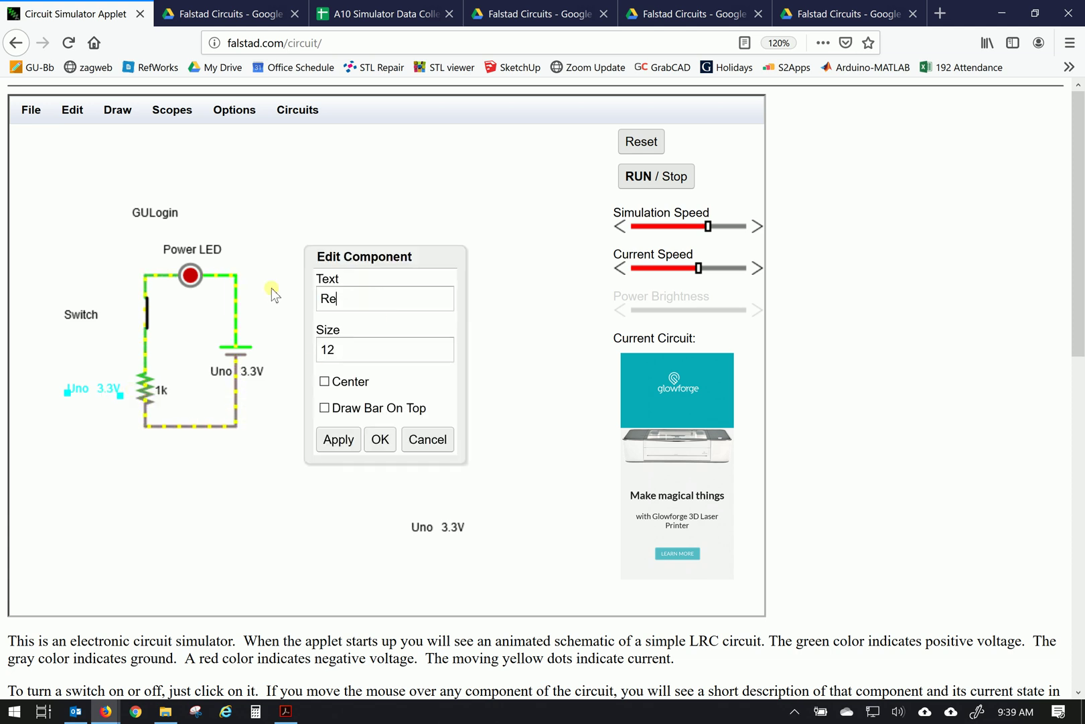
pyautogui.write('sistor')
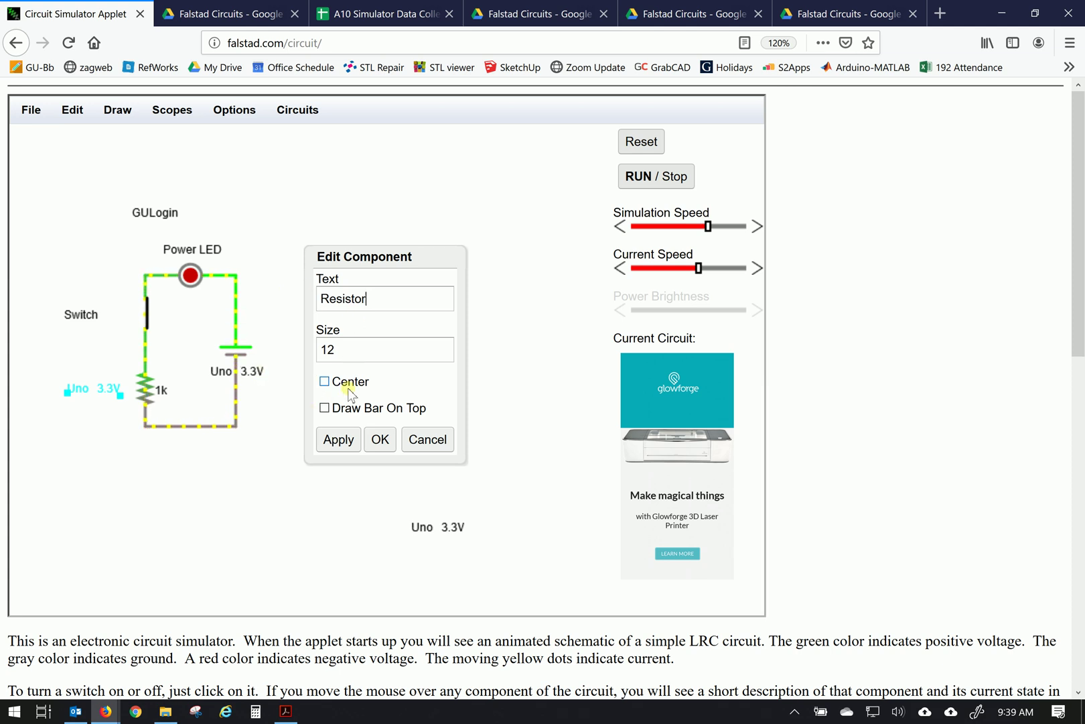
pyautogui.click(379, 439)
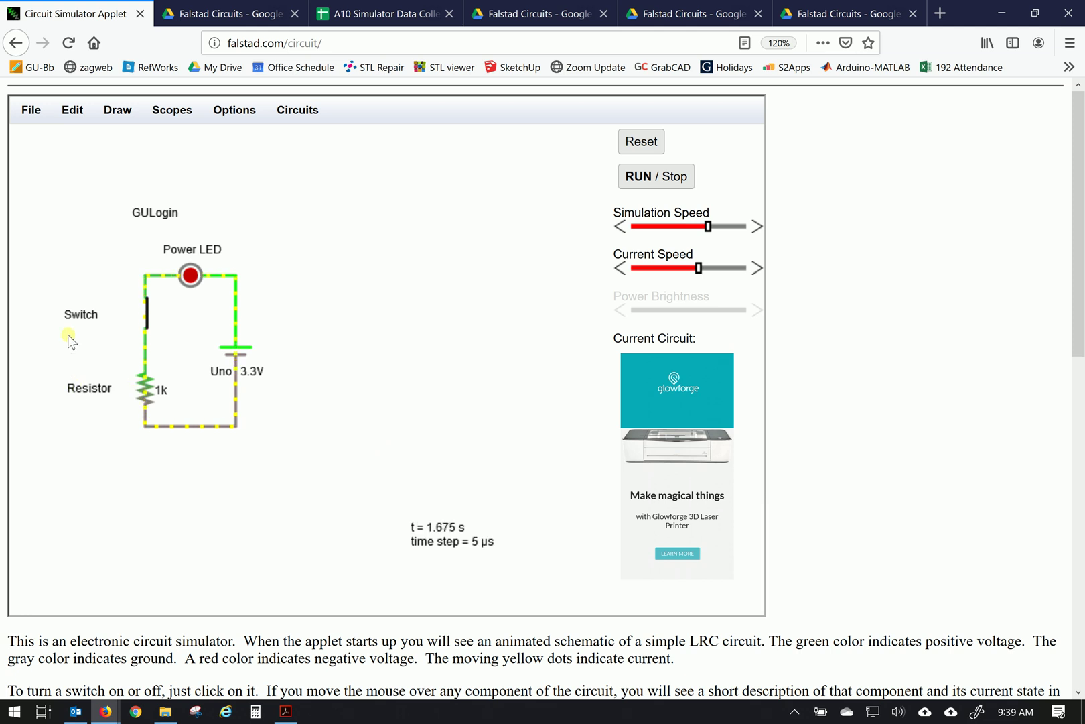
# Nudge the Switch and Resistor labels into place, then test the switch by toggling it.
pyautogui.moveTo(95, 318); pyautogui.dragTo(86, 318)
pyautogui.moveTo(99, 382); pyautogui.dragTo(98, 389)
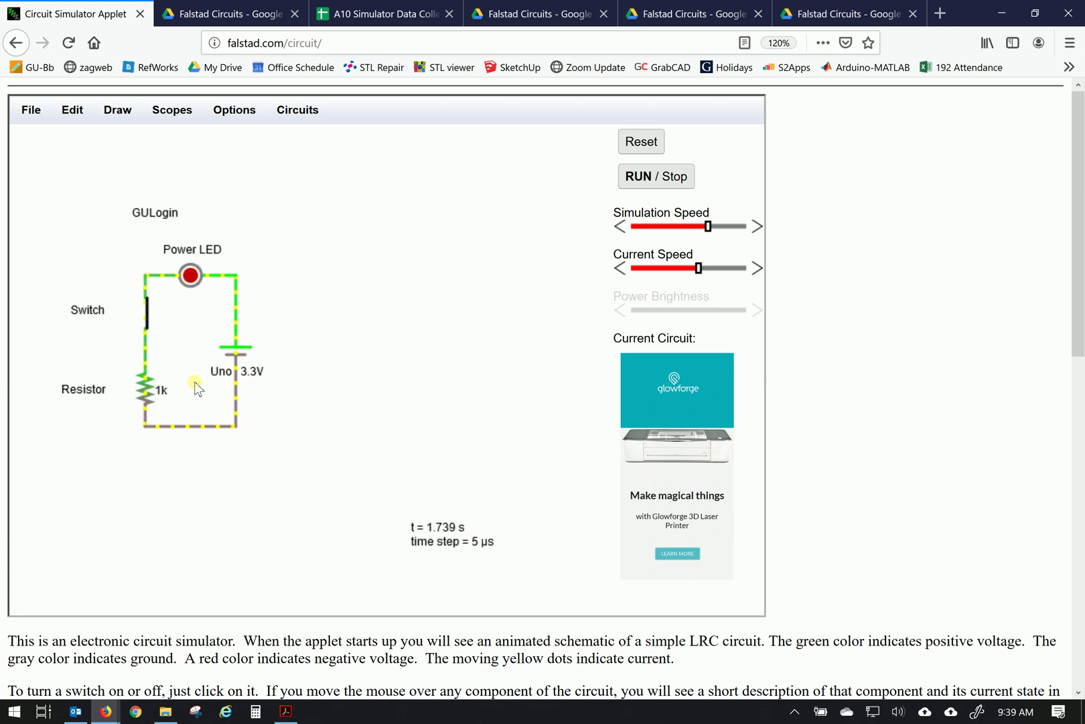
pyautogui.click(153, 318)
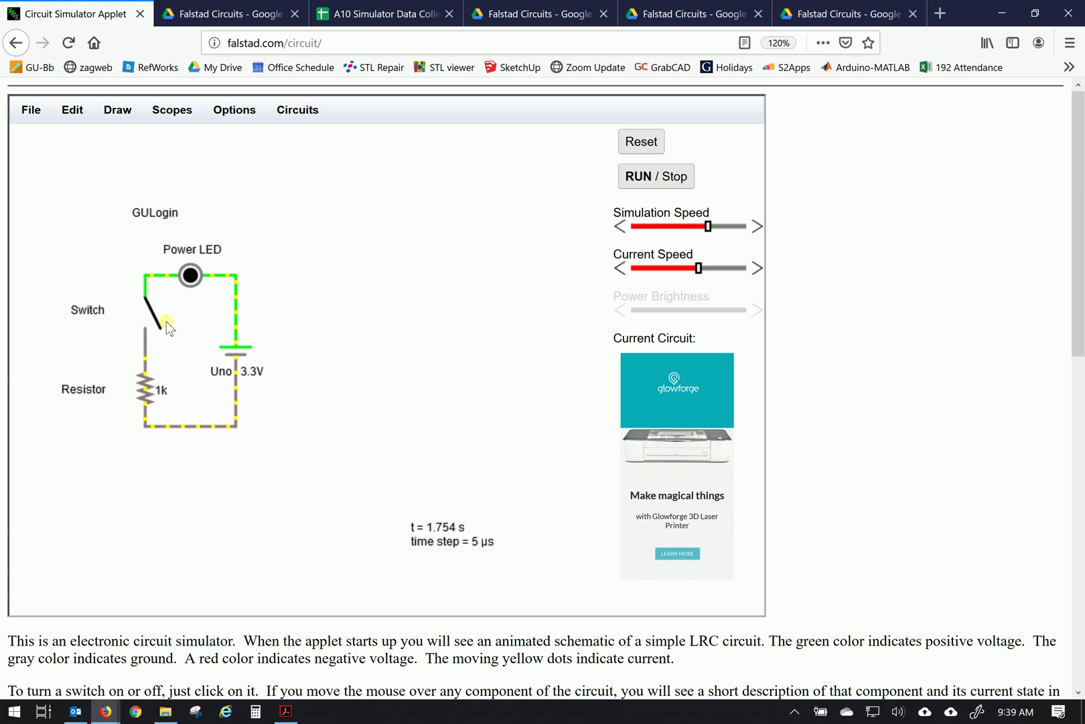
pyautogui.click(154, 321)
pyautogui.click(153, 322)
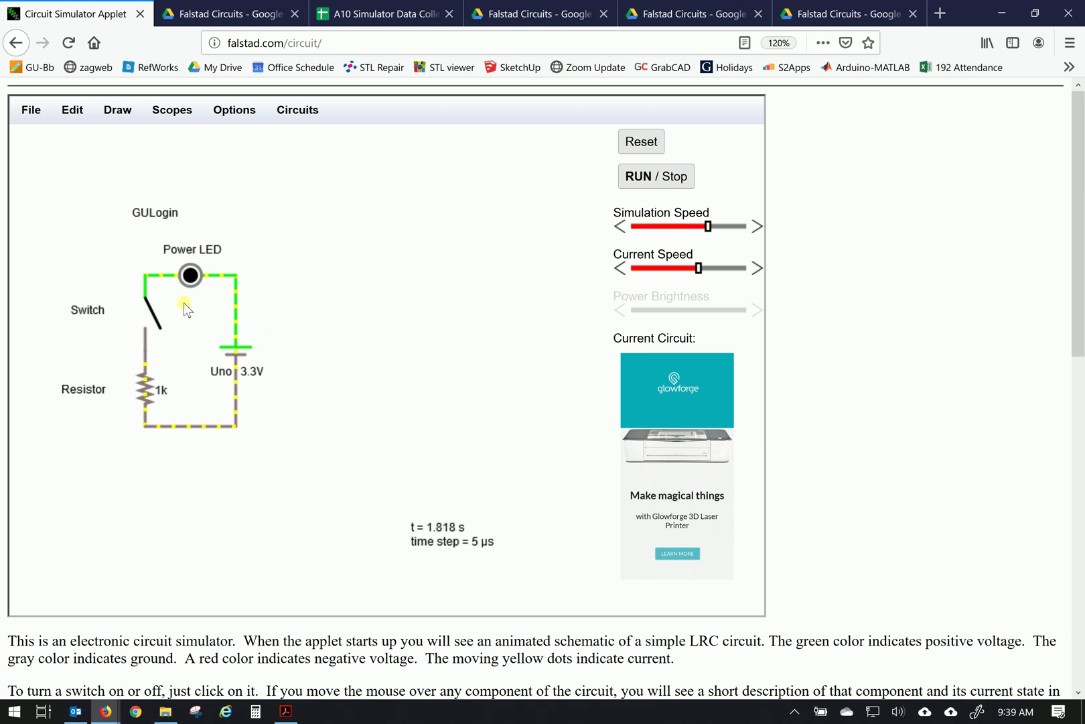
# Toggle the switch again, leaving it closed so the LED lights at 3.322 mA, 3.322 V.
pyautogui.moveTo(144, 290); pyautogui.dragTo(144, 351)
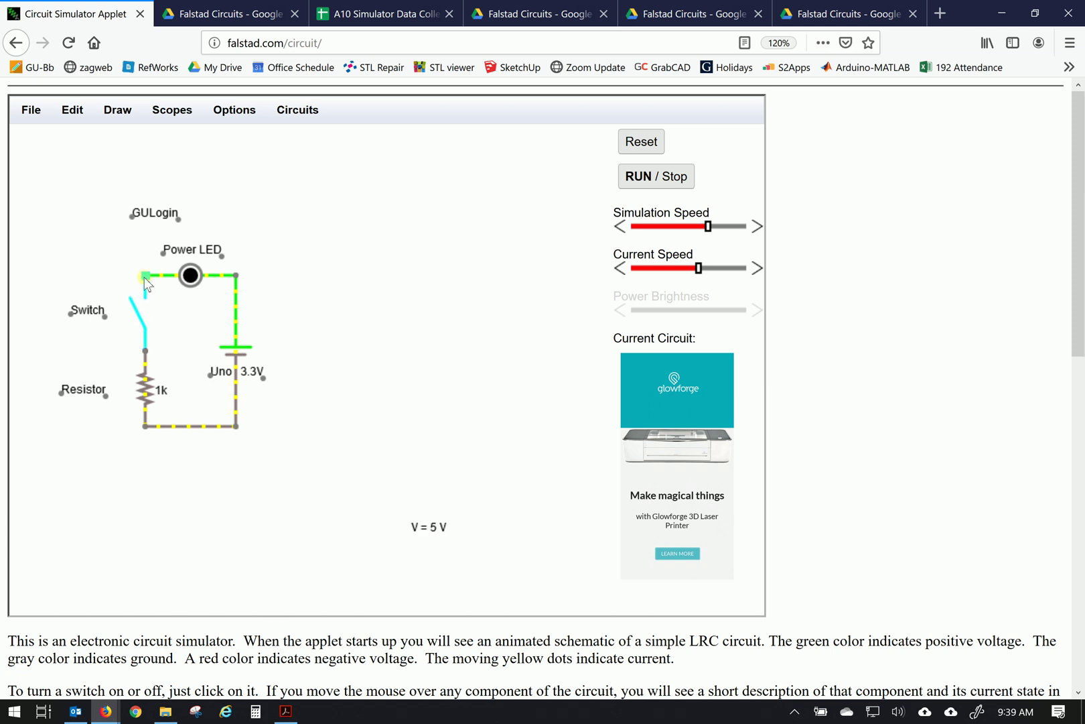
pyautogui.click(145, 313)
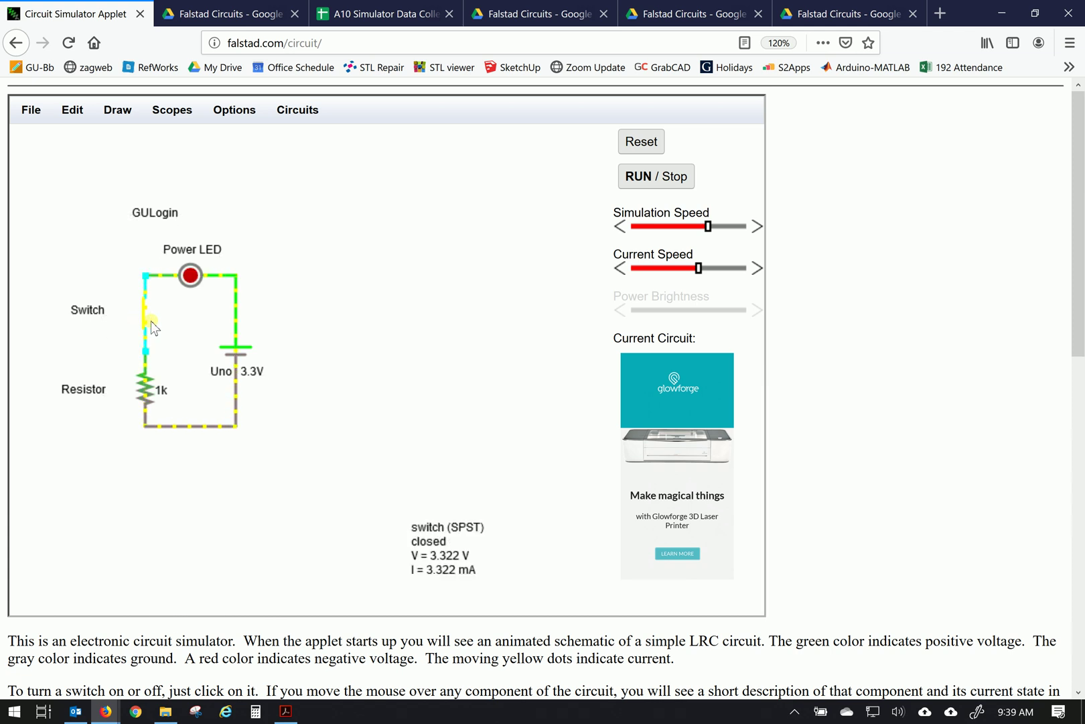
pyautogui.click(146, 318)
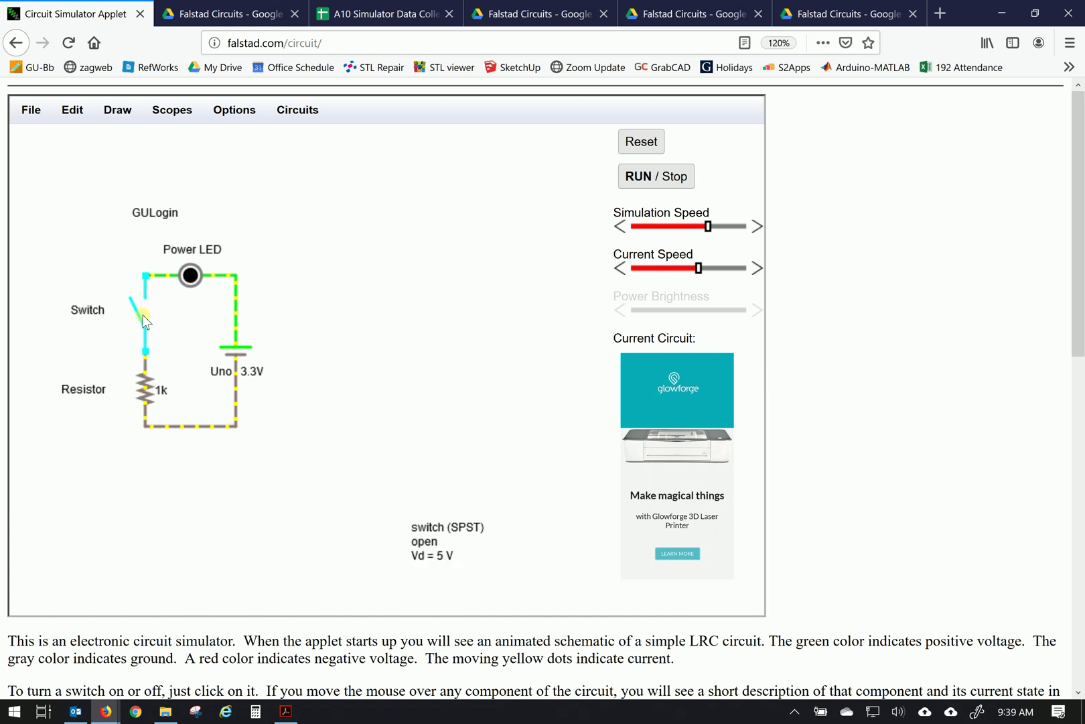
pyautogui.click(136, 319)
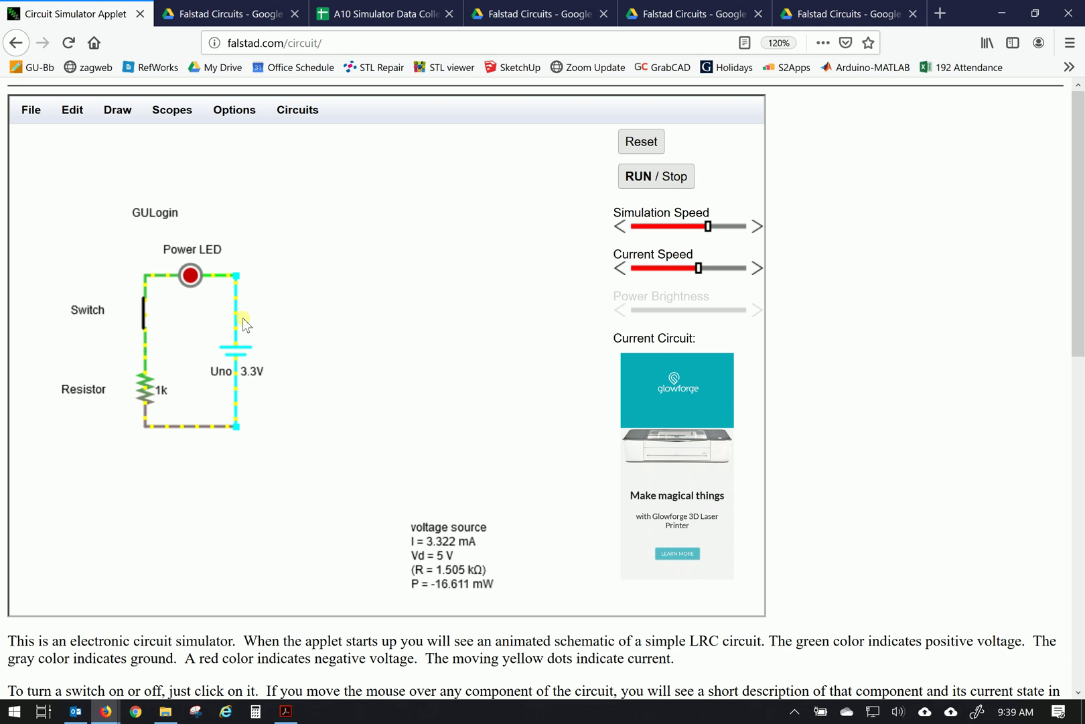
# Set the voltage source to 3.3 V.
pyautogui.rightClick(237, 357)
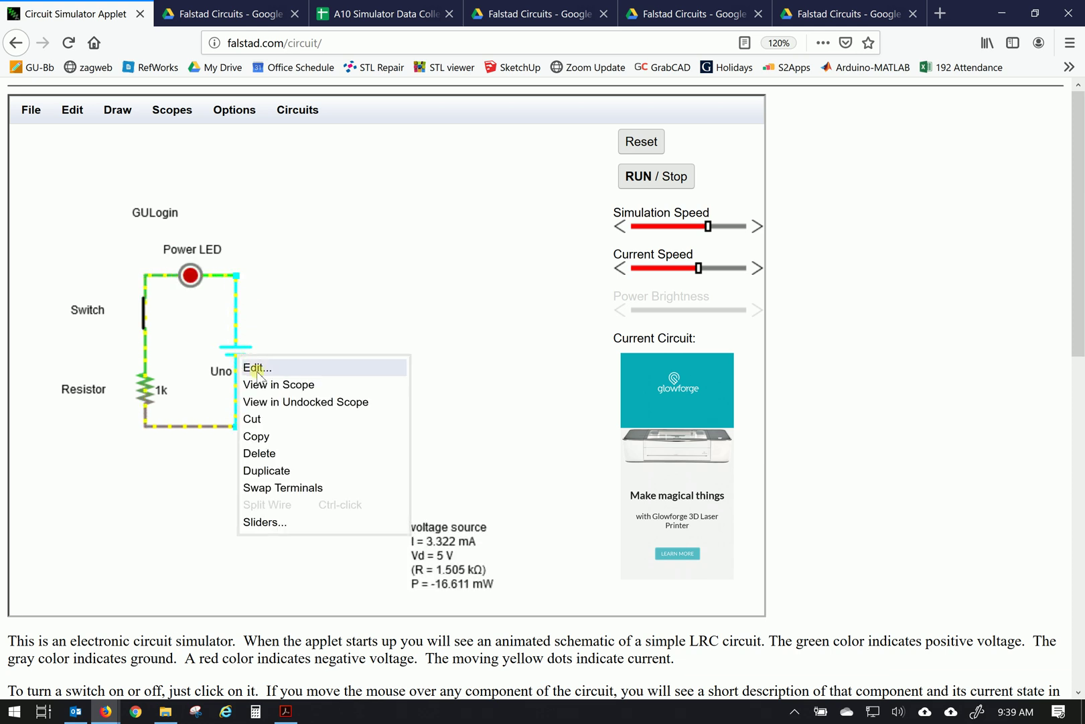
pyautogui.click(290, 366)
pyautogui.doubleClick(324, 302)
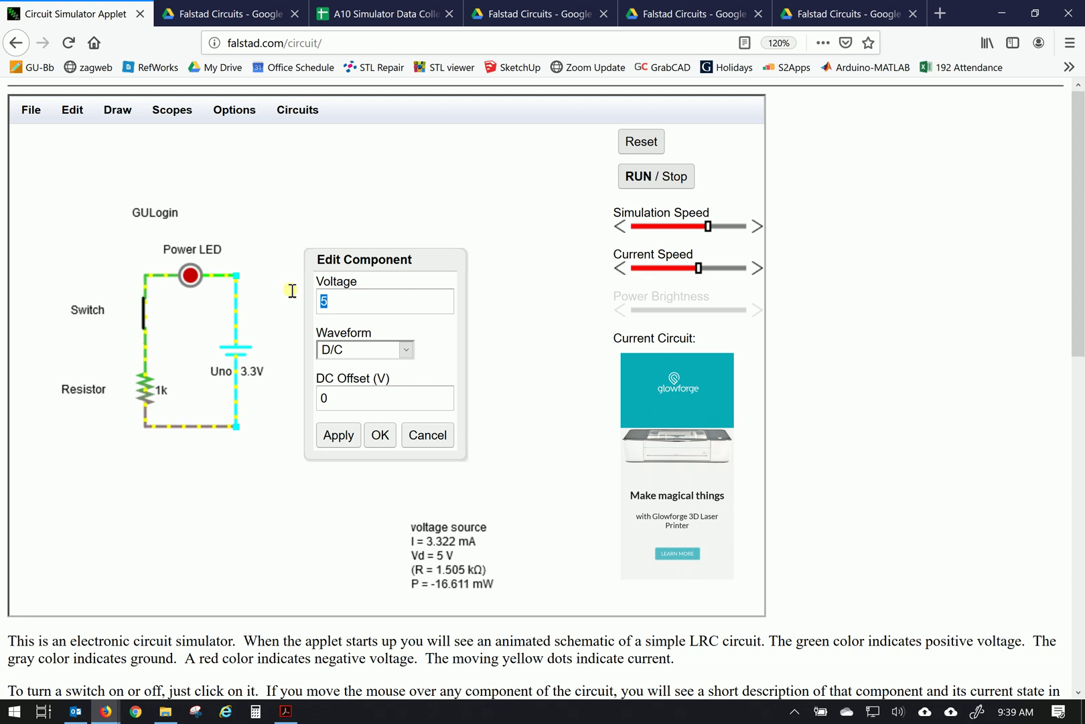
pyautogui.write('3.3')
pyautogui.click(379, 435)
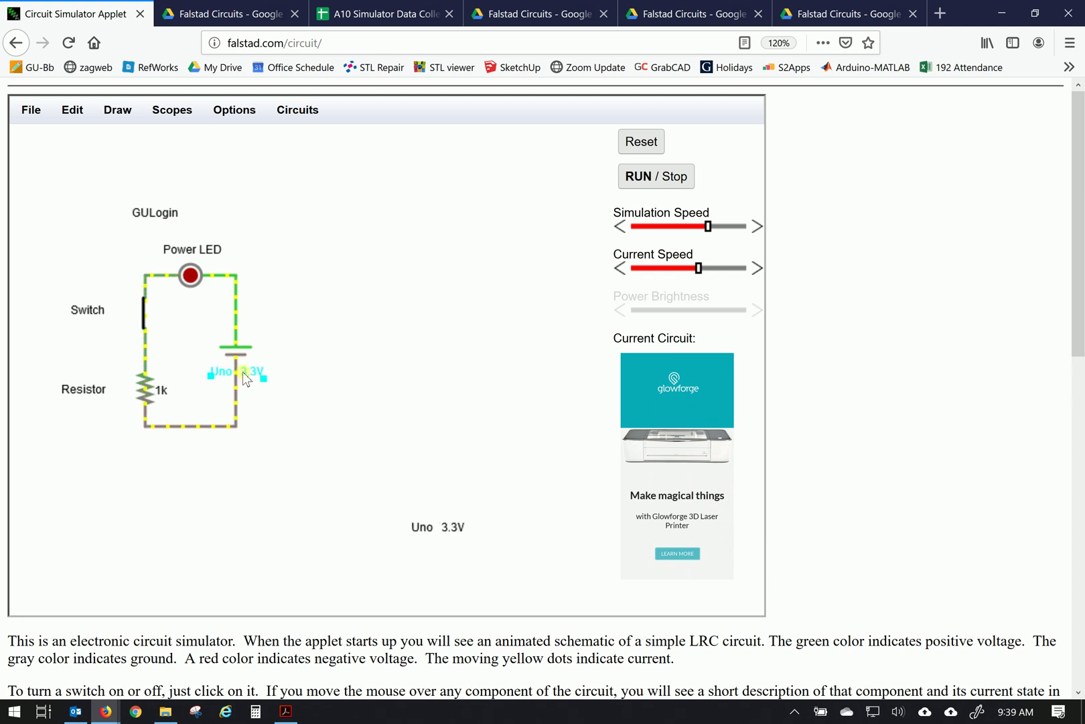
# Set the resistor to 980 Ω and recheck the source settings, leaving them unchanged.
pyautogui.rightClick(149, 394)
pyautogui.click(180, 406)
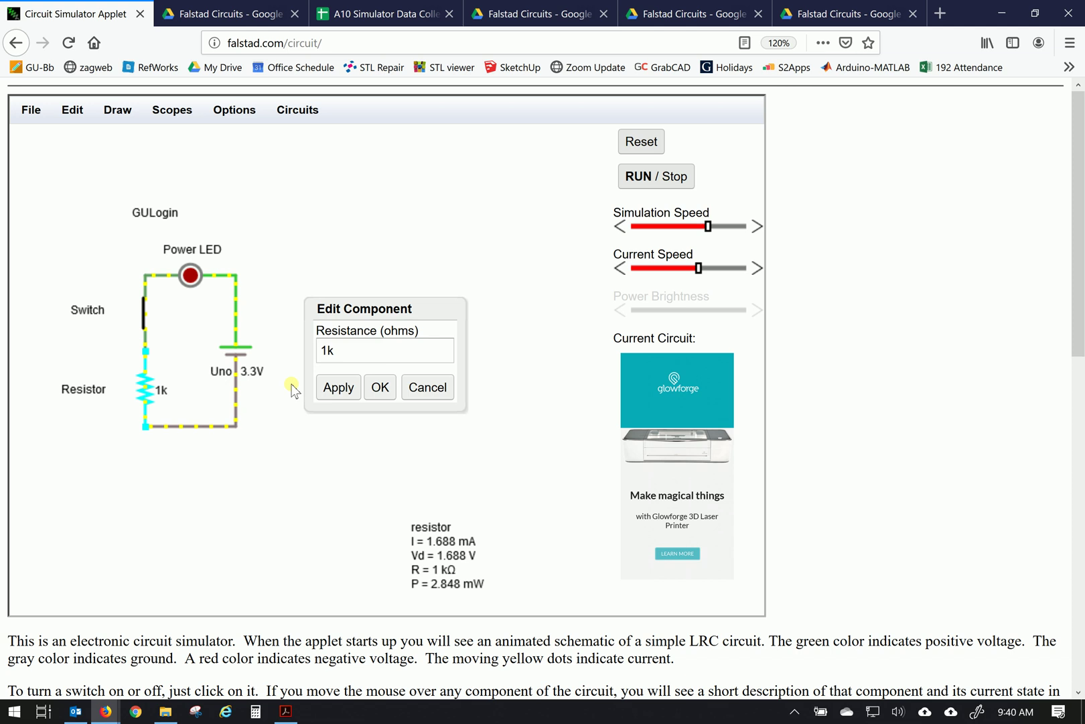
pyautogui.moveTo(339, 356); pyautogui.dragTo(291, 344)
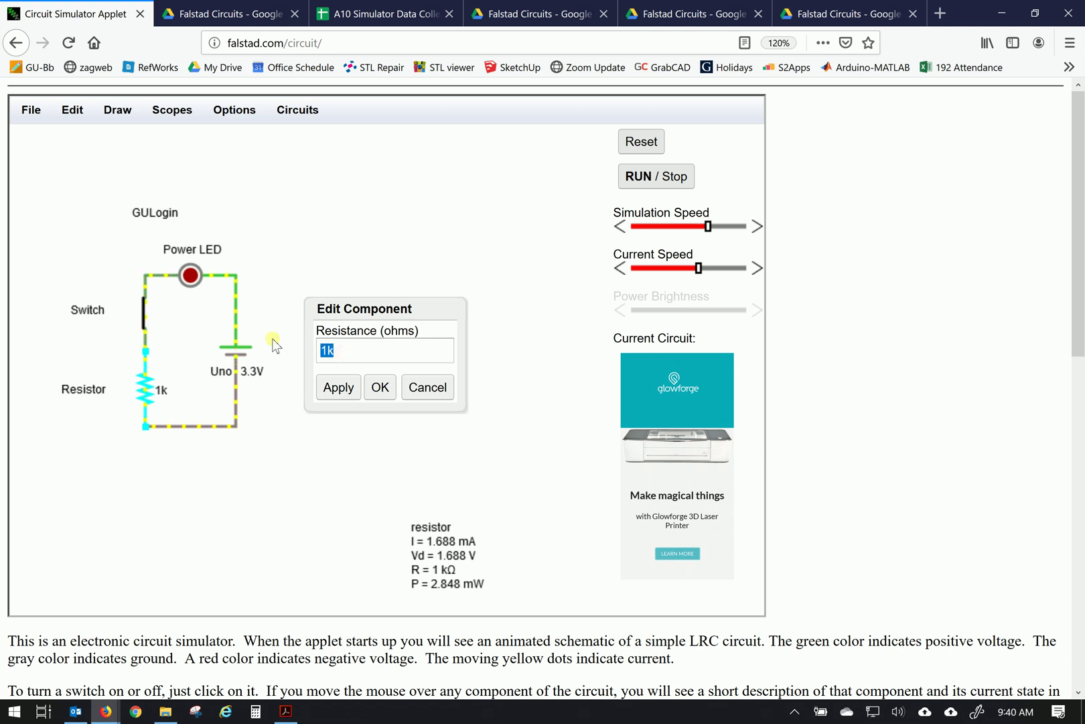
pyautogui.write('0')
pyautogui.click(380, 388)
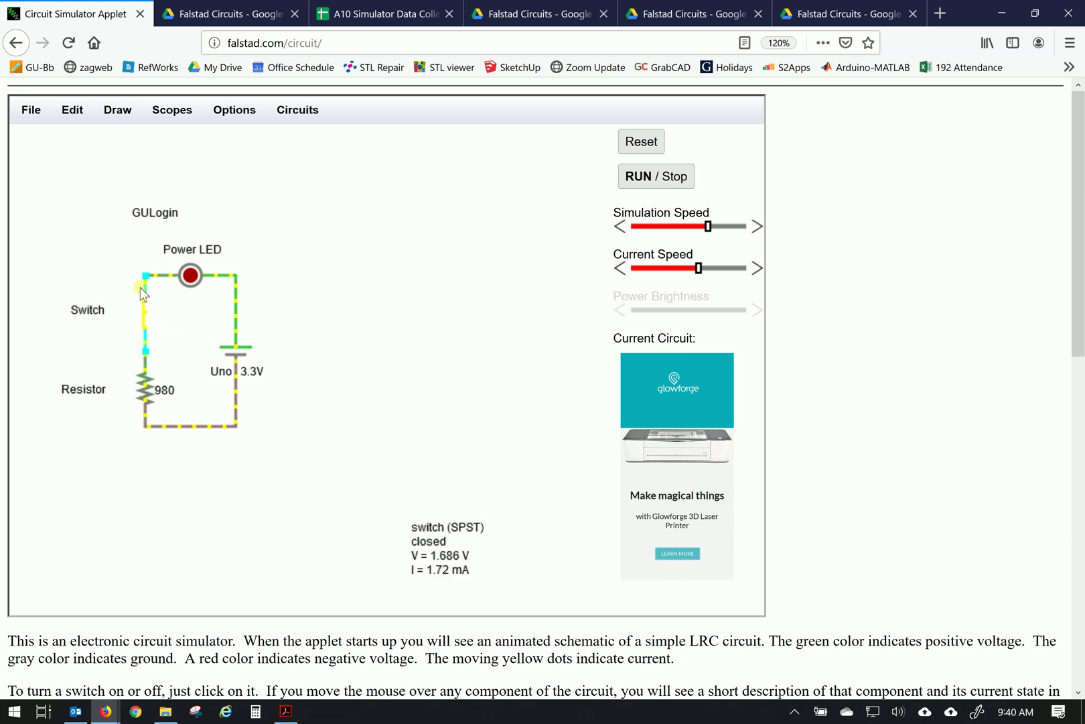
pyautogui.doubleClick(235, 349)
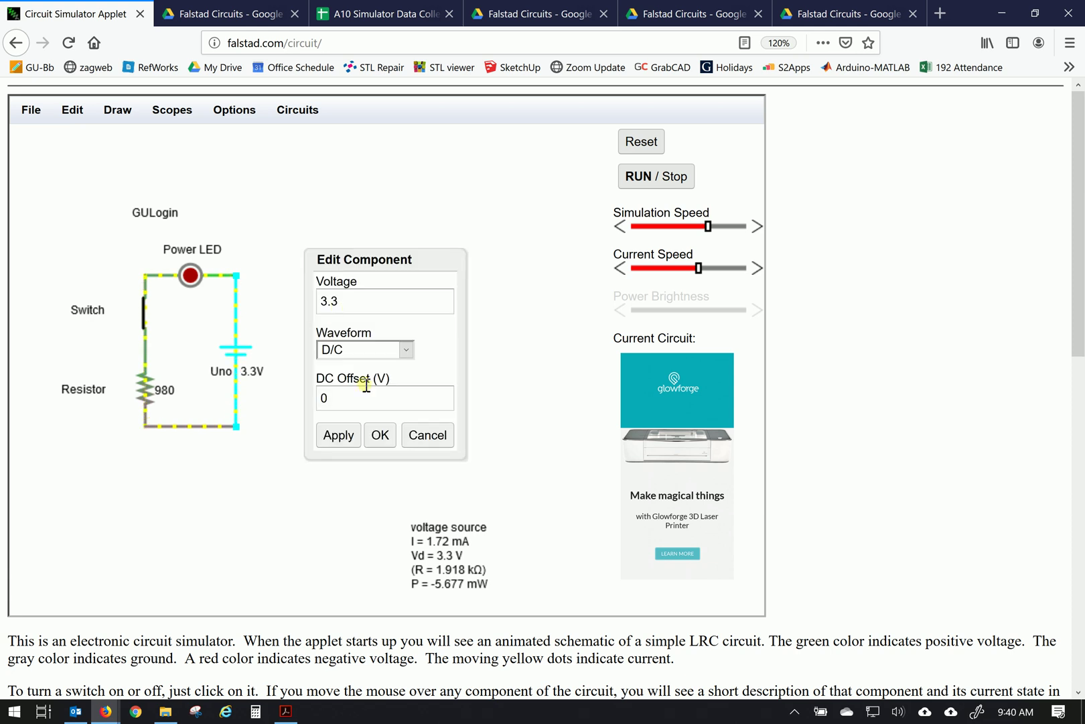
pyautogui.click(379, 436)
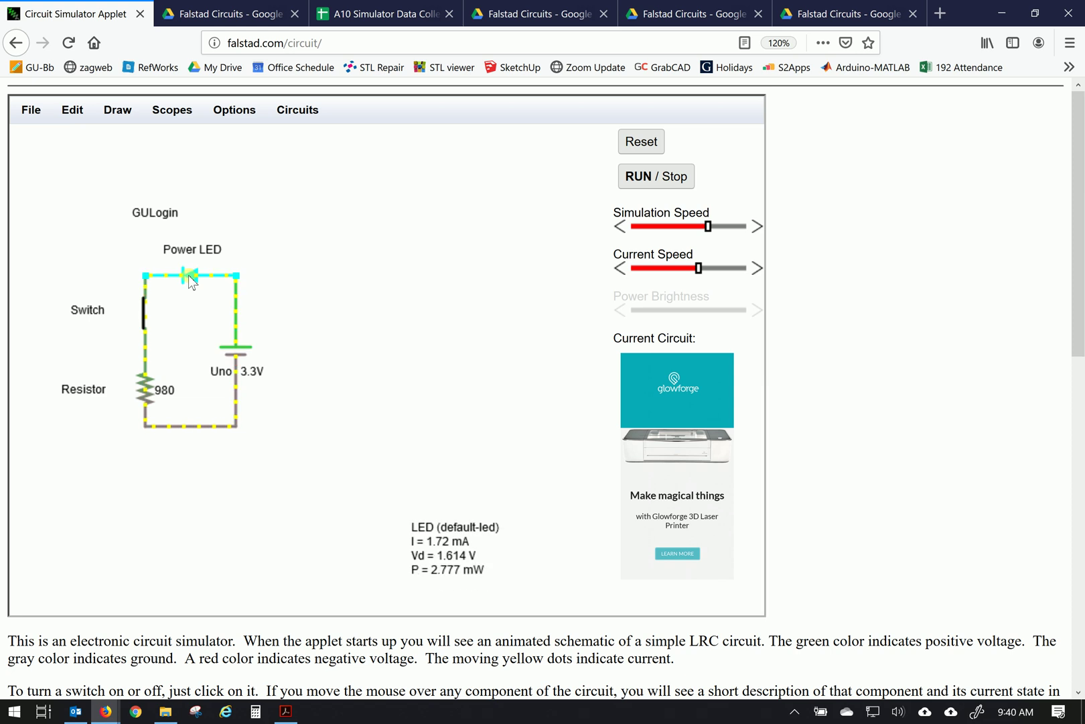
# After browsing the menus, use Center Circuit to centre the labelled LED schematic.
pyautogui.moveTo(148, 400)
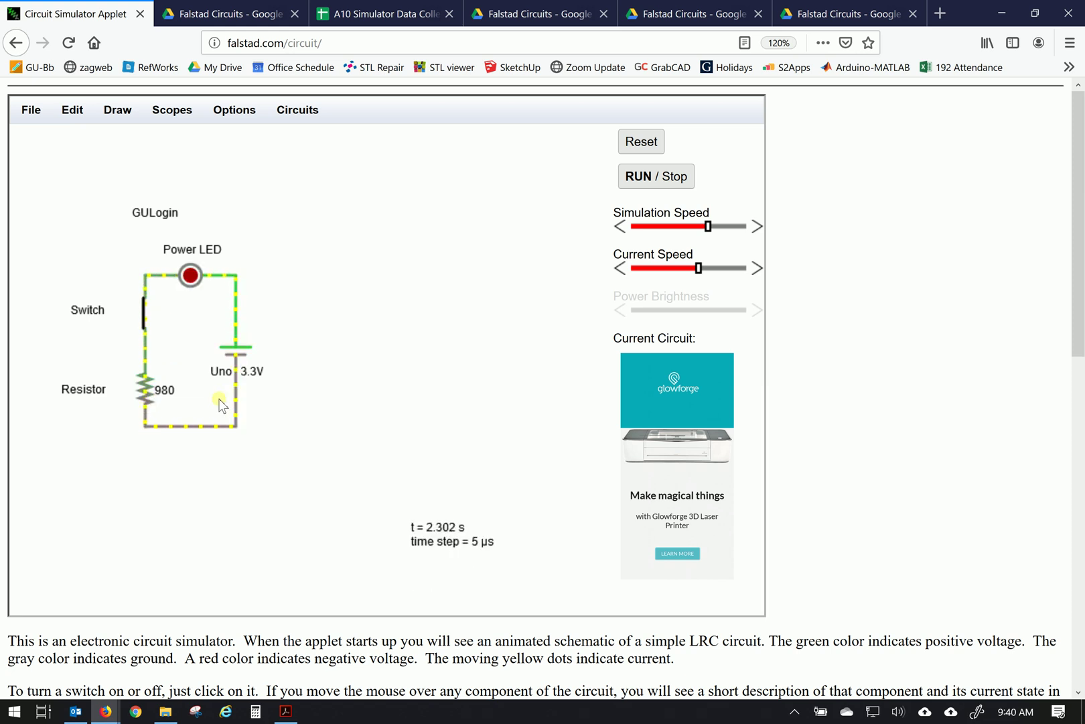
pyautogui.moveTo(233, 287)
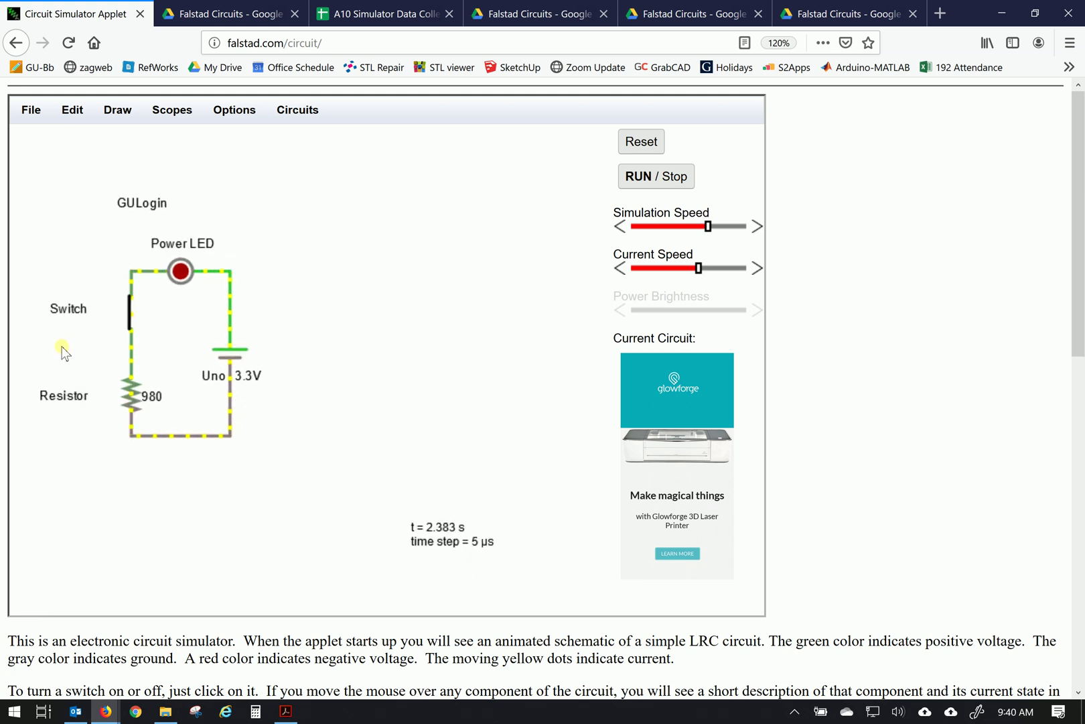
pyautogui.scroll(2, 61, 345)
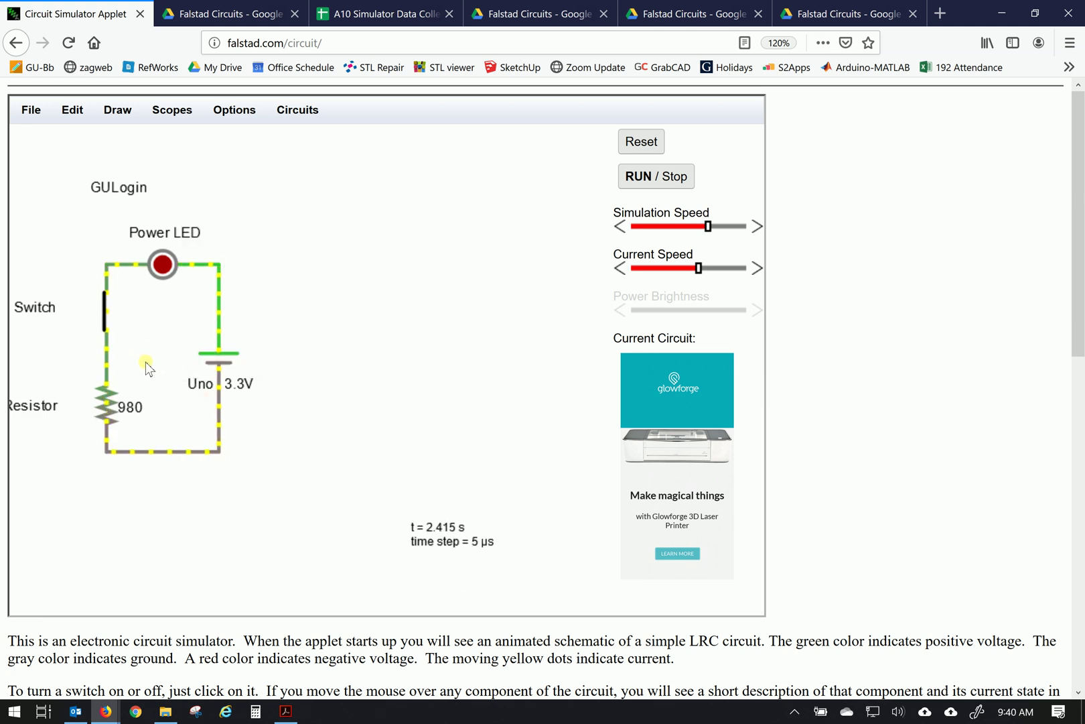
pyautogui.scroll(-2, 141, 354)
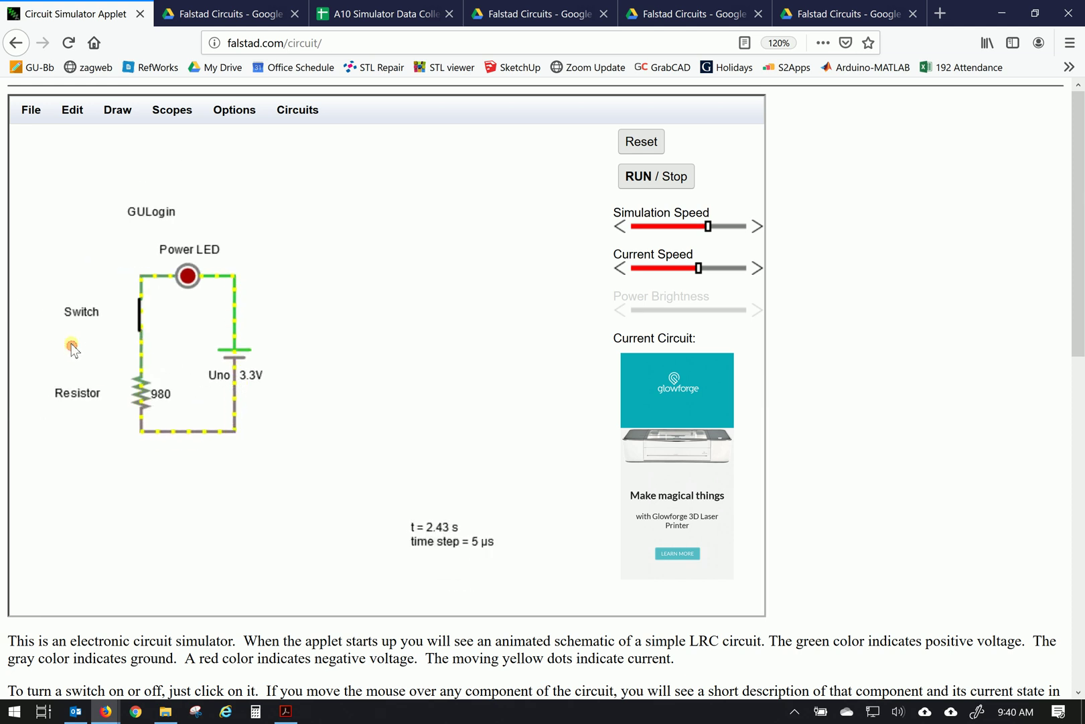
pyautogui.rightClick(40, 344)
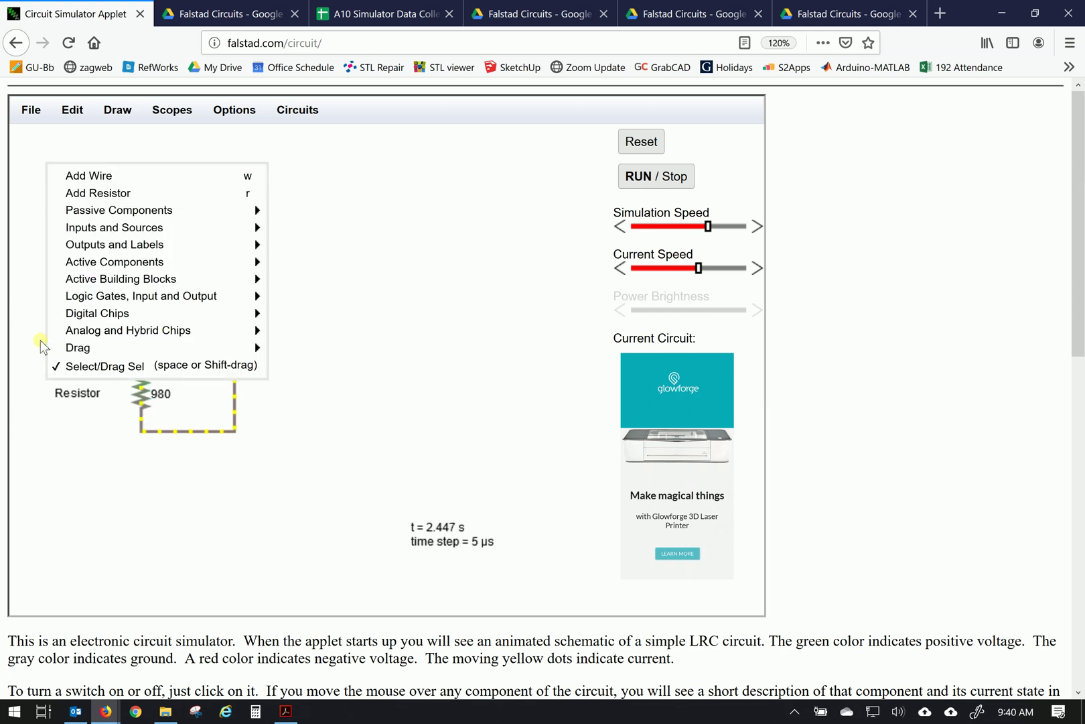
pyautogui.click(35, 306)
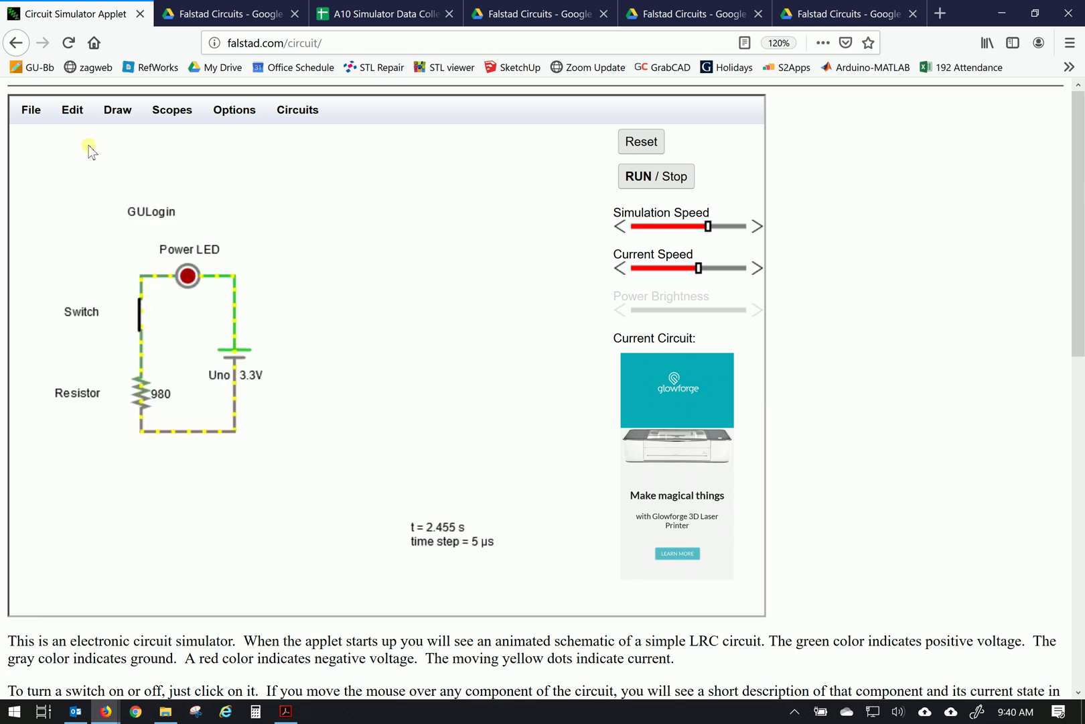
pyautogui.click(118, 110)
pyautogui.click(172, 110)
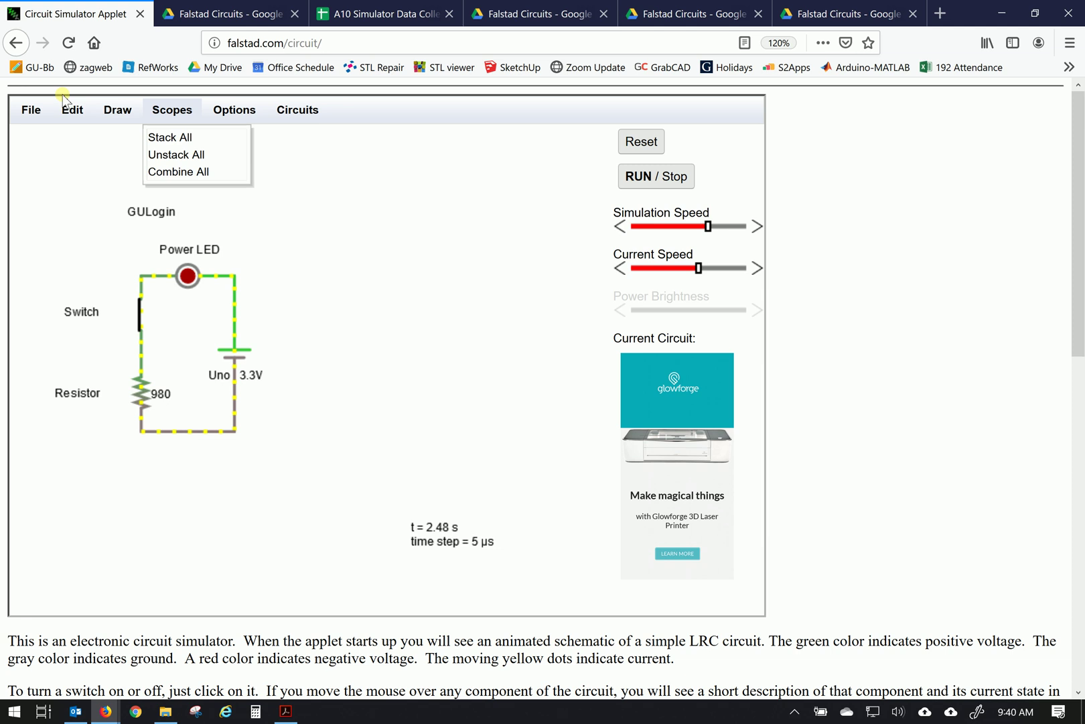
pyautogui.moveTo(72, 109)
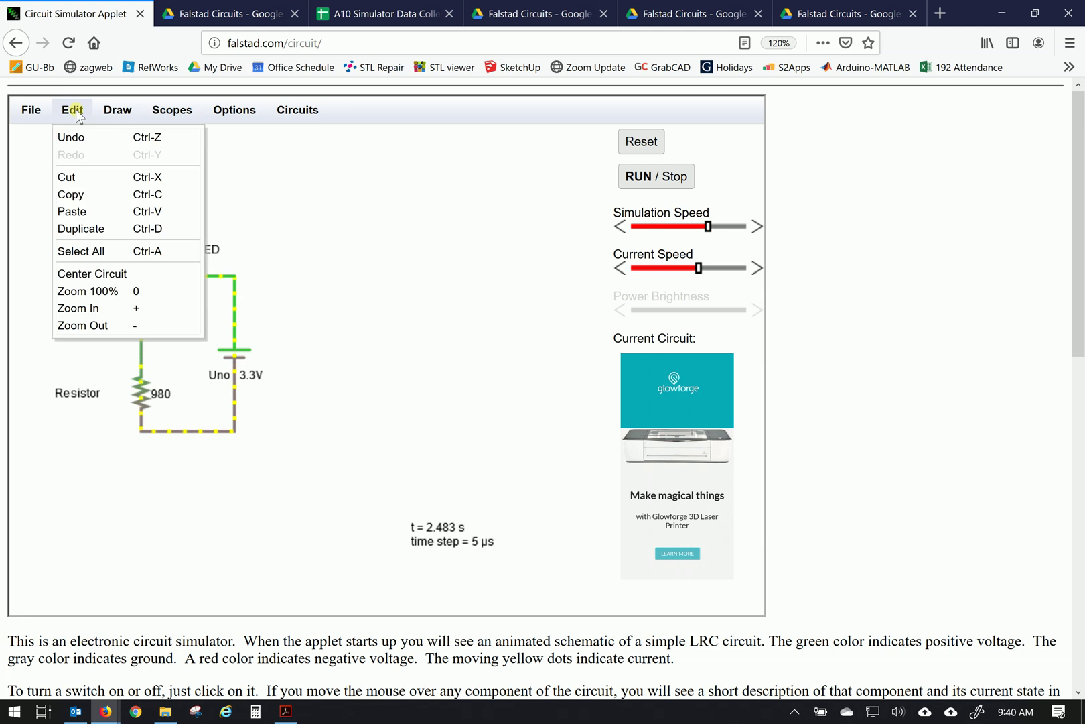
pyautogui.click(81, 275)
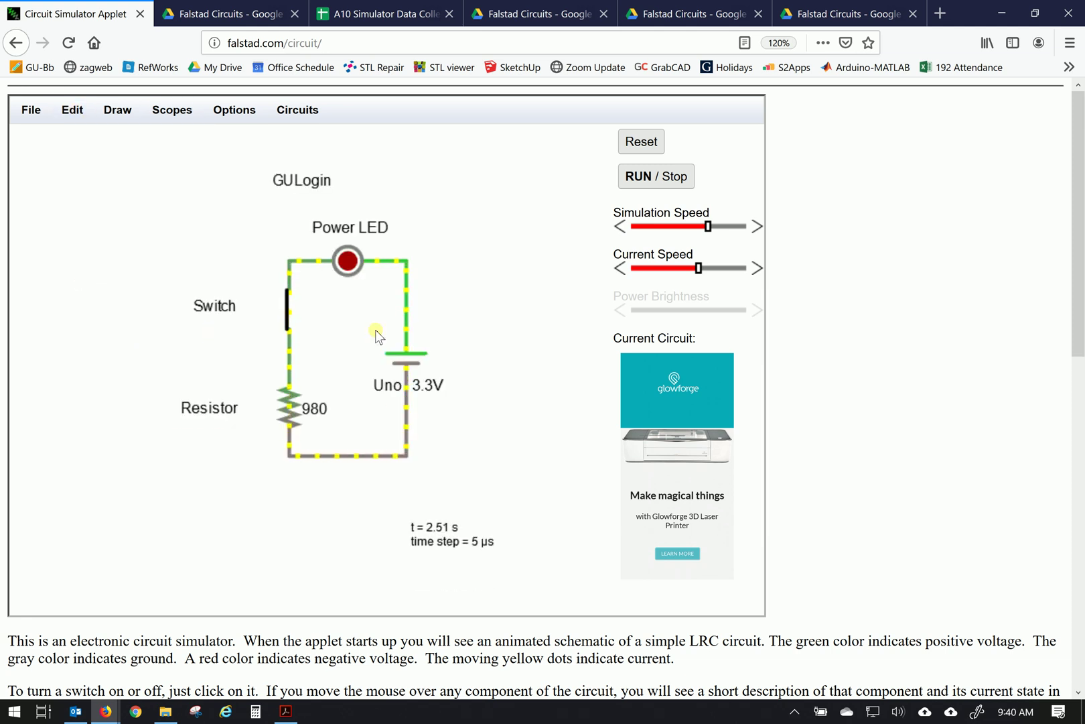
pyautogui.moveTo(406, 359)
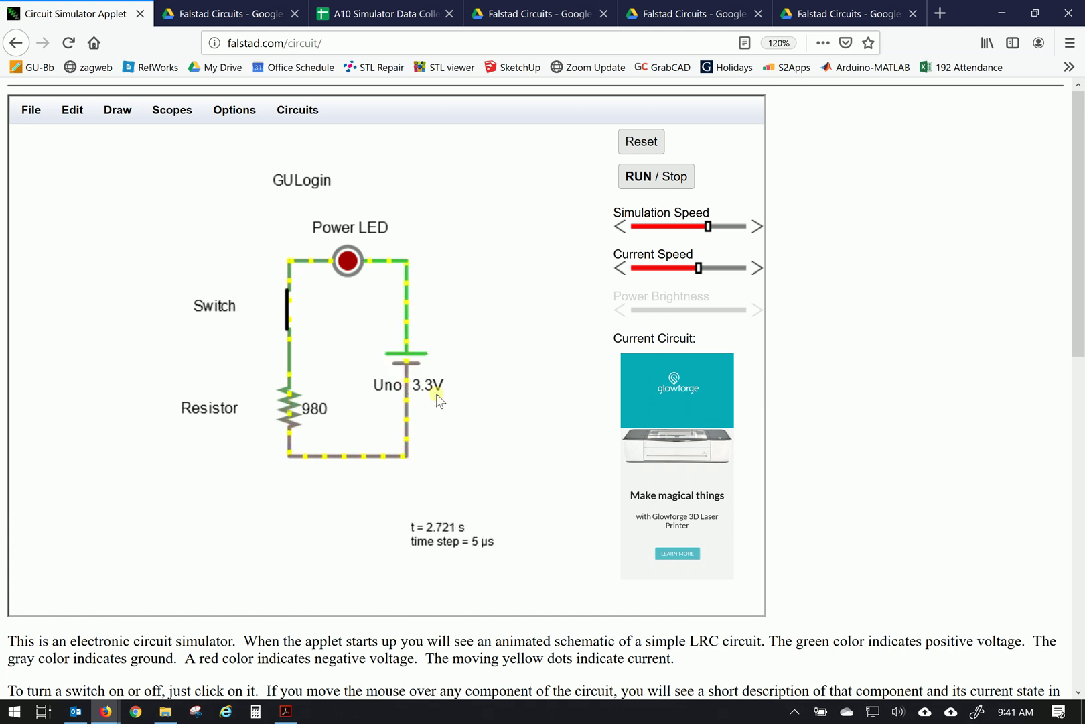
pyautogui.click(240, 13)
pyautogui.click(396, 14)
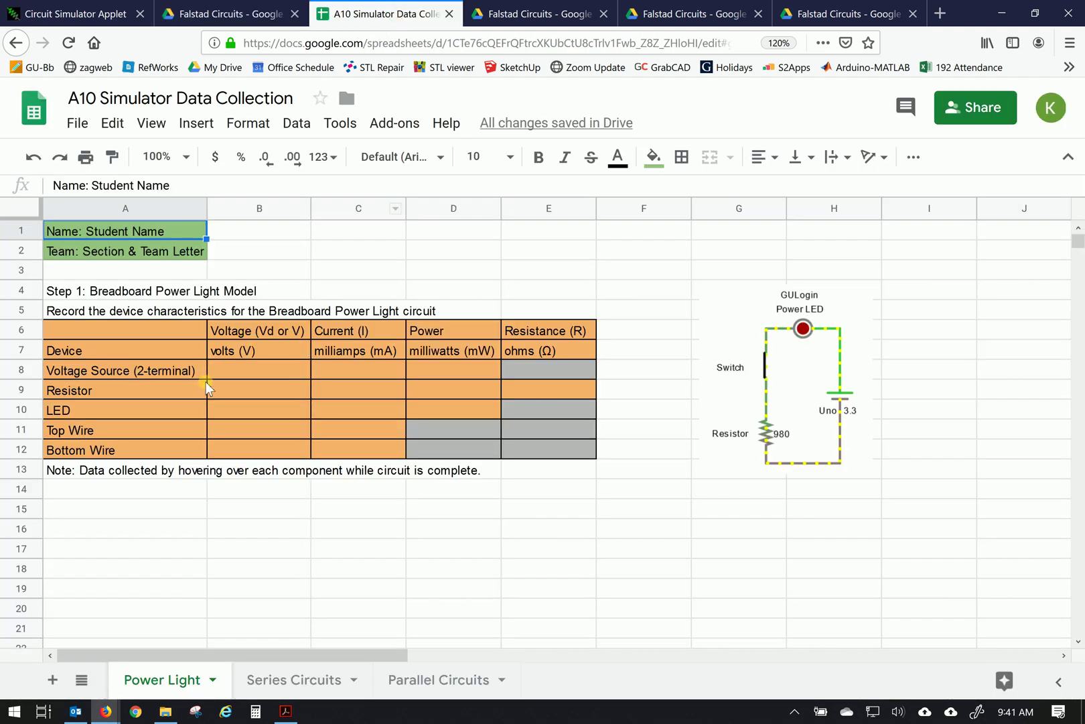
pyautogui.click(239, 387)
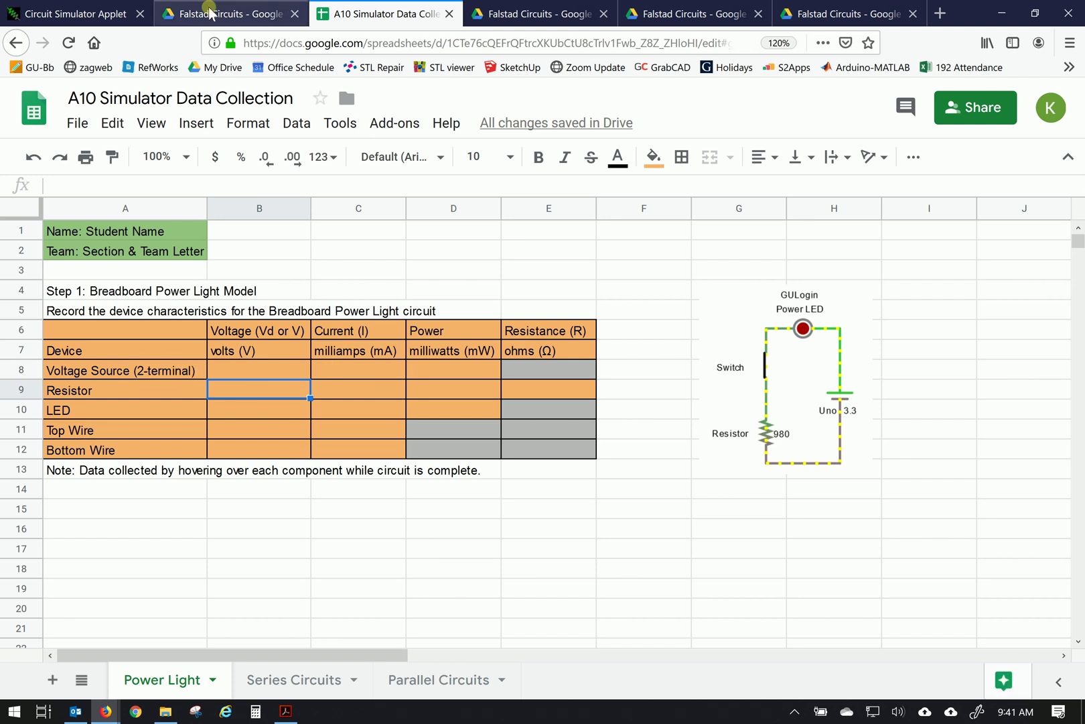
pyautogui.click(50, 12)
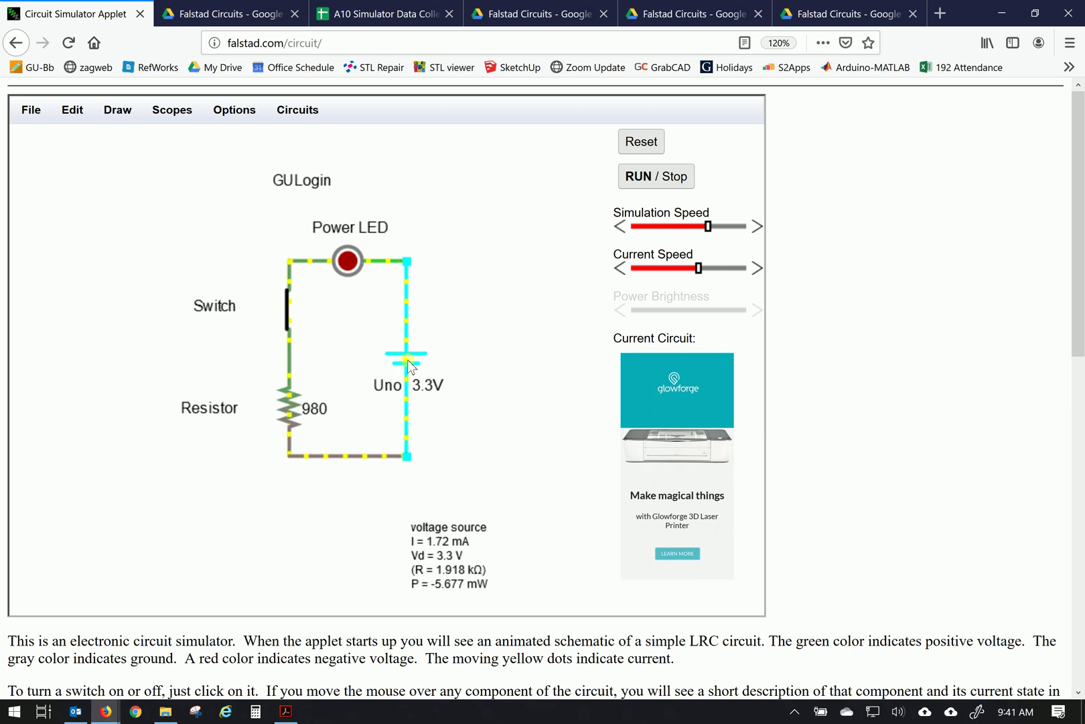
# Record the voltage source's voltage, 1.72 mA current and -5.677 mW power in row 8.
pyautogui.click(394, 15)
pyautogui.click(269, 371)
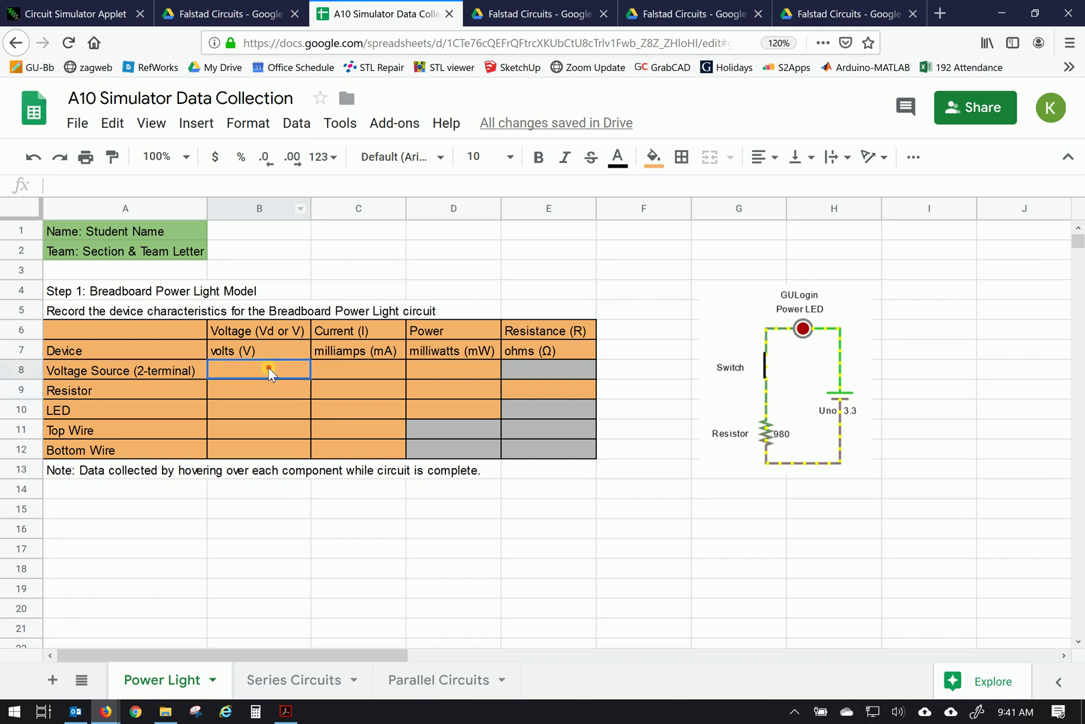
pyautogui.write('3.3')
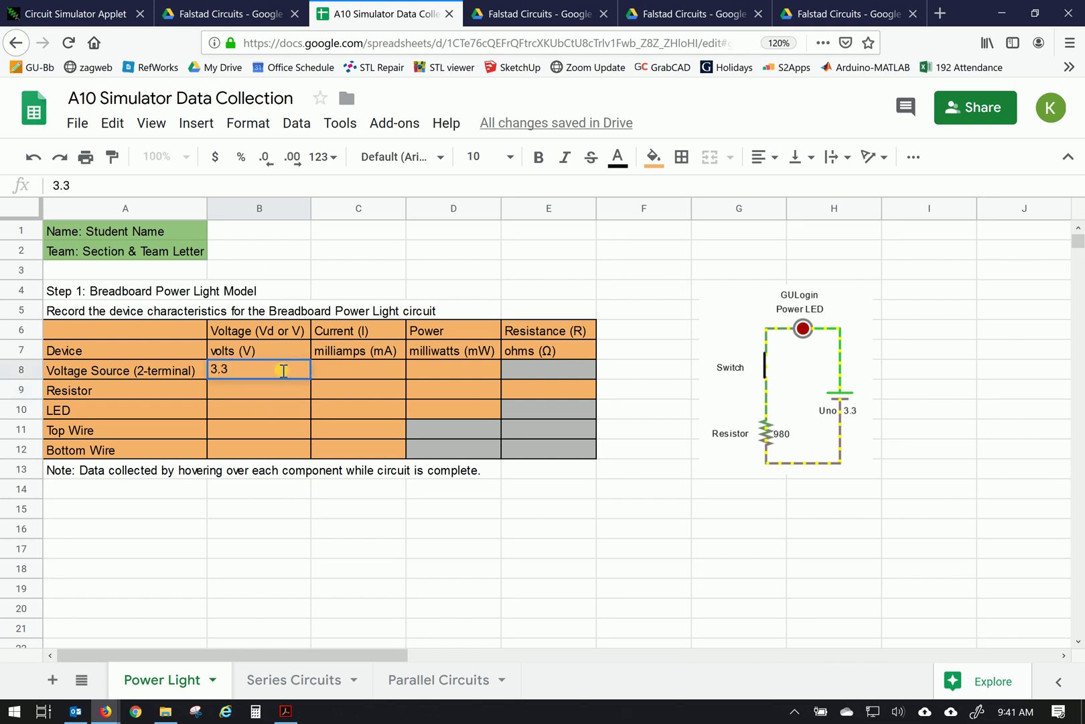
pyautogui.press('Tab')
pyautogui.write('1.72')
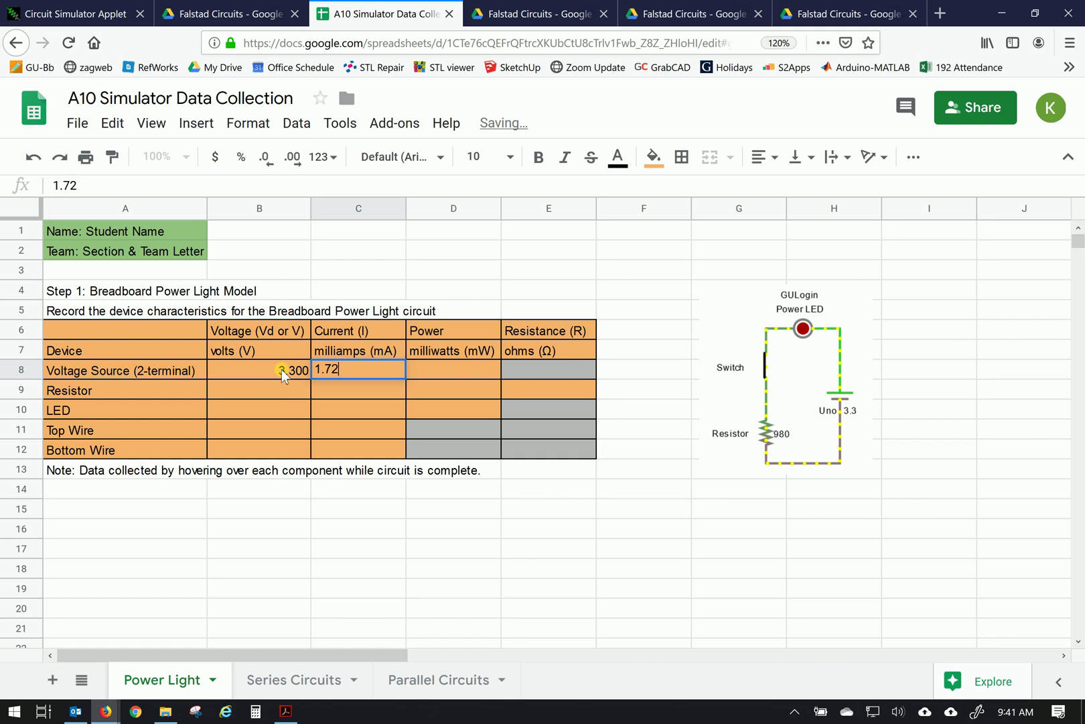
pyautogui.press('Tab')
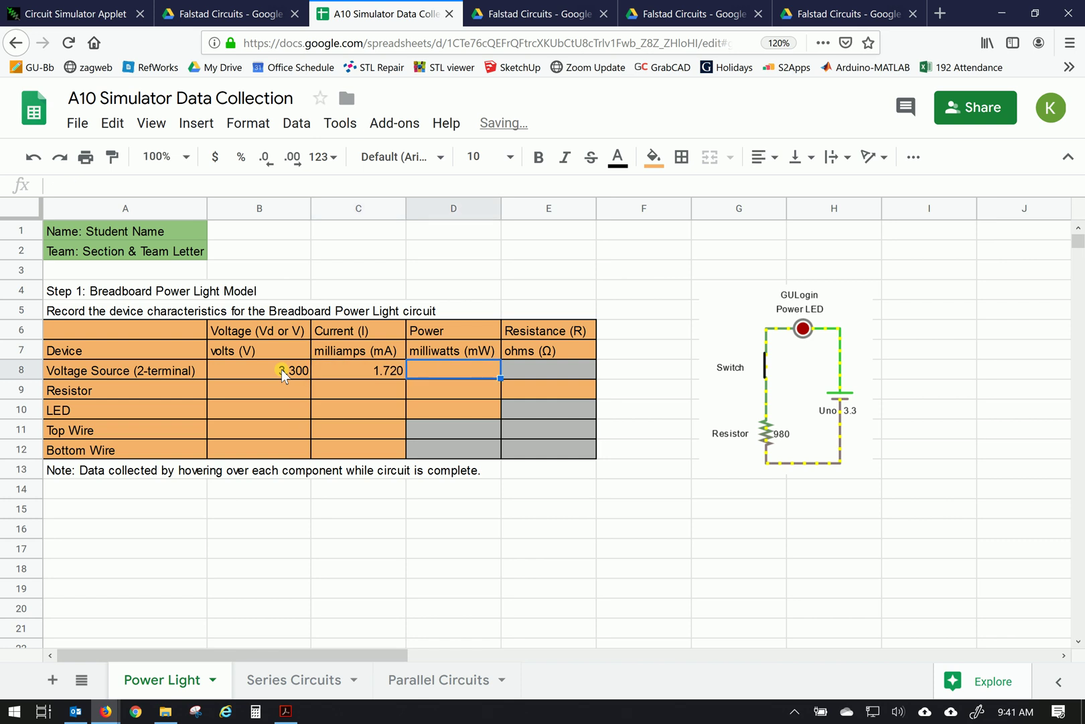
pyautogui.write('-5.677')
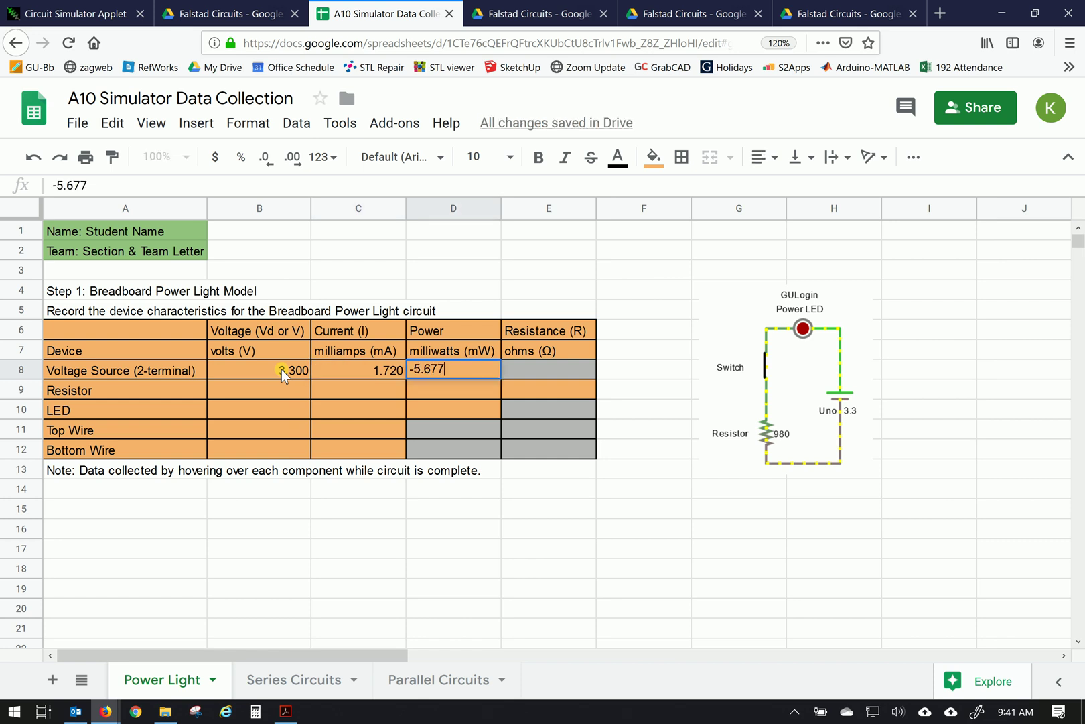
pyautogui.press('Tab')
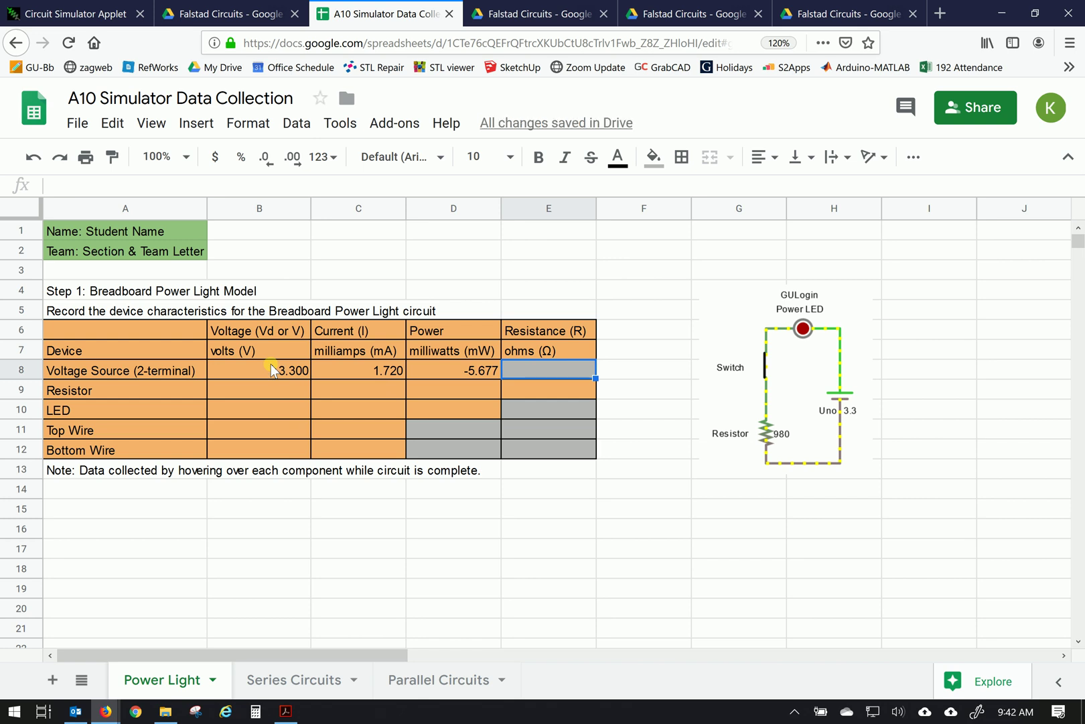
# Check the simulator, then enter the 1918 Ω resistance in E8.
pyautogui.click(126, 14)
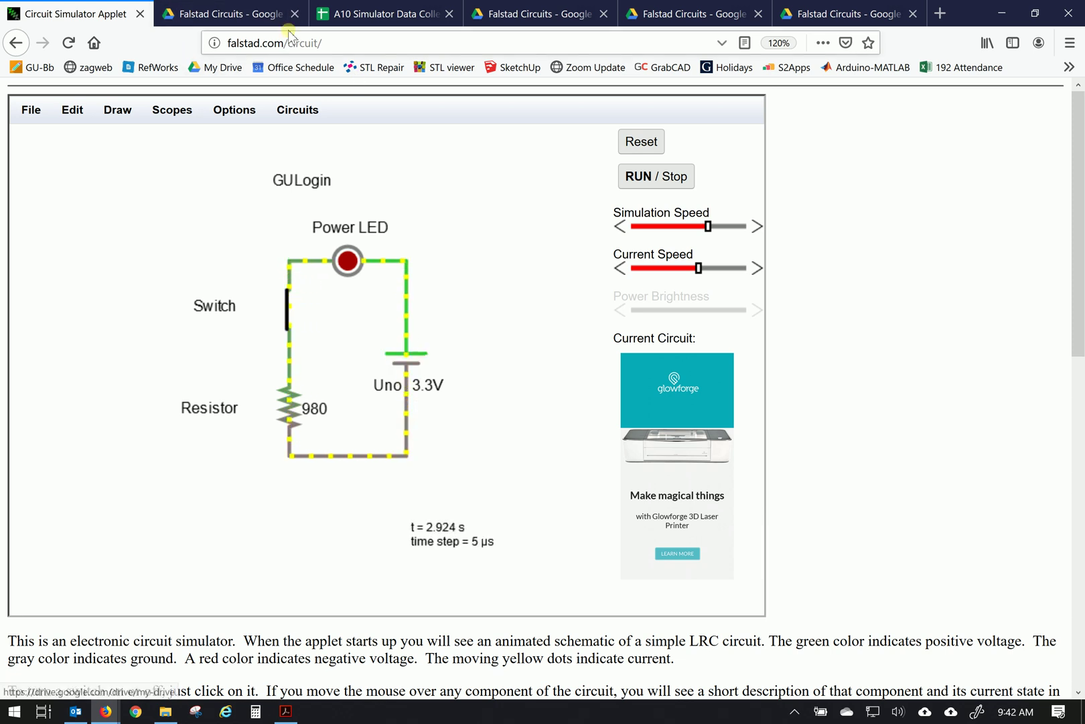
pyautogui.click(389, 14)
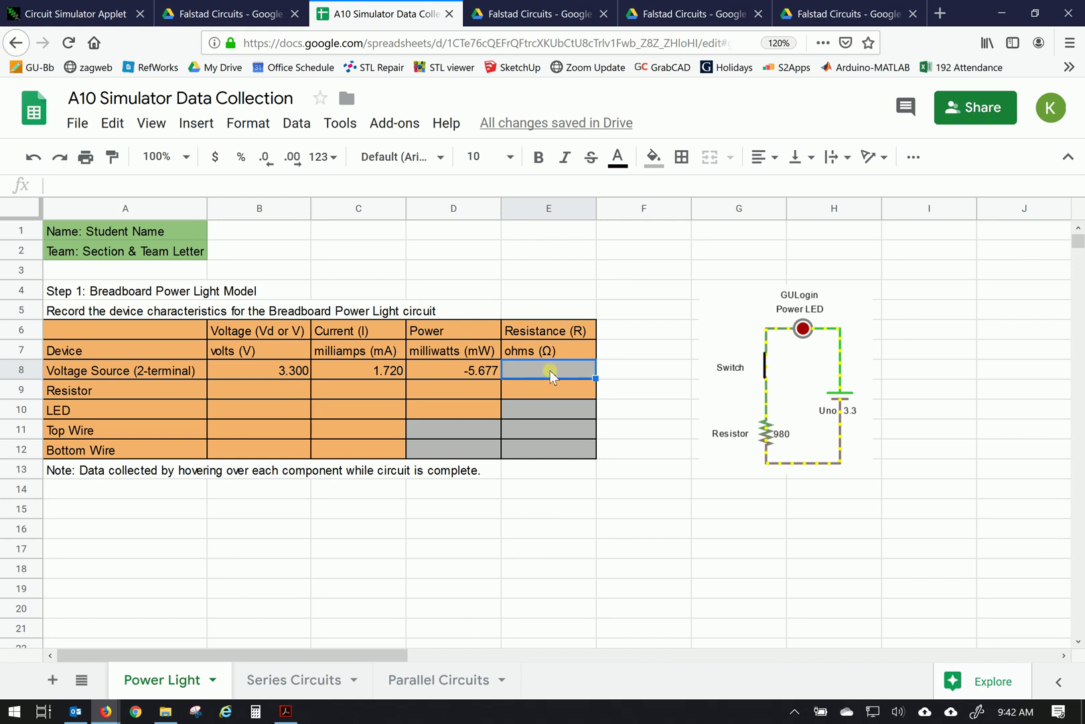
pyautogui.write('1918')
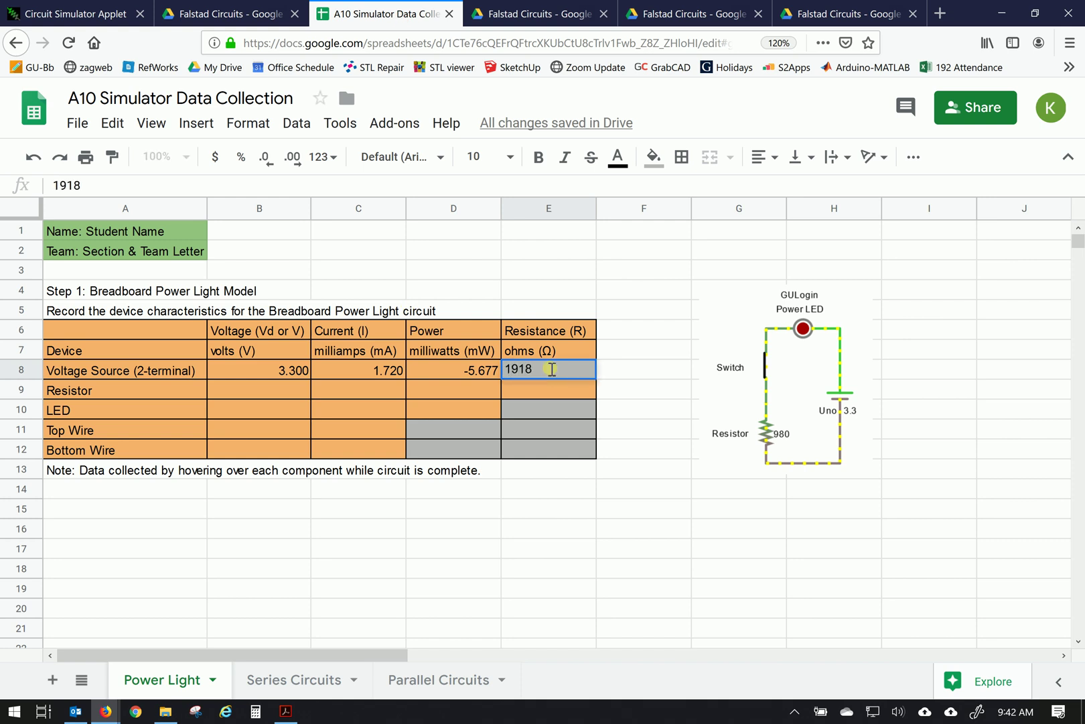
pyautogui.click(291, 387)
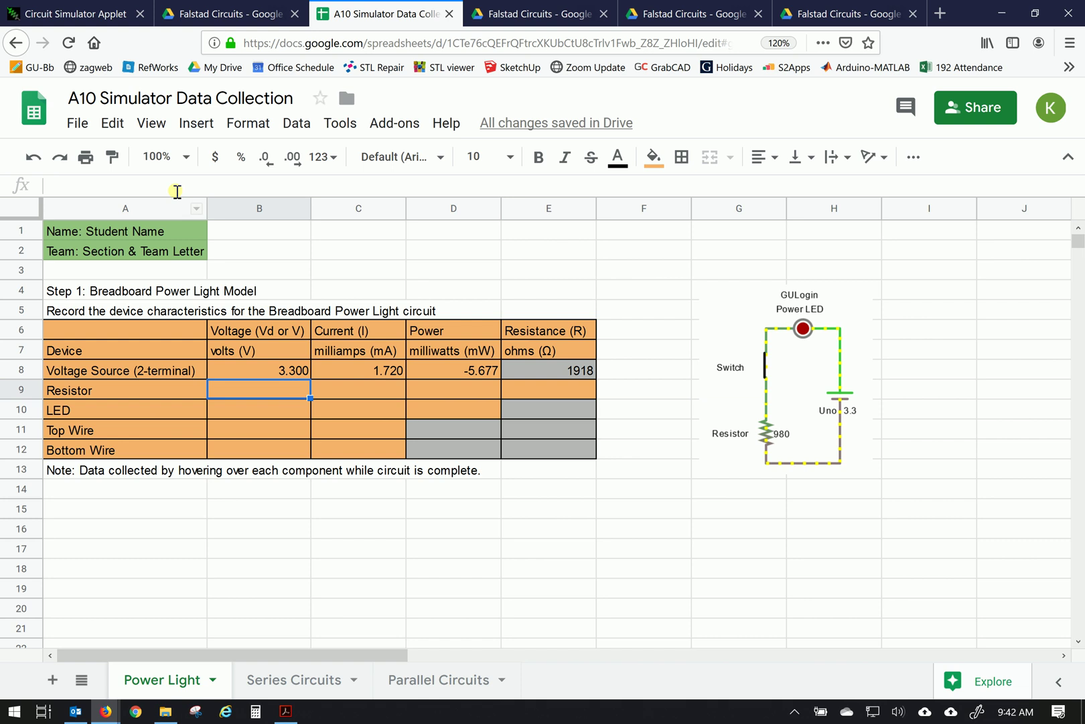
pyautogui.click(134, 15)
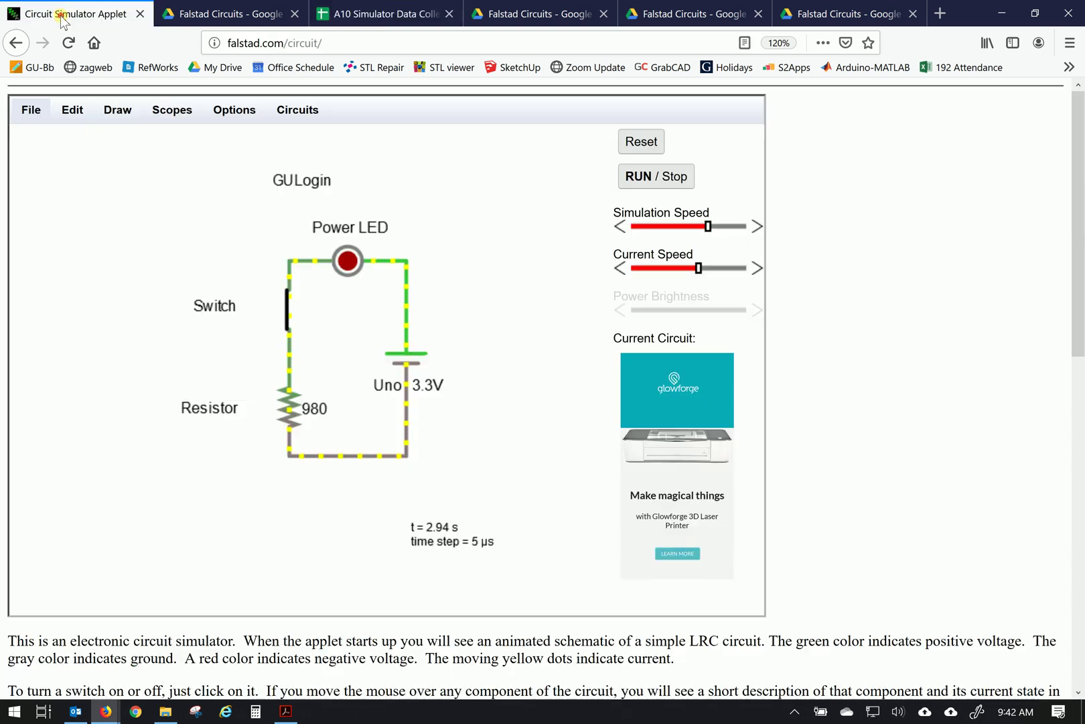
pyautogui.moveTo(294, 411)
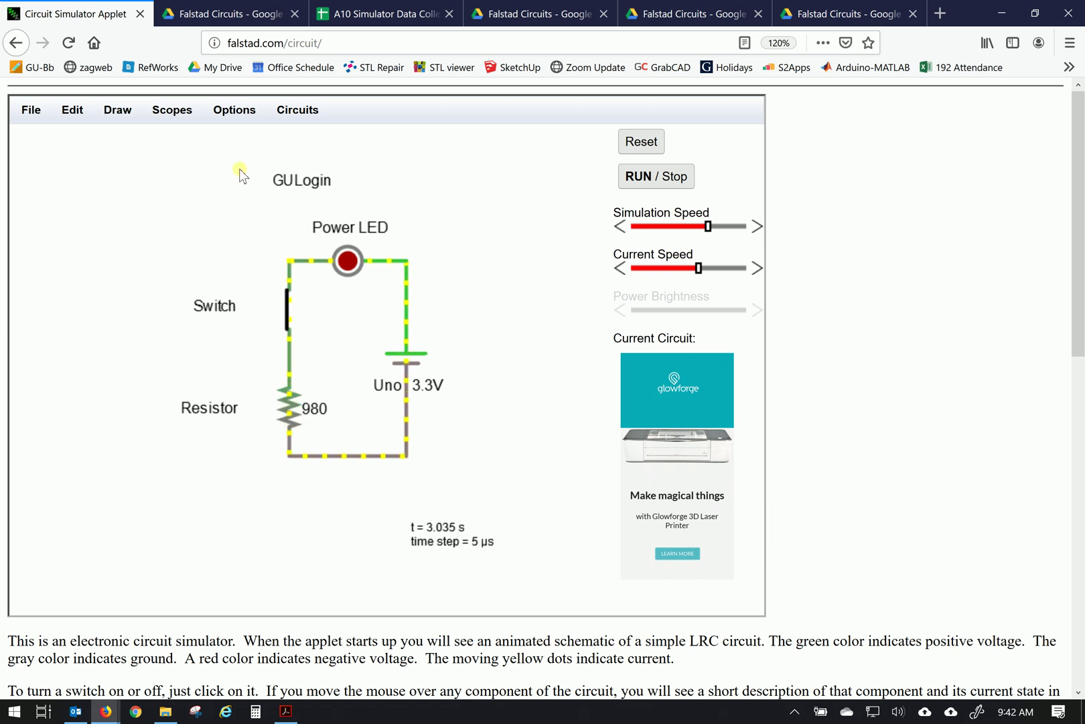
pyautogui.click(370, 17)
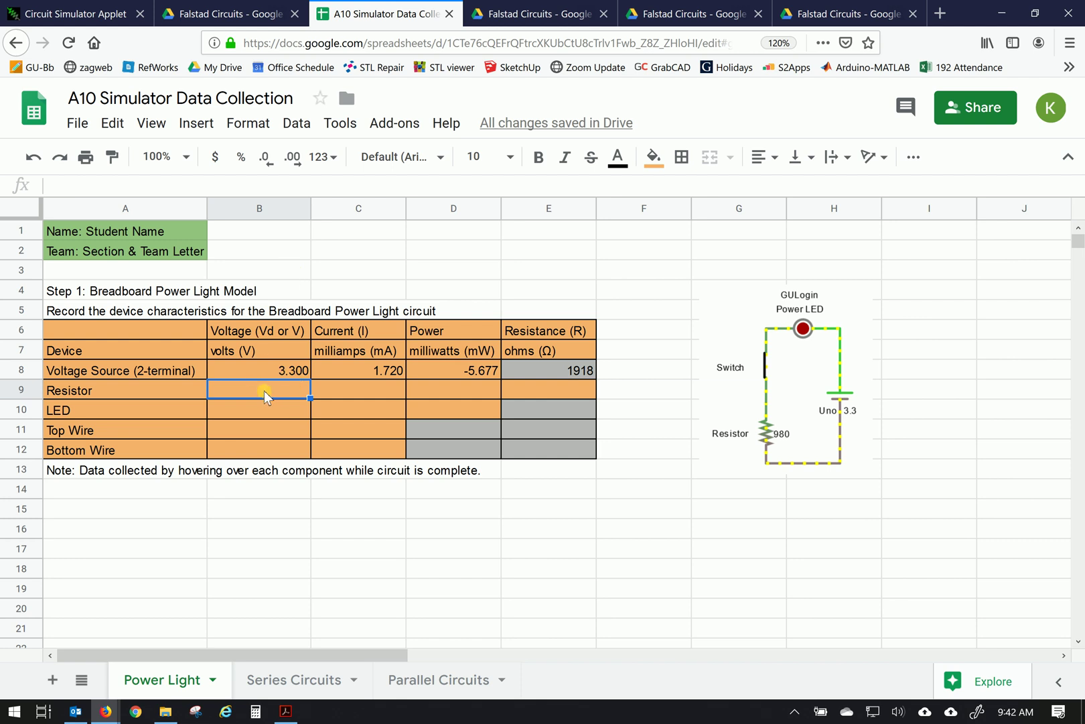
# Log the Resistor row as 1.686 V, 1.72 mA, 2.9 mW and 980 Ω.
pyautogui.write('1.686')
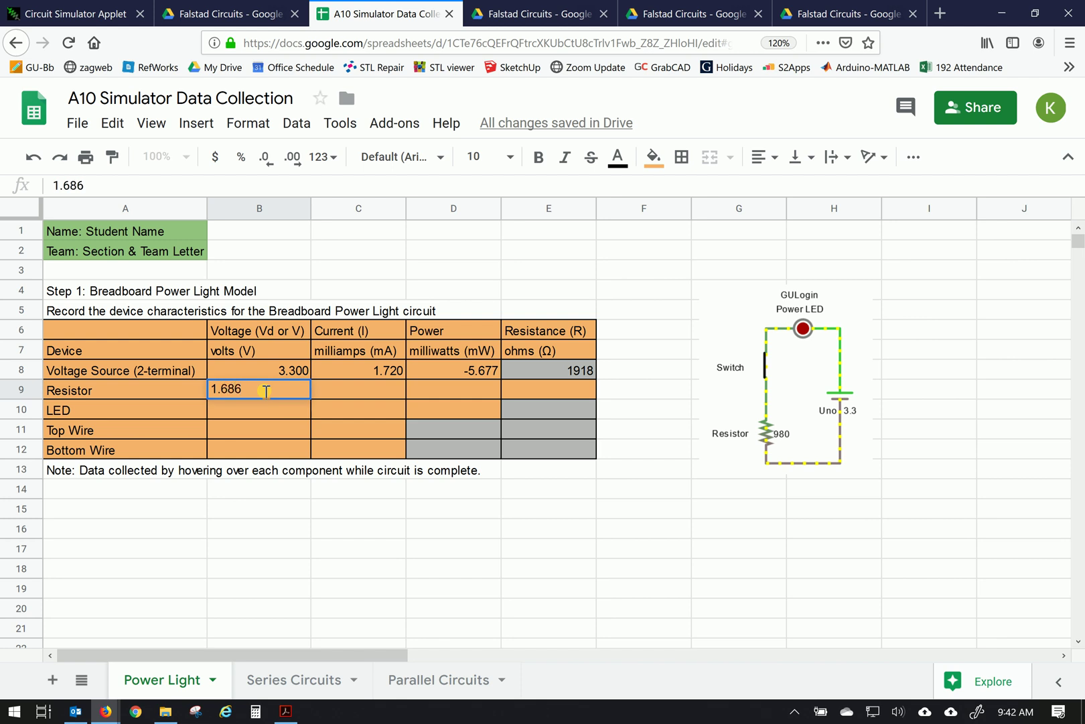
pyautogui.press('Tab')
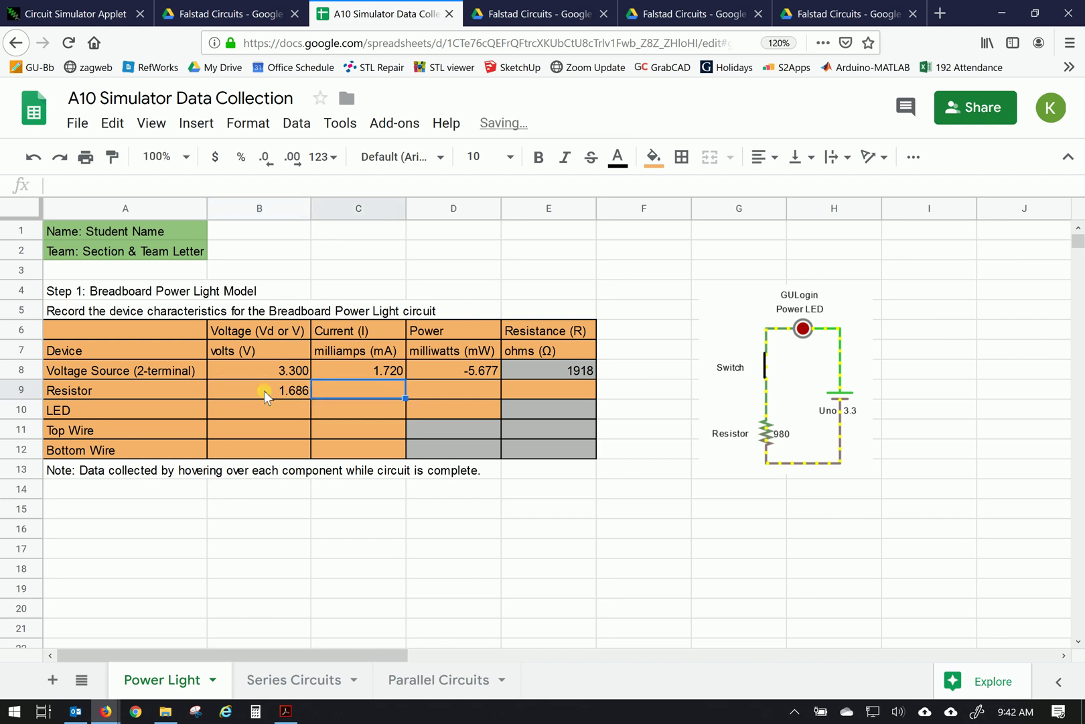
pyautogui.write('1.72')
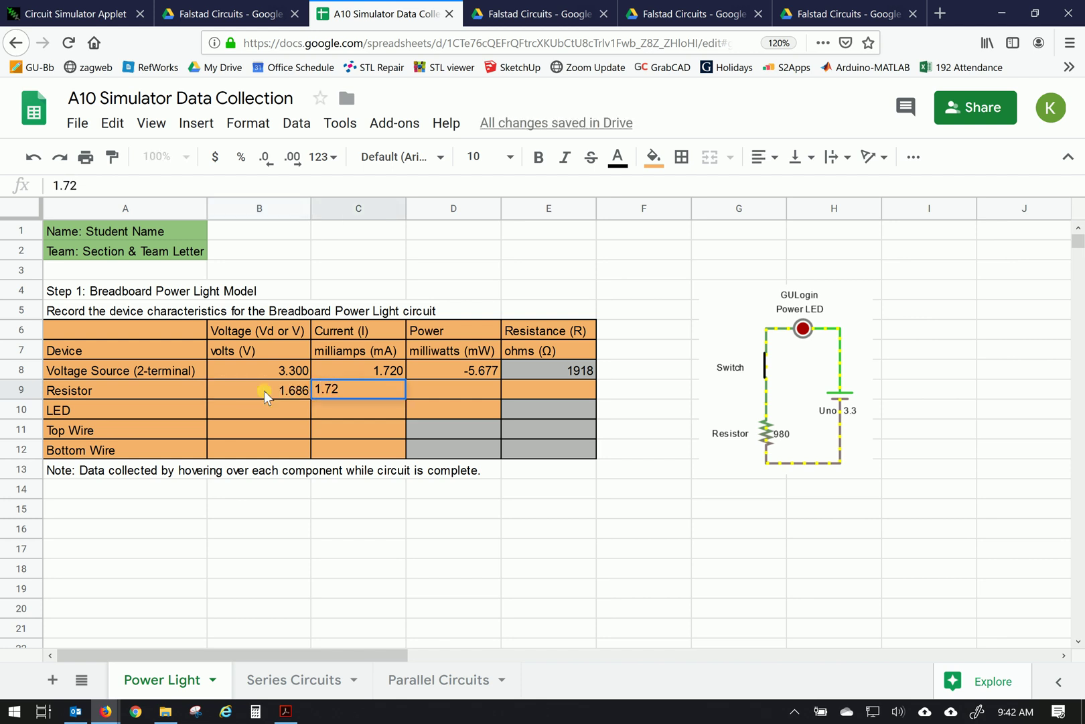
pyautogui.press('Tab')
pyautogui.write('2.9')
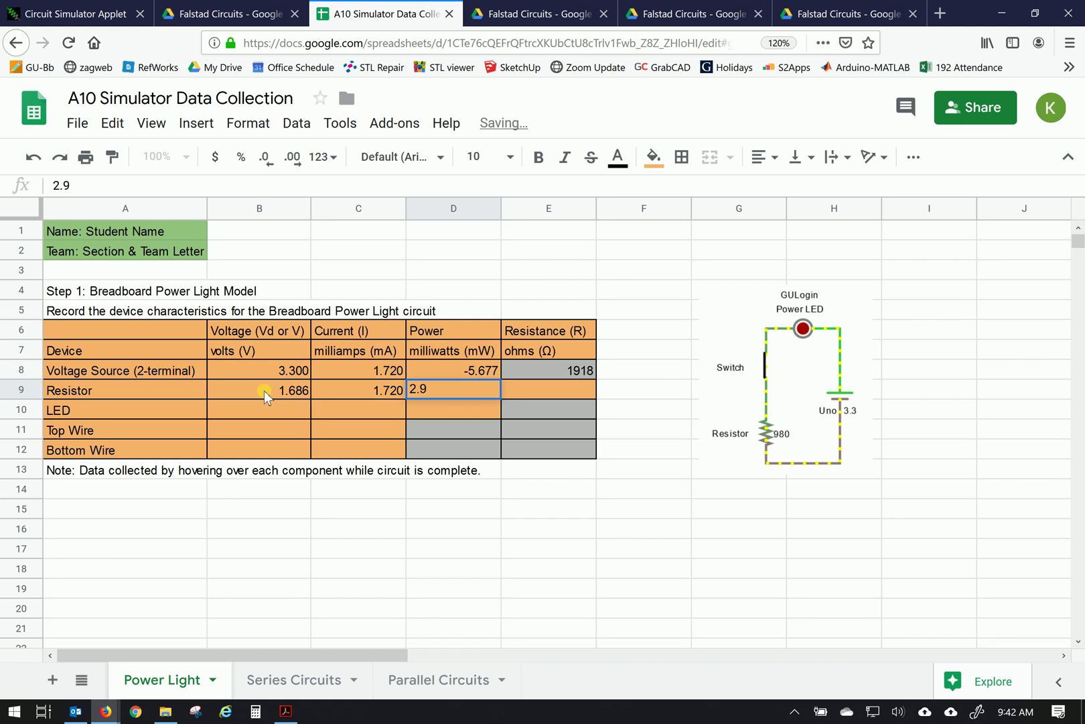
pyautogui.press('Tab')
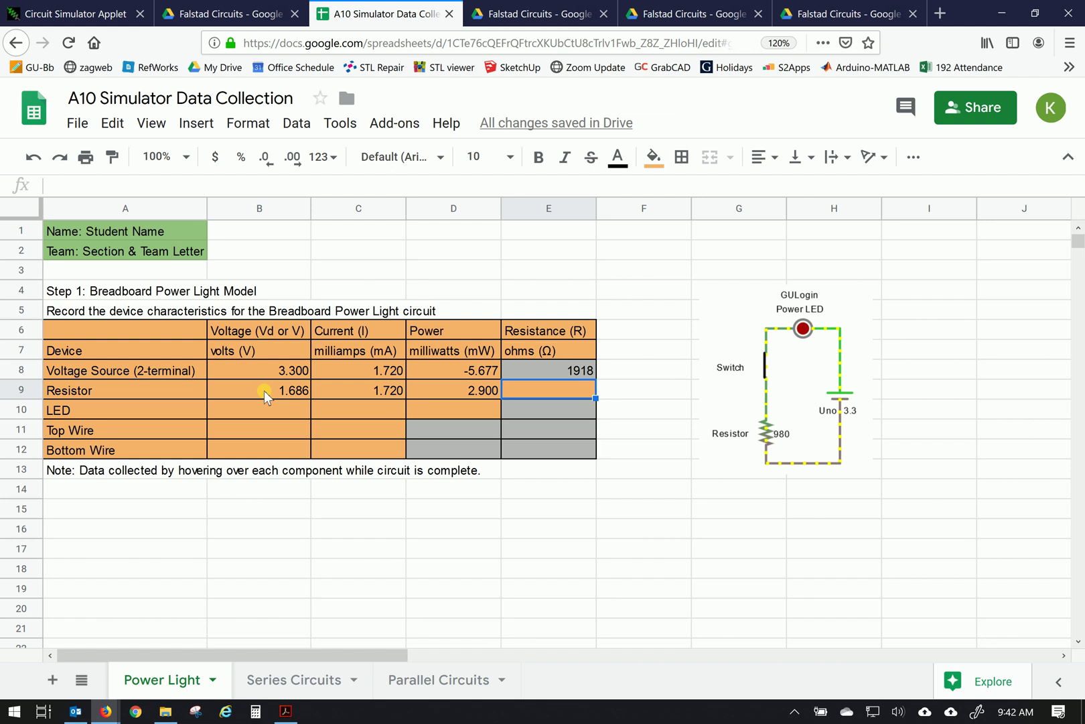
pyautogui.write('980')
pyautogui.press('Return')
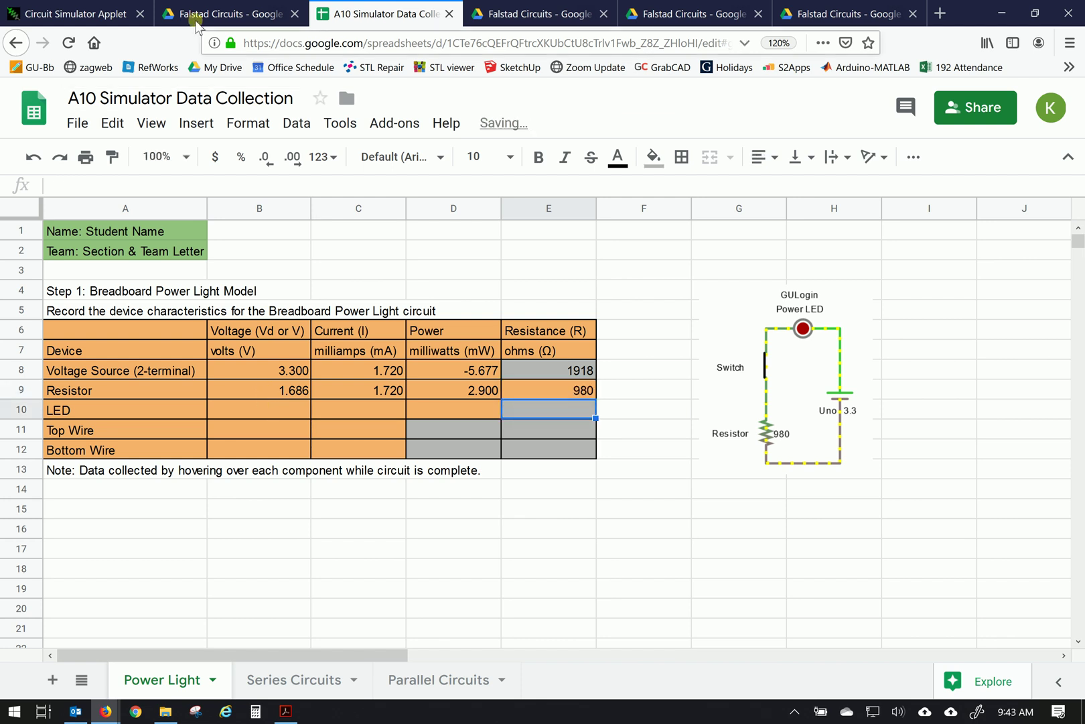
pyautogui.click(115, 19)
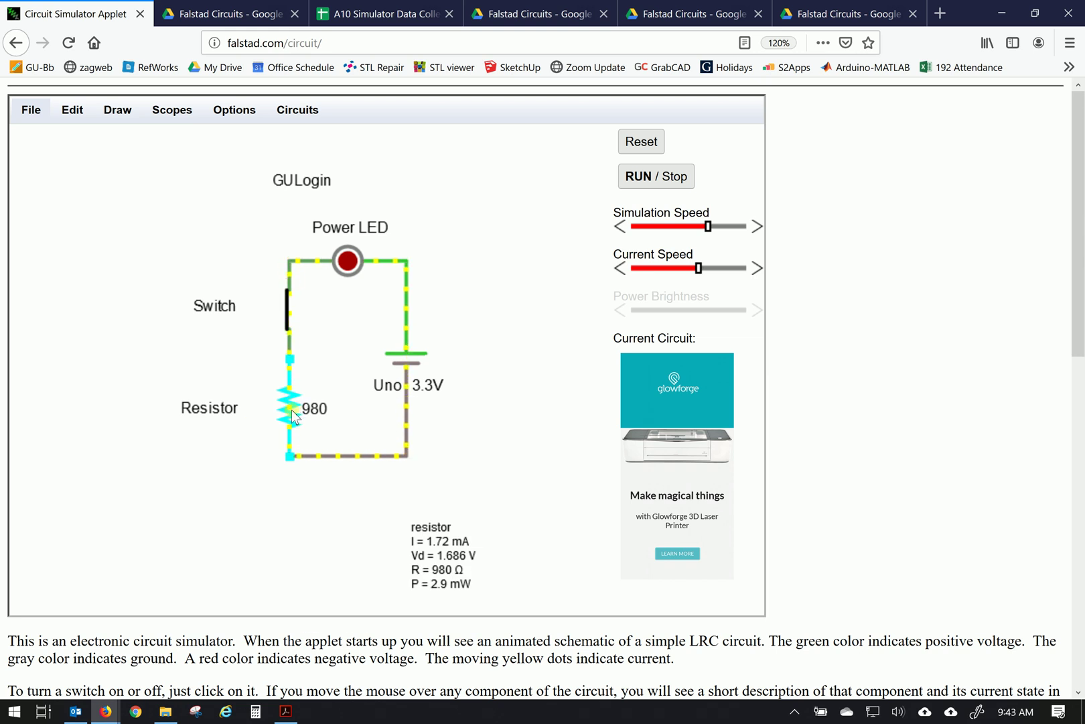
# Toggle the switch open and closed so the LED relights, then select cell B10.
pyautogui.click(379, 14)
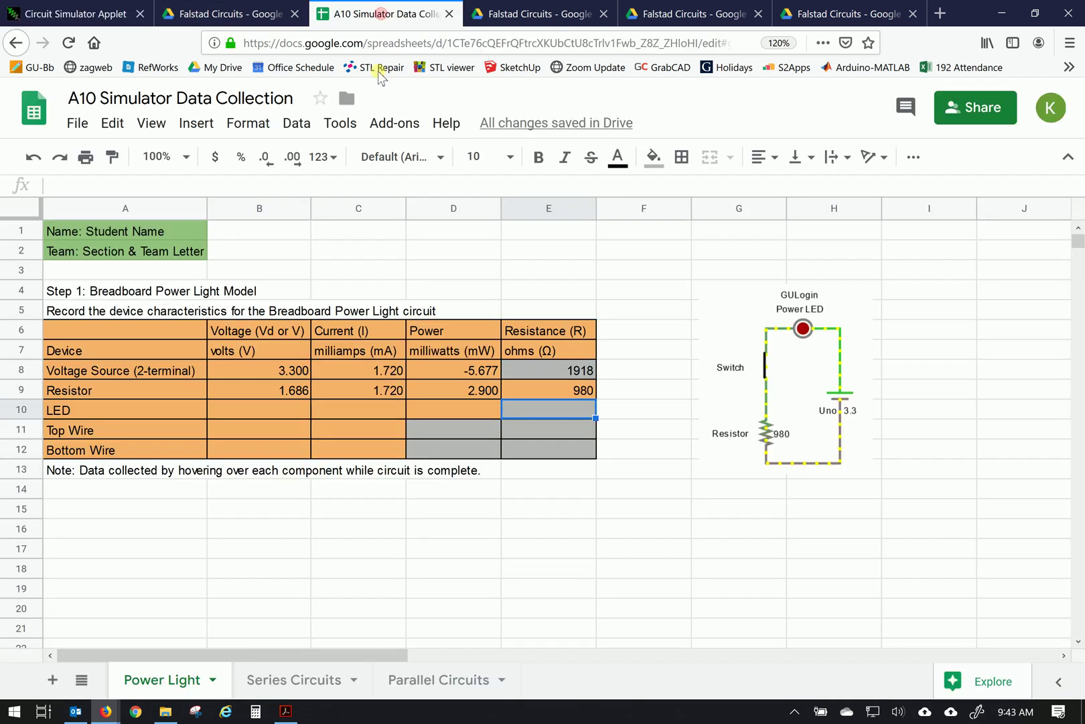
pyautogui.click(84, 14)
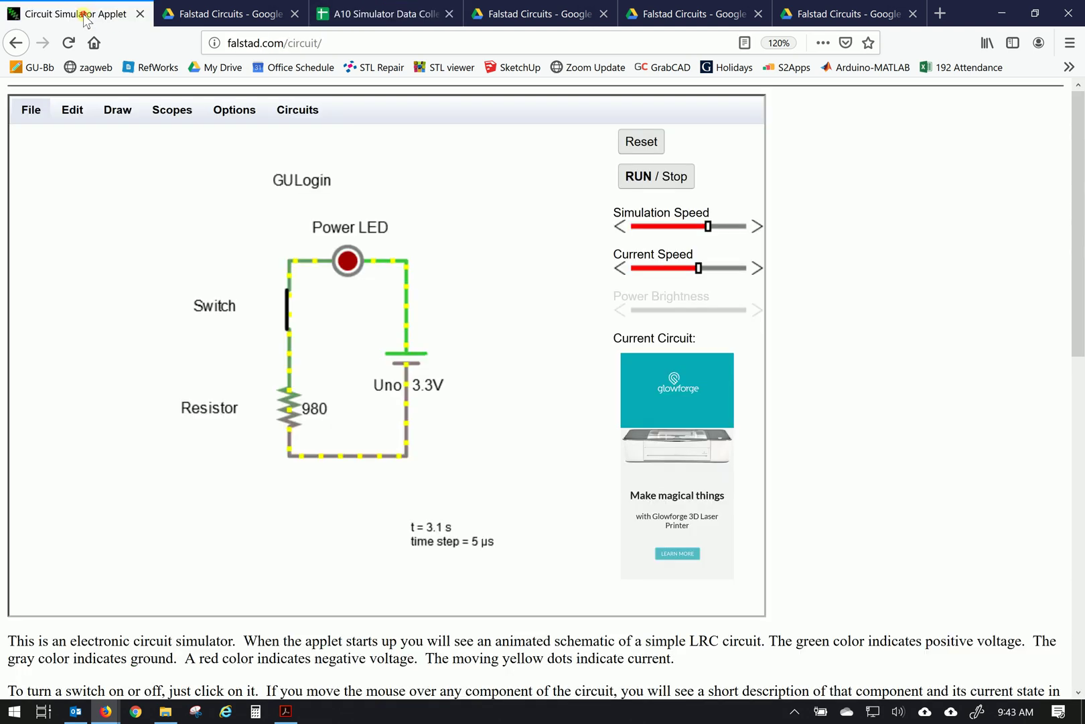
pyautogui.moveTo(353, 268)
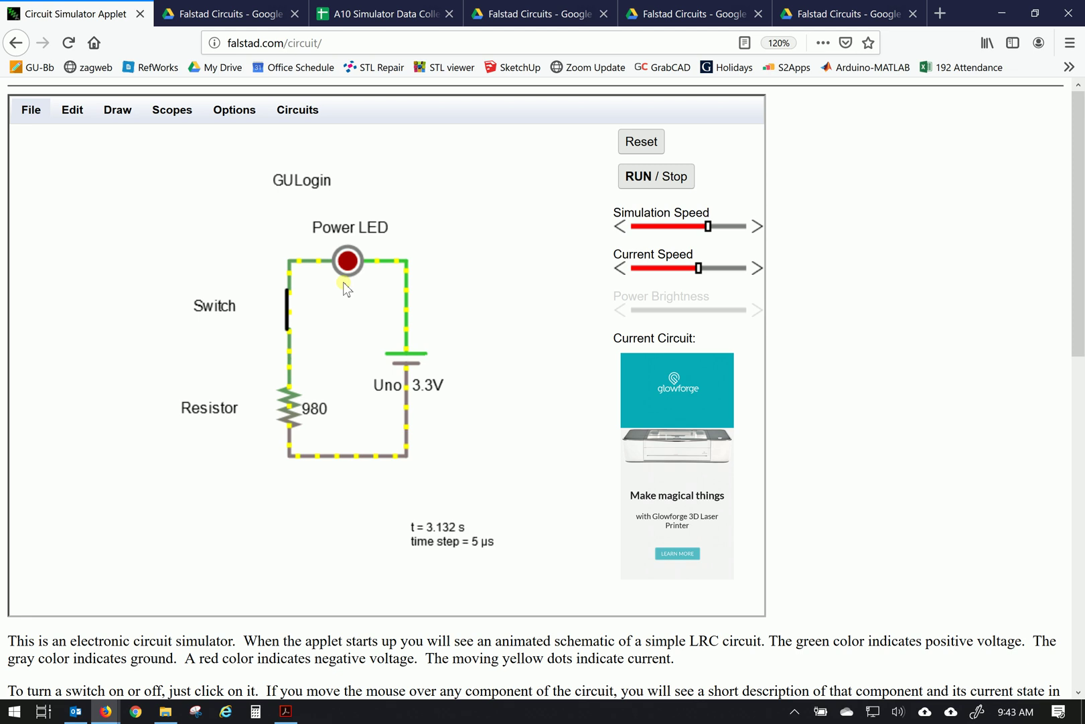
pyautogui.click(286, 312)
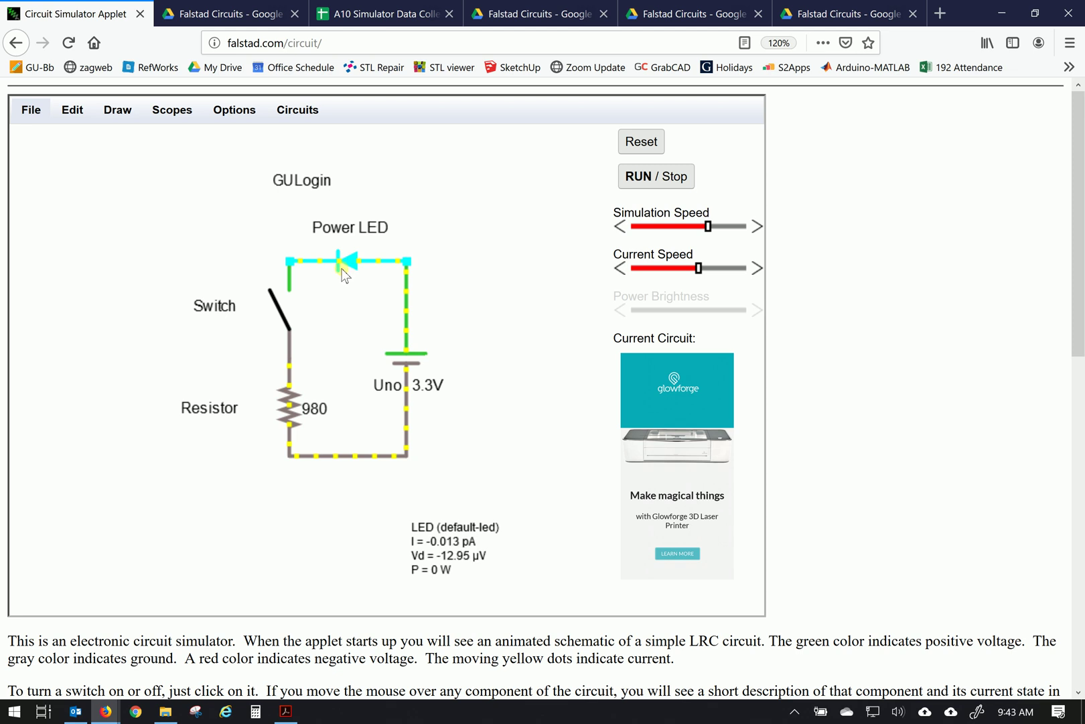
pyautogui.click(300, 301)
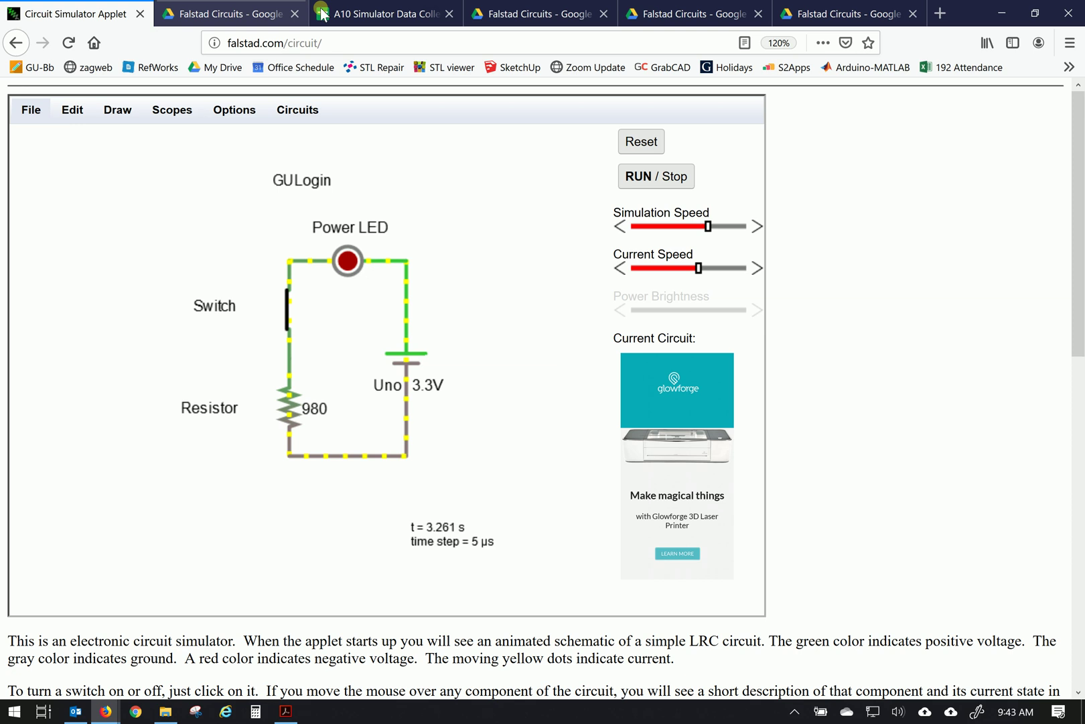
pyautogui.click(386, 16)
pyautogui.click(263, 412)
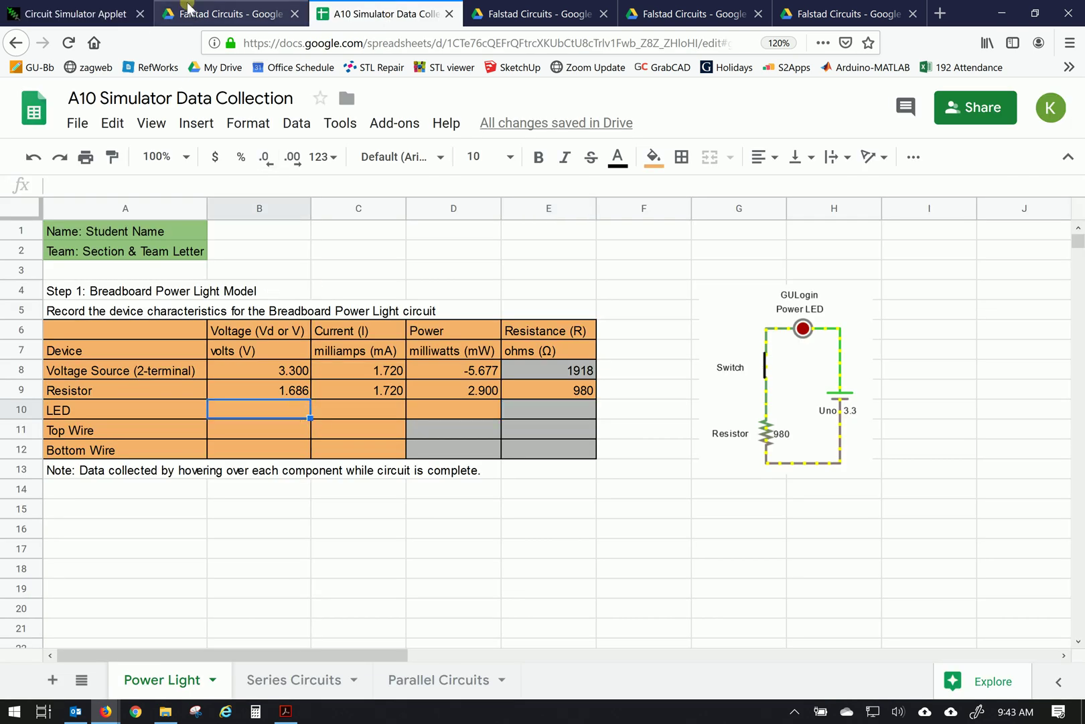
# Enter the LED voltage 1.614 in B10 after reading the simulator values.
pyautogui.click(75, 14)
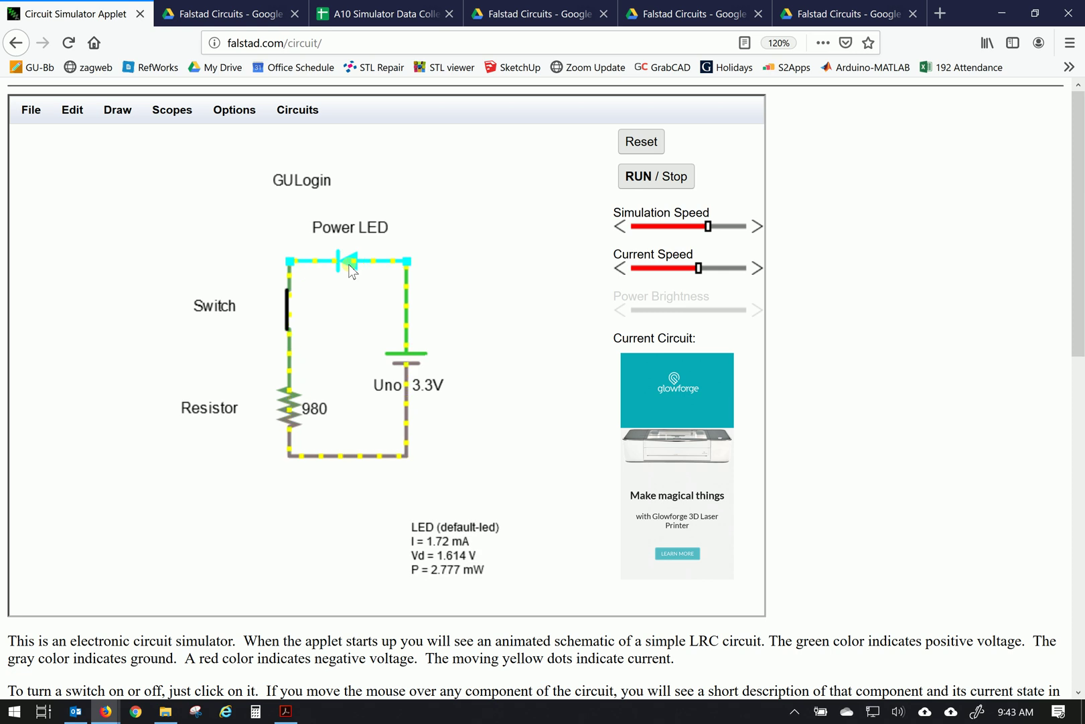
pyautogui.click(351, 16)
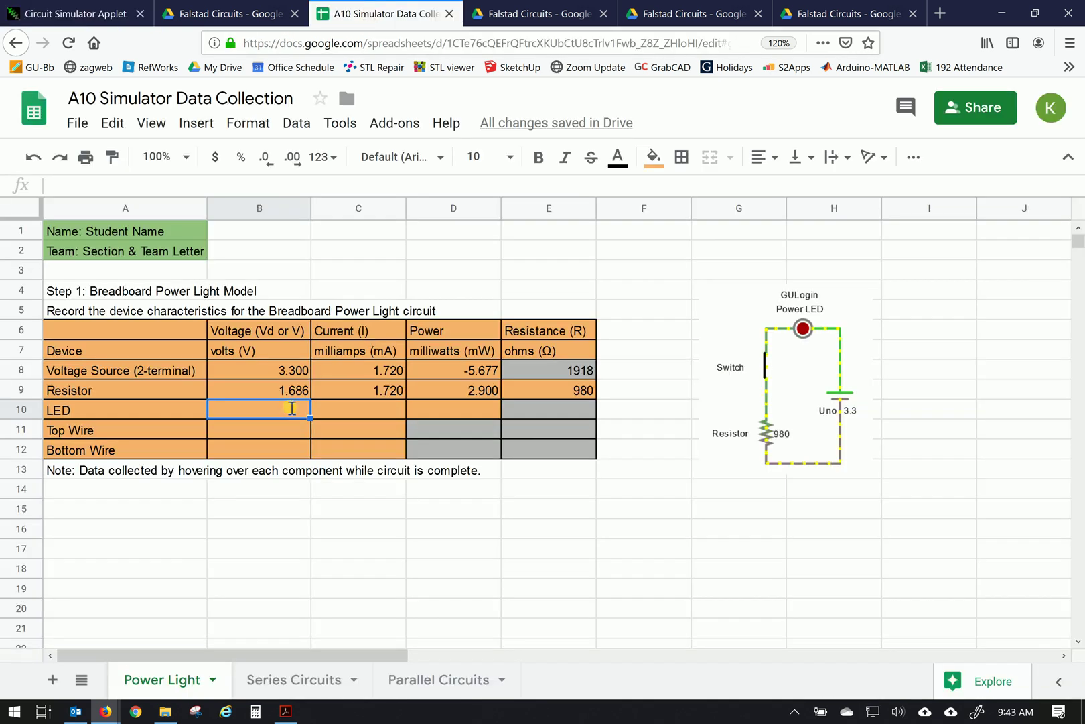
pyautogui.write('1.614')
pyautogui.press('Tab')
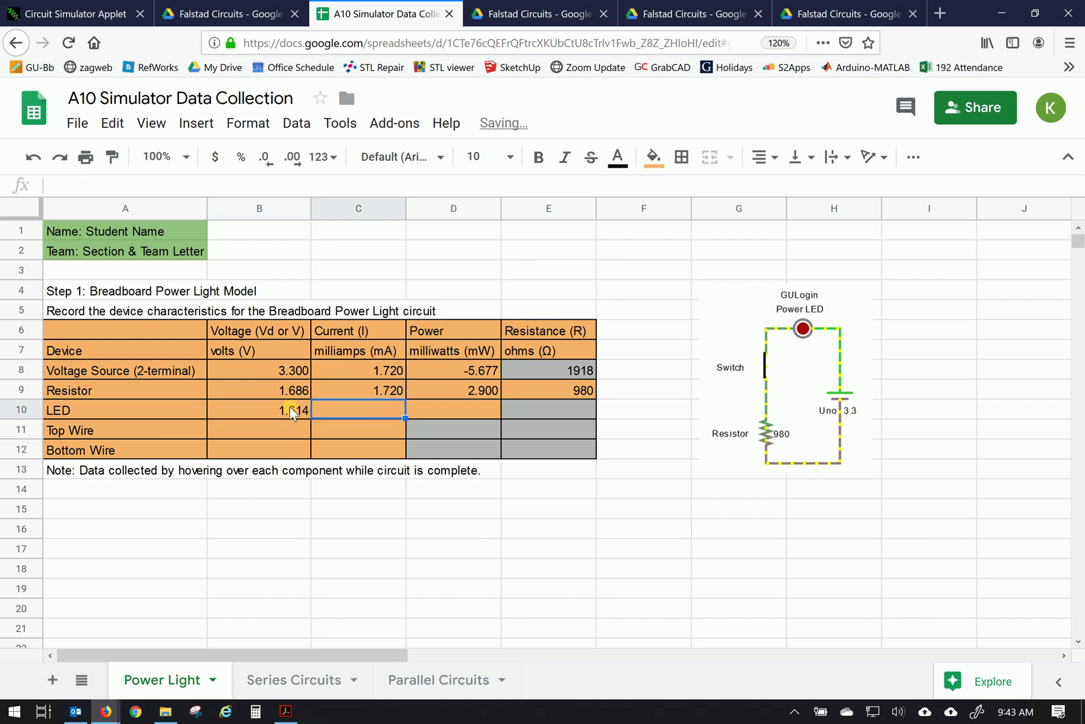
pyautogui.write('1')
pyautogui.press('Return')
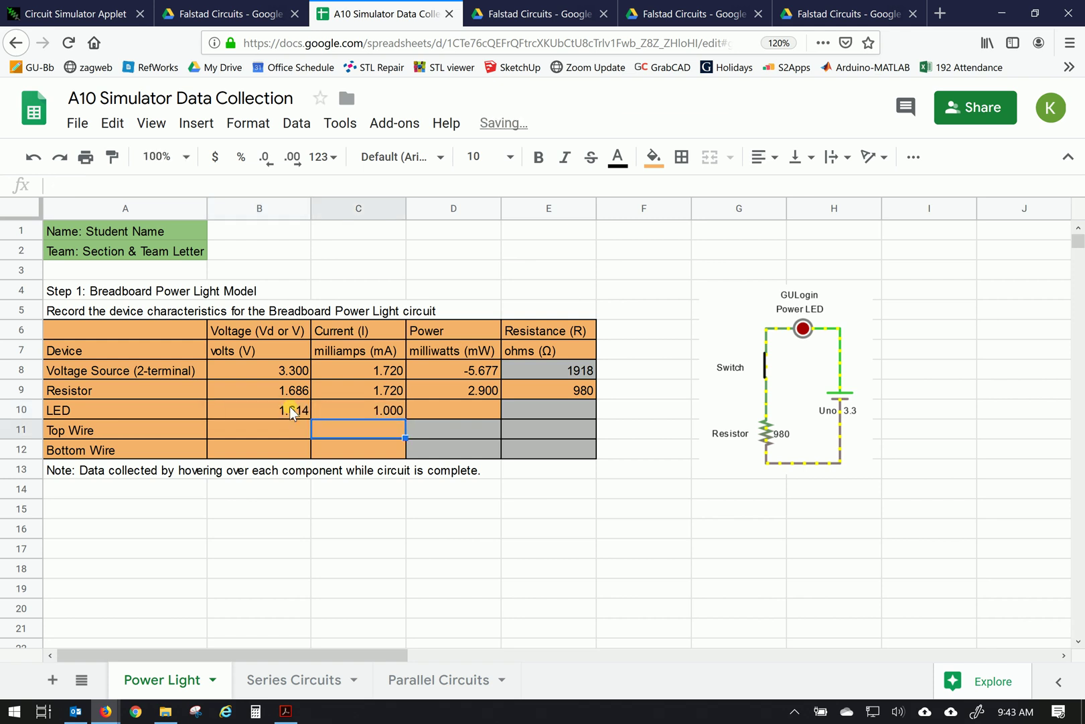
# Correct the LED current to 1.72, enter 2.777 mW power, and select B11.
pyautogui.press('Up')
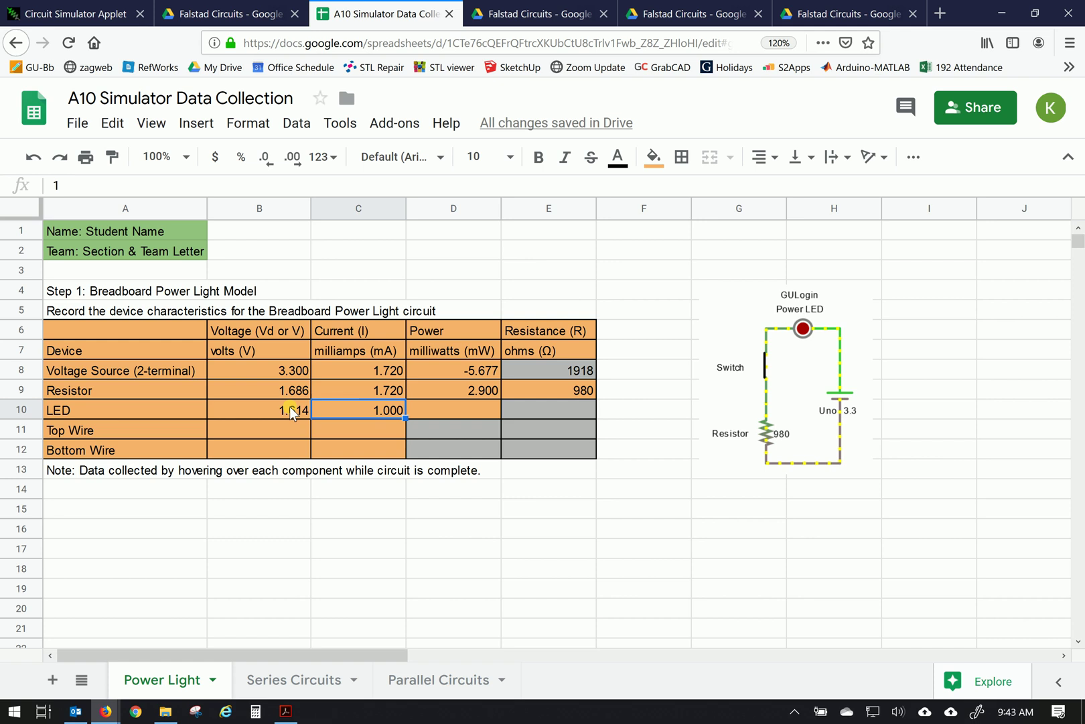
pyautogui.write('1.72')
pyautogui.press('Tab')
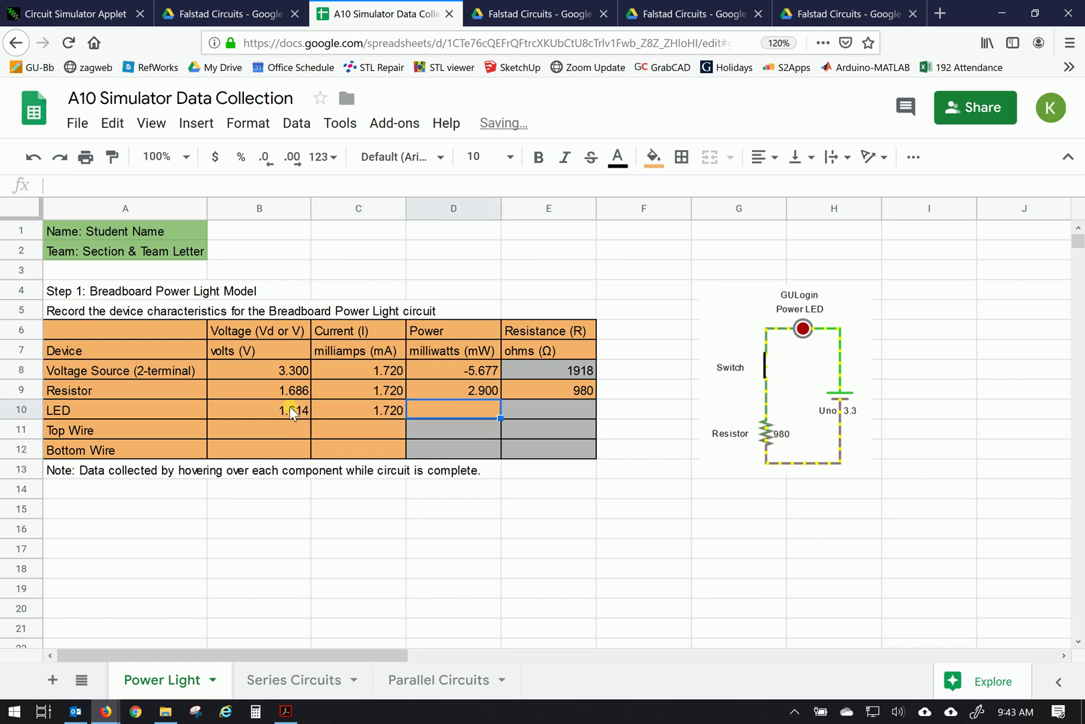
pyautogui.write('2.777')
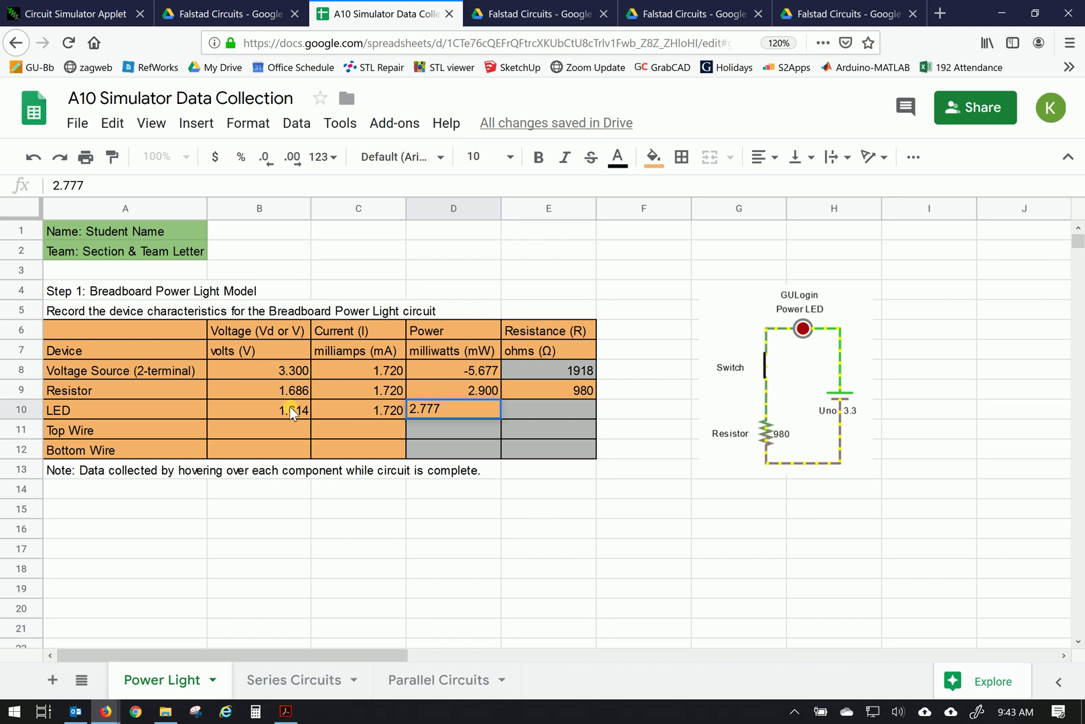
pyautogui.press('Return')
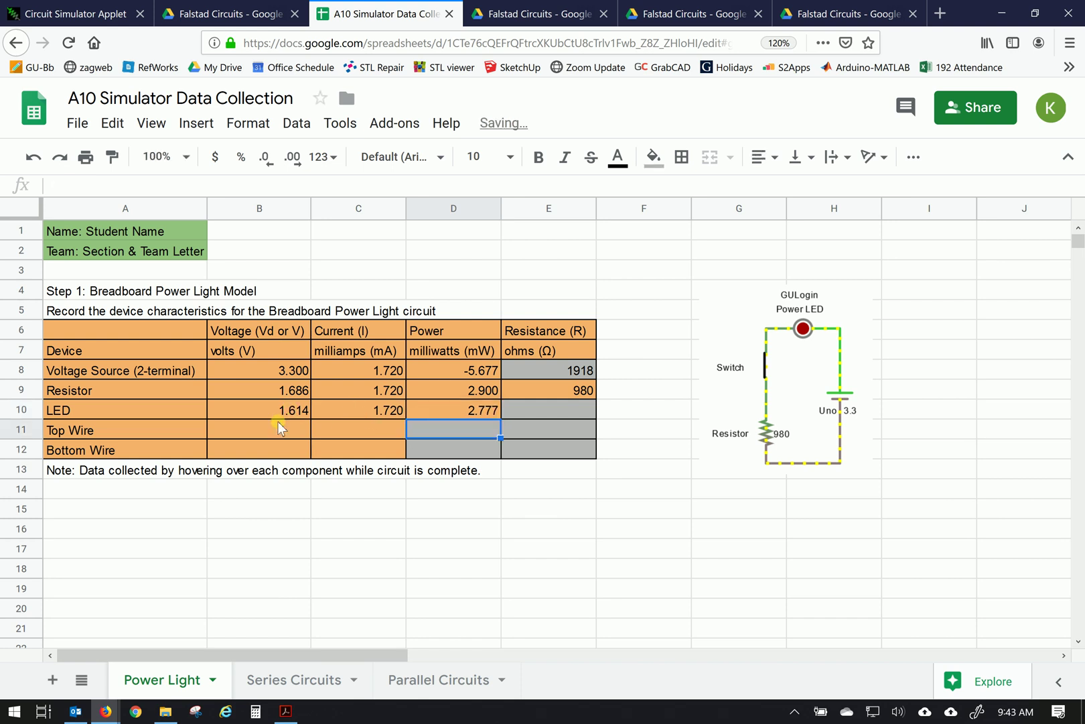
pyautogui.click(252, 430)
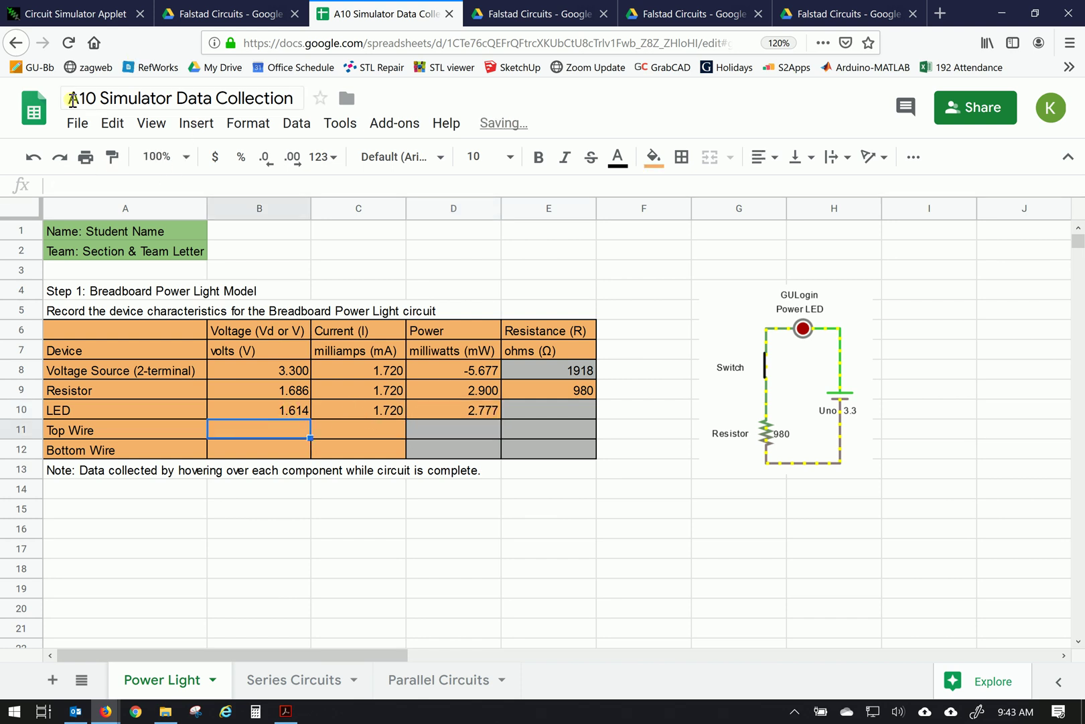
pyautogui.click(118, 14)
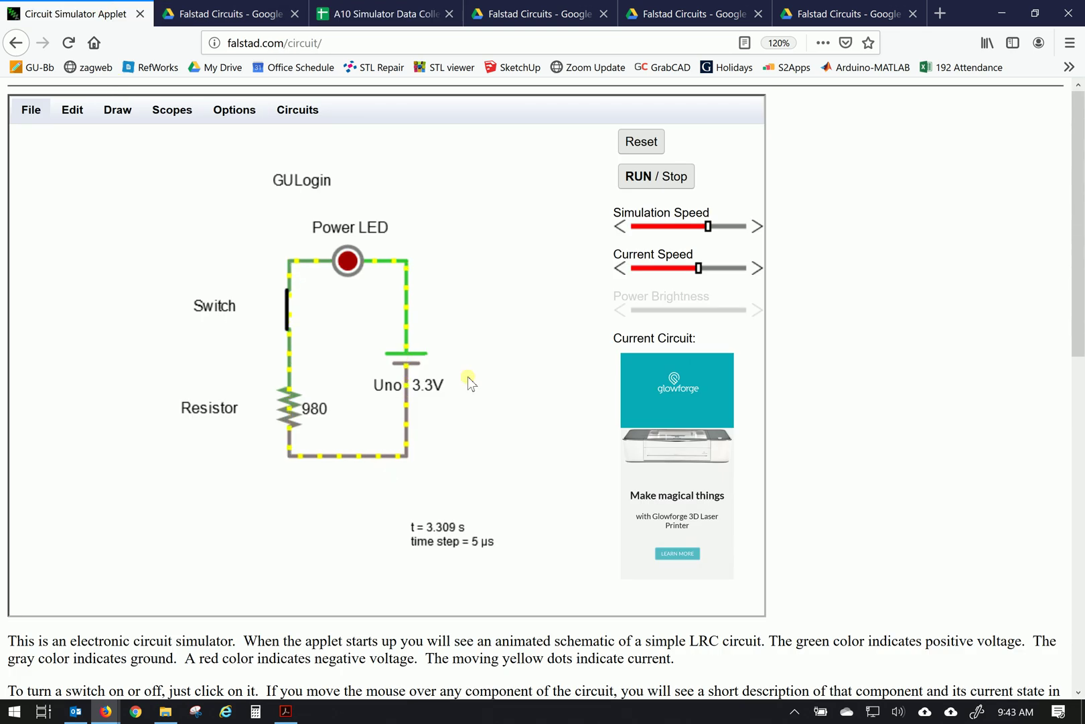
# Read the bottom wire's current and voltage in the simulator (1.72 mA at 0 V).
pyautogui.moveTo(368, 457)
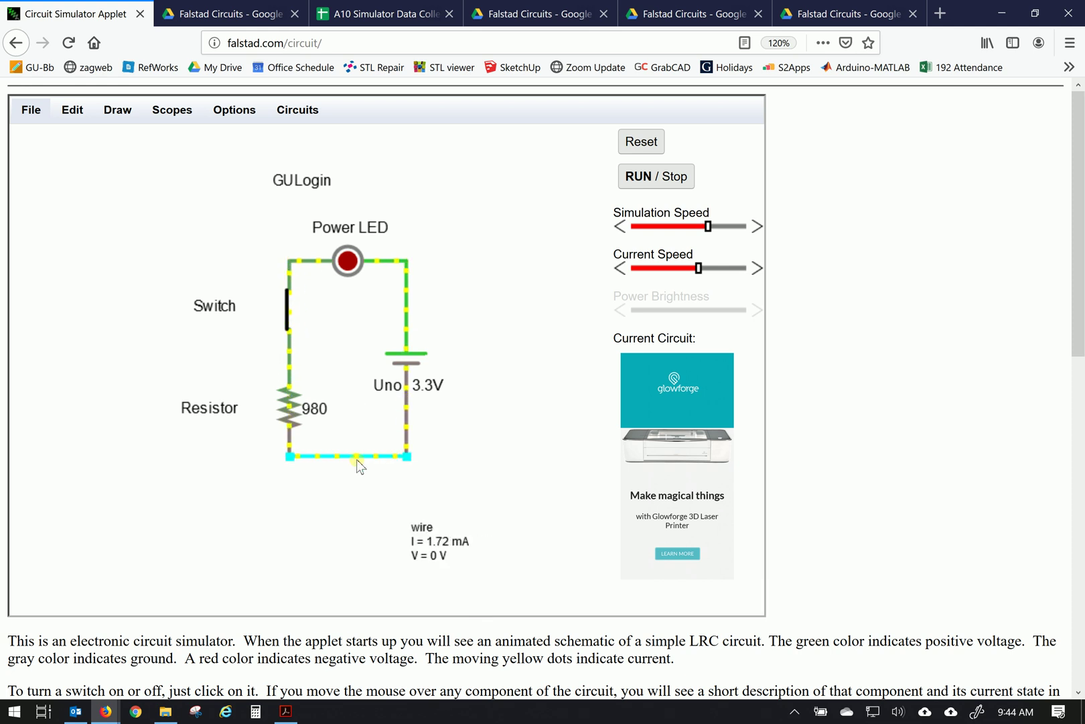
# Enter the Bottom Wire readings 0 V and 1.72 mA in B12 and C12.
pyautogui.click(328, 14)
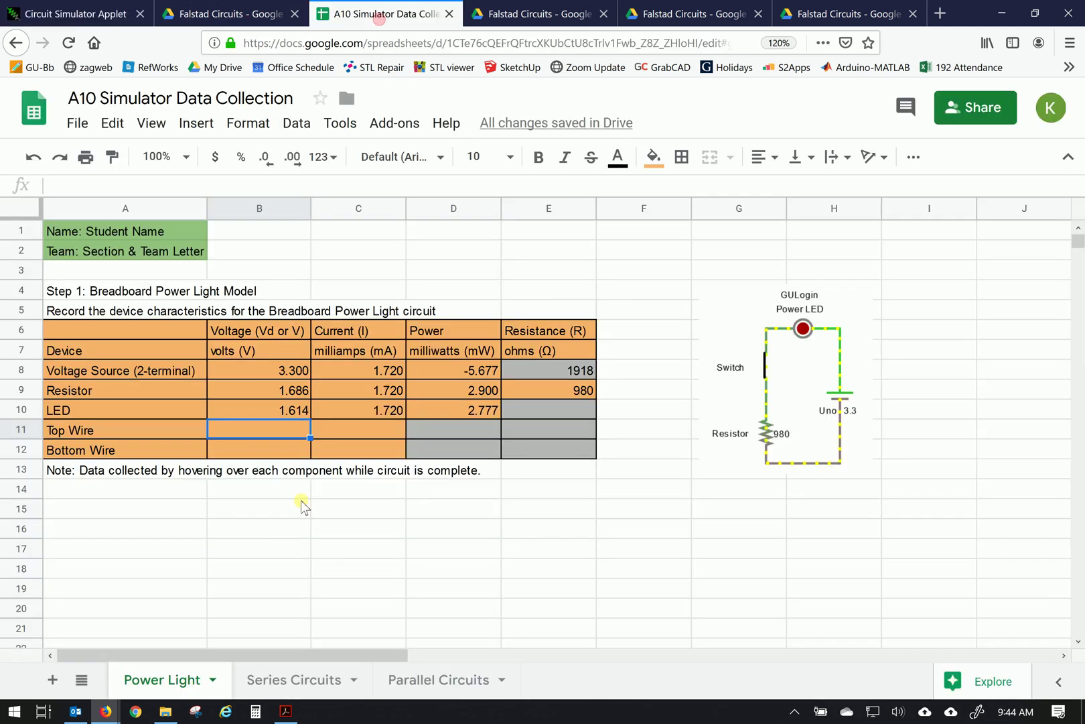
pyautogui.click(258, 449)
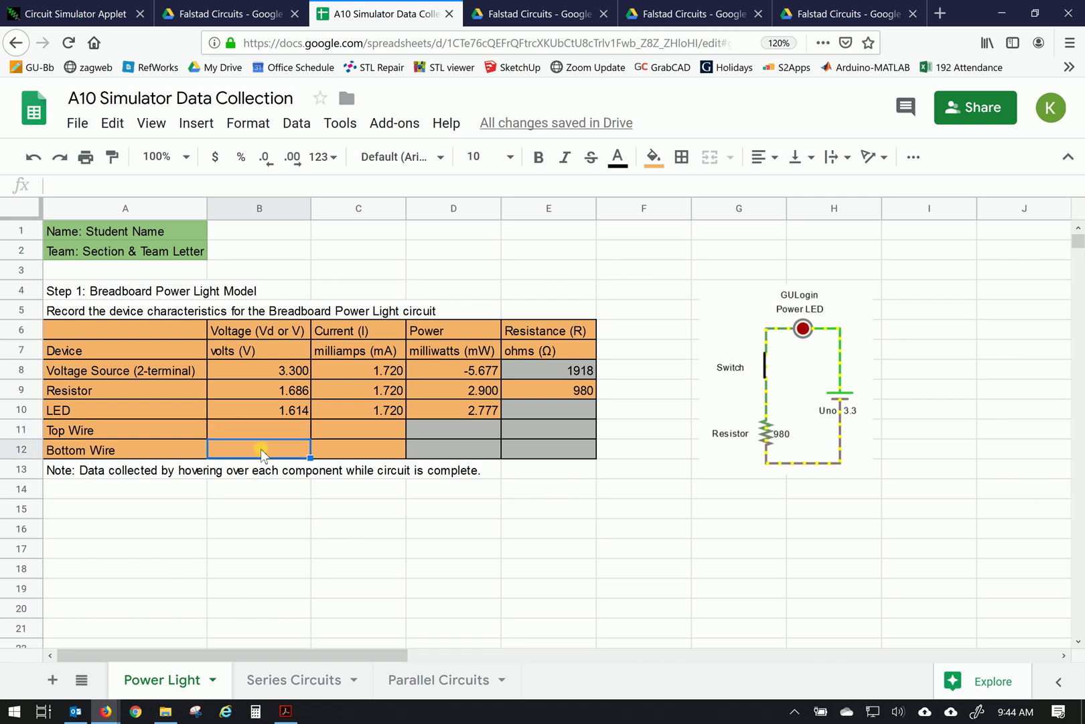
pyautogui.write('0')
pyautogui.press('Tab')
pyautogui.write('1')
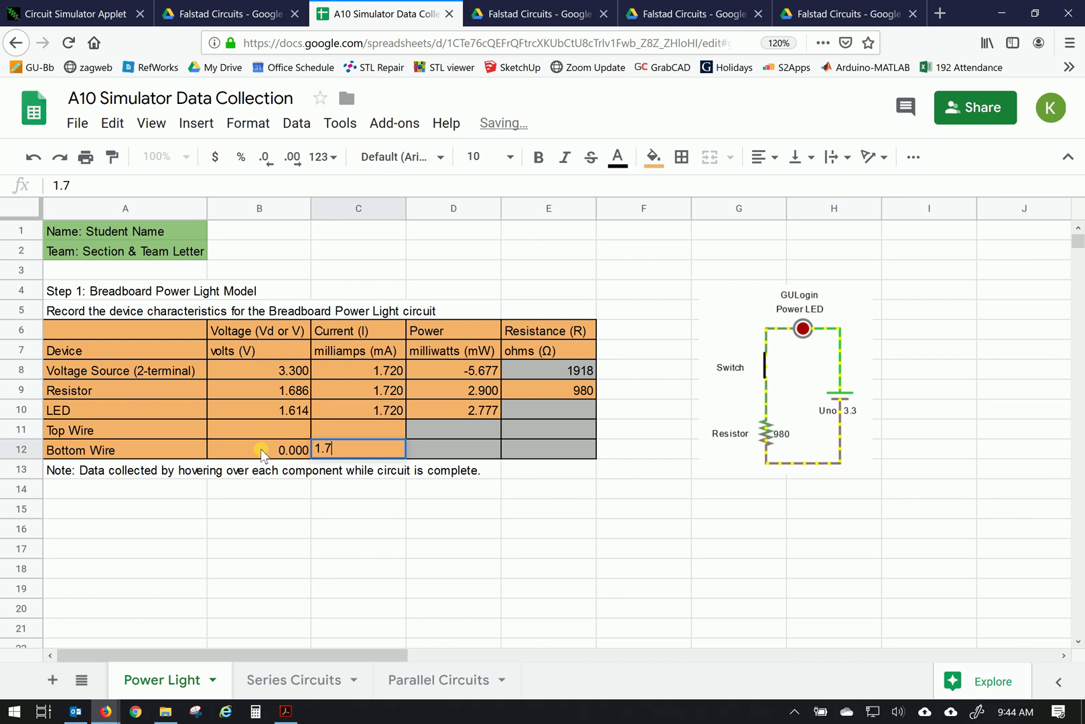
pyautogui.press('Up')
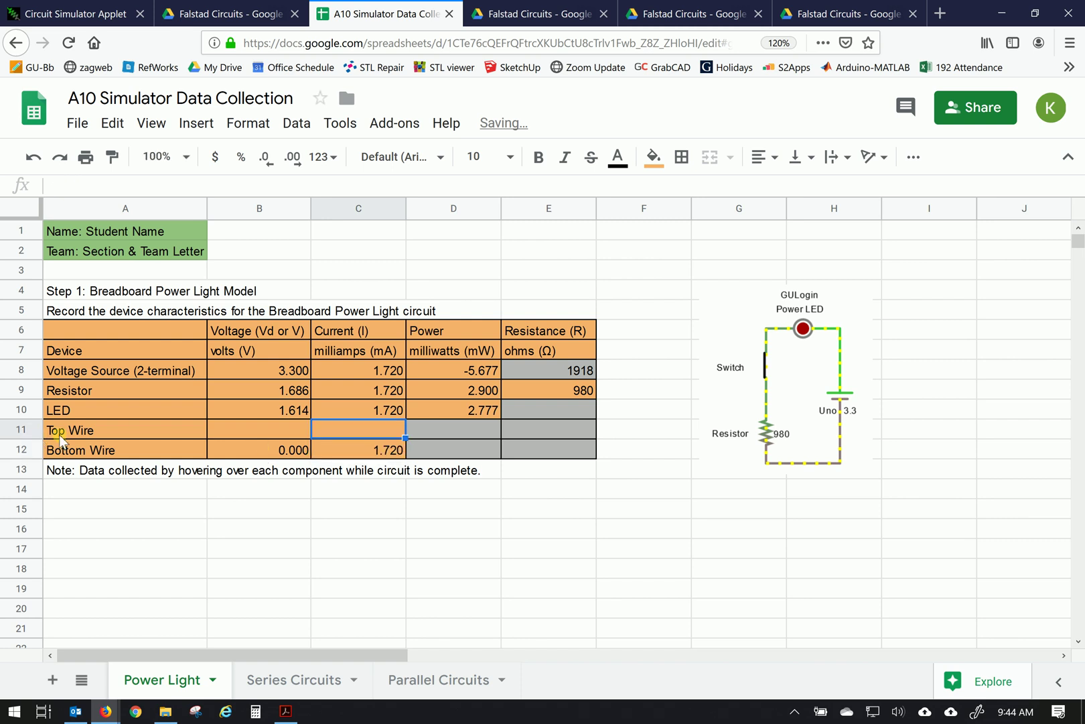
# Delete the empty Top Wire row 11 from the table.
pyautogui.click(22, 430)
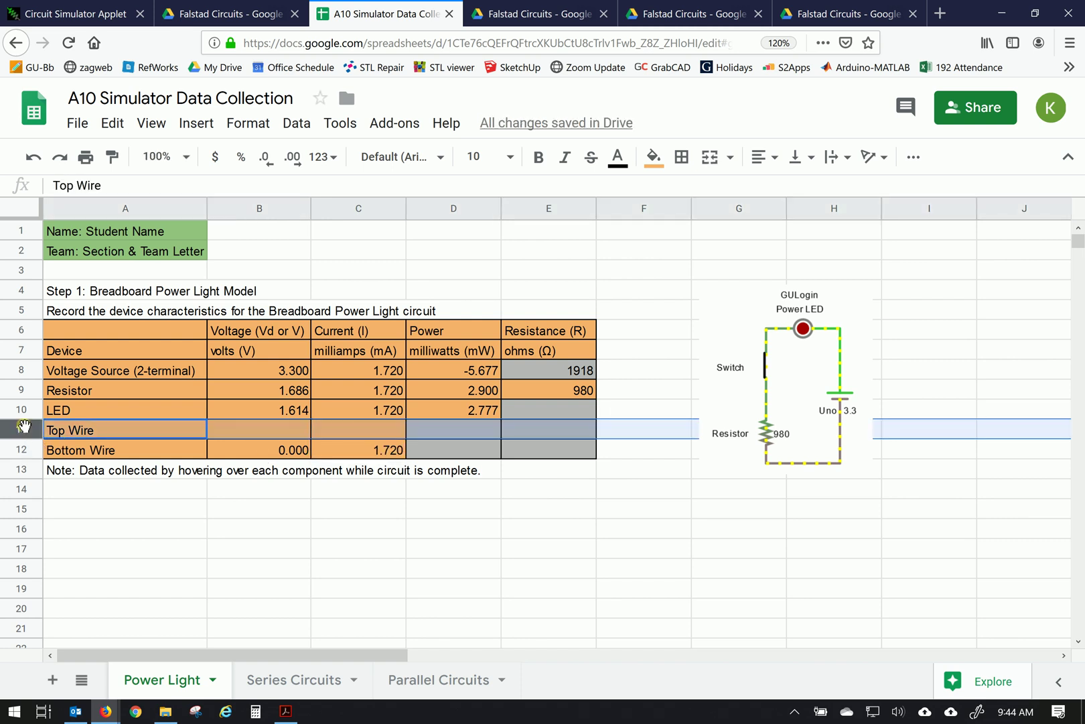
pyautogui.rightClick(22, 429)
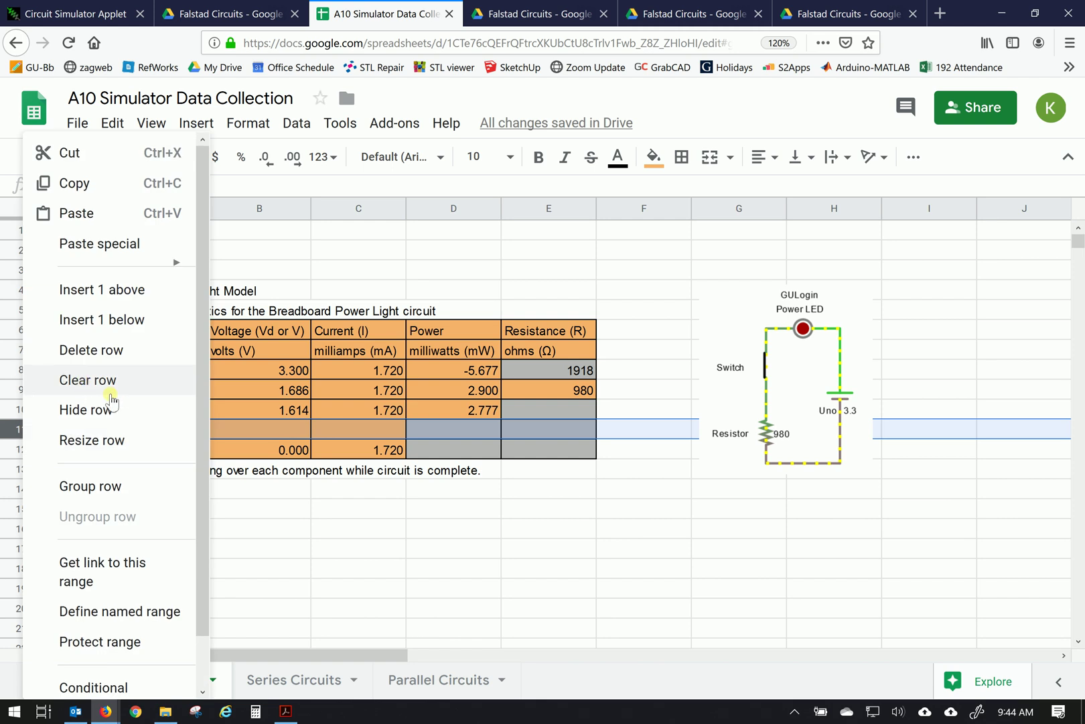
pyautogui.click(116, 356)
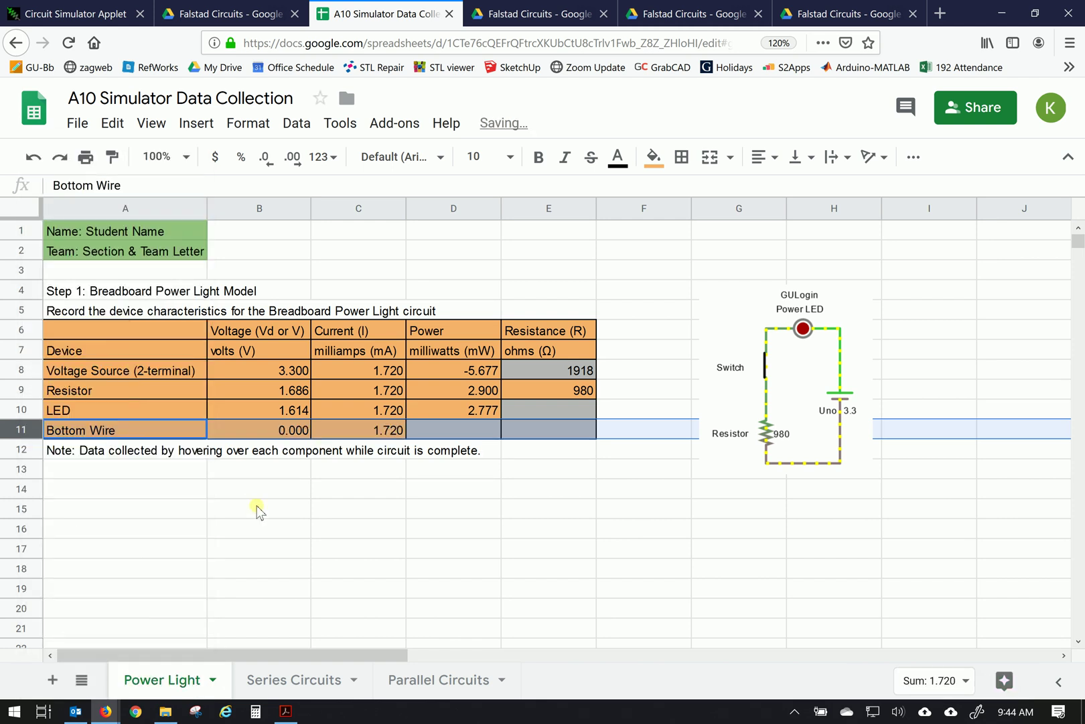
pyautogui.click(254, 497)
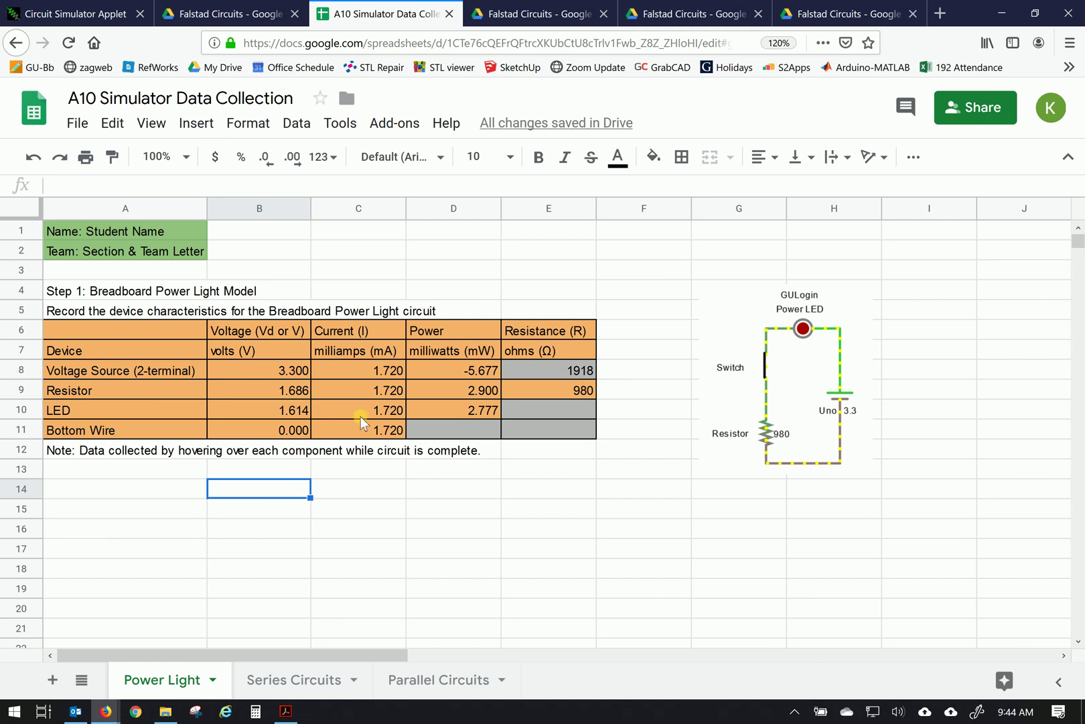
pyautogui.click(253, 516)
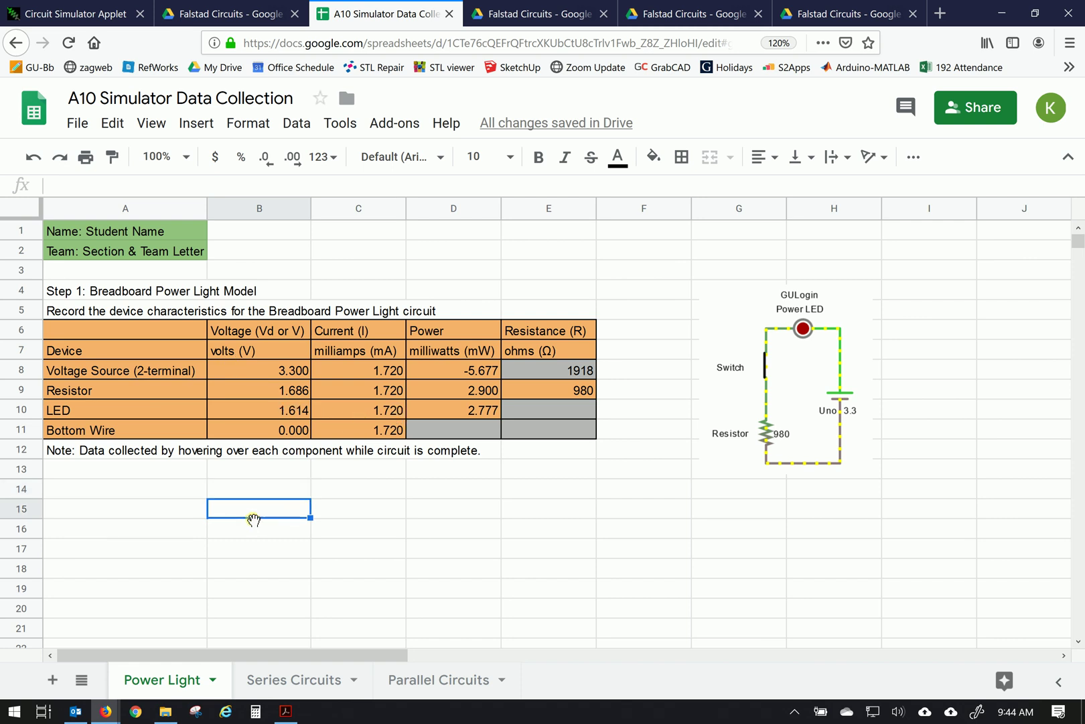
pyautogui.click(354, 495)
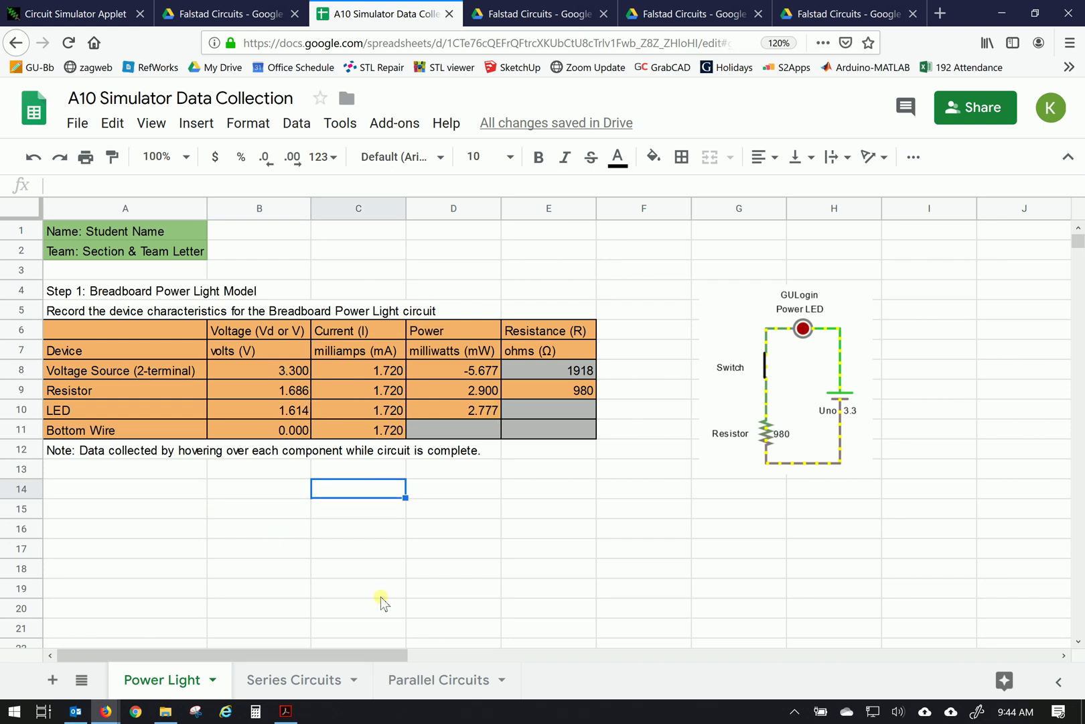
# Export the circuit from the simulator and save it locally as circuit-20191028-0945.circuitjs.txt.
pyautogui.click(140, 23)
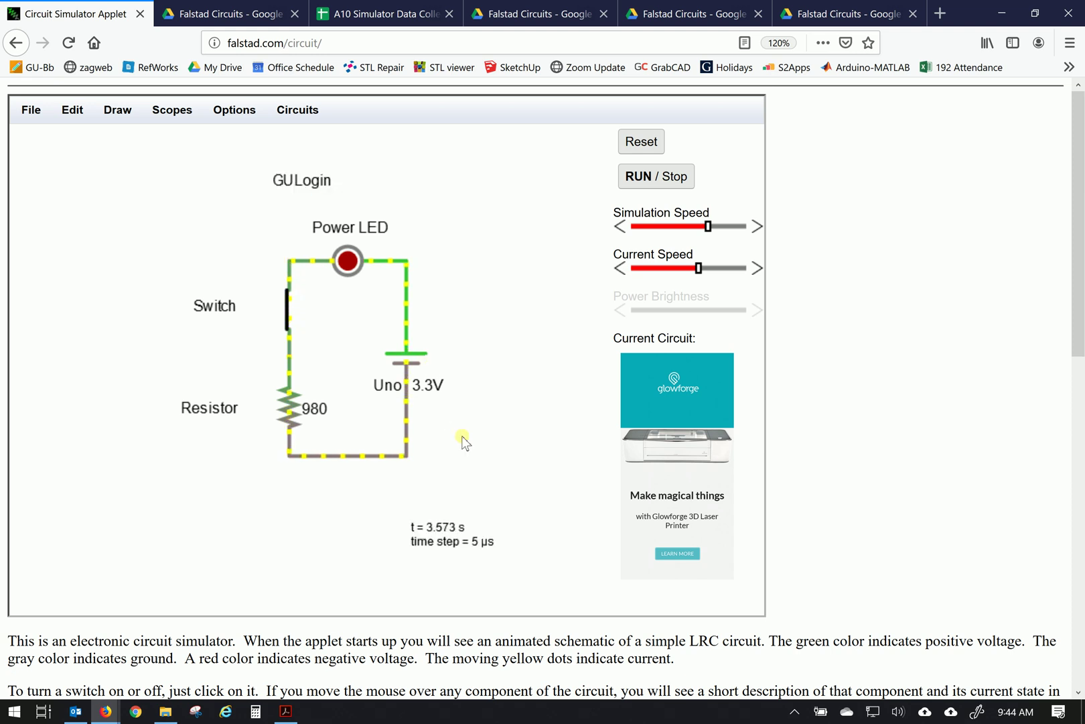
pyautogui.click(32, 109)
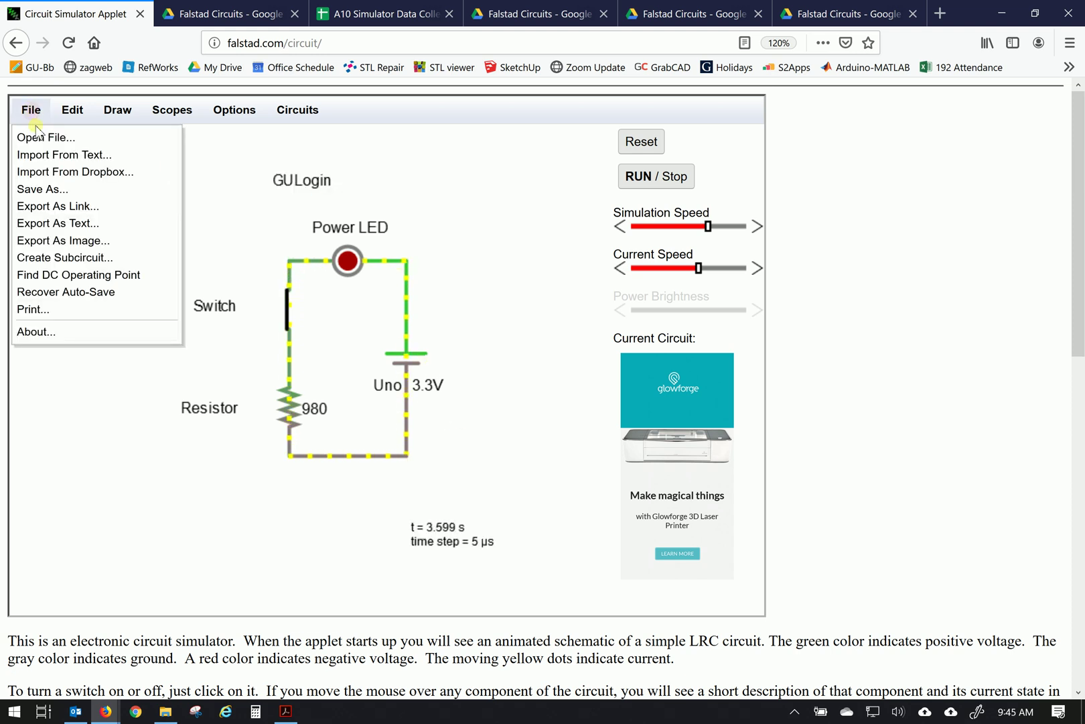
pyautogui.click(60, 193)
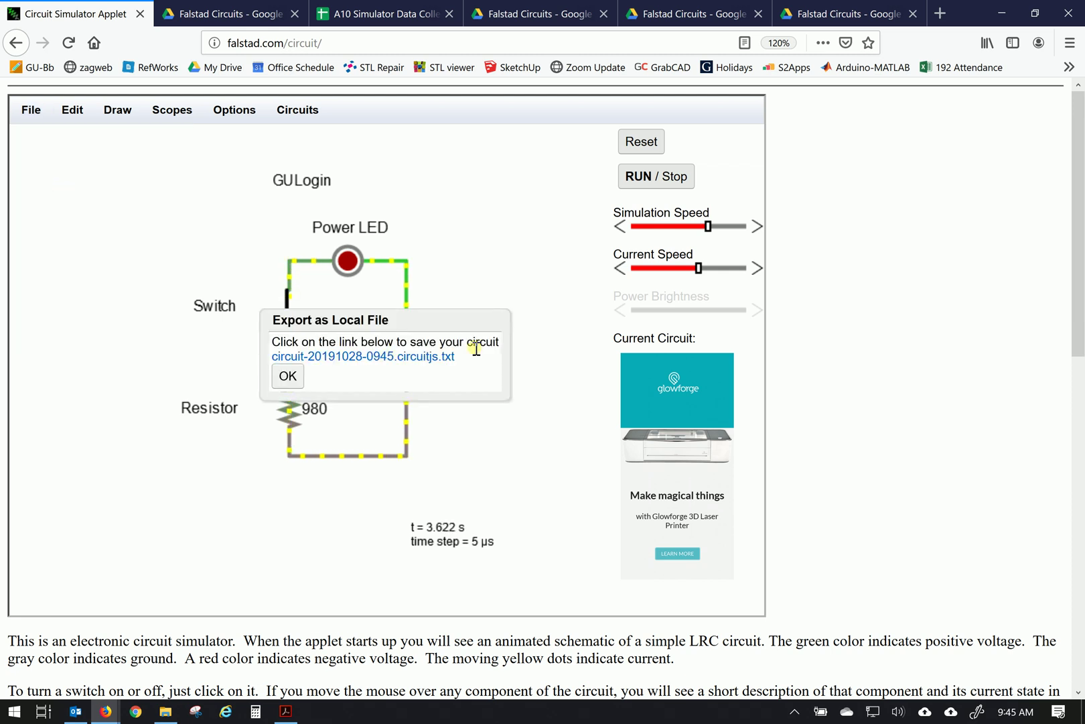
pyautogui.click(371, 362)
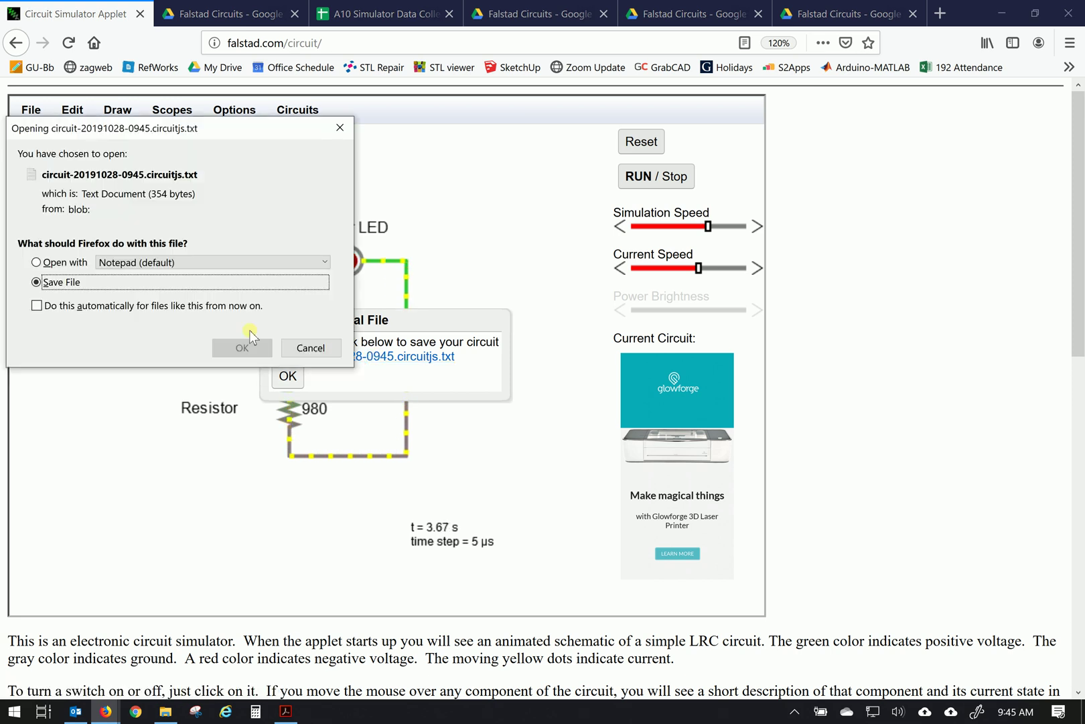
pyautogui.click(242, 348)
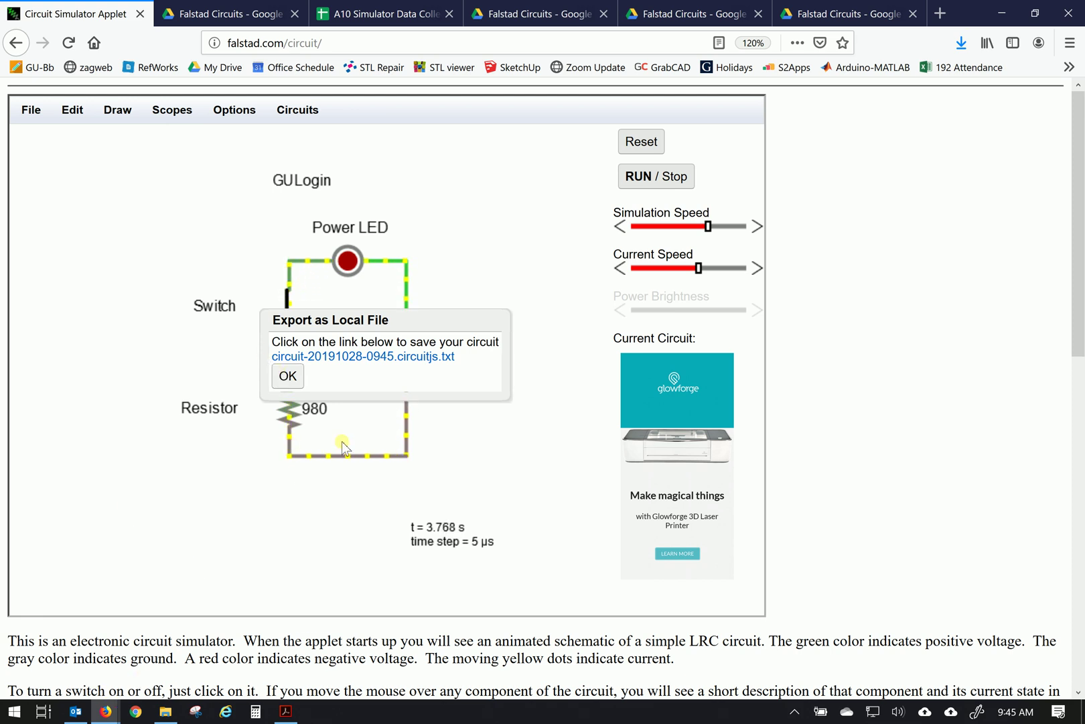
pyautogui.click(288, 376)
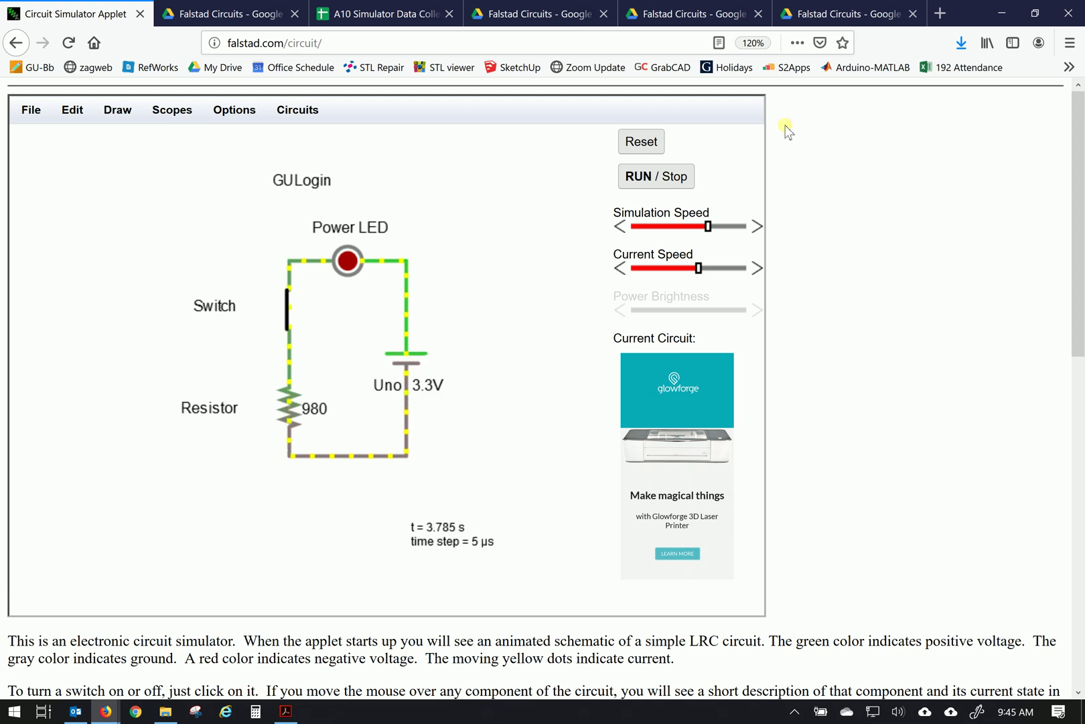
# Open the folder holding the downloaded circuit file and snap it to the right half.
pyautogui.click(960, 47)
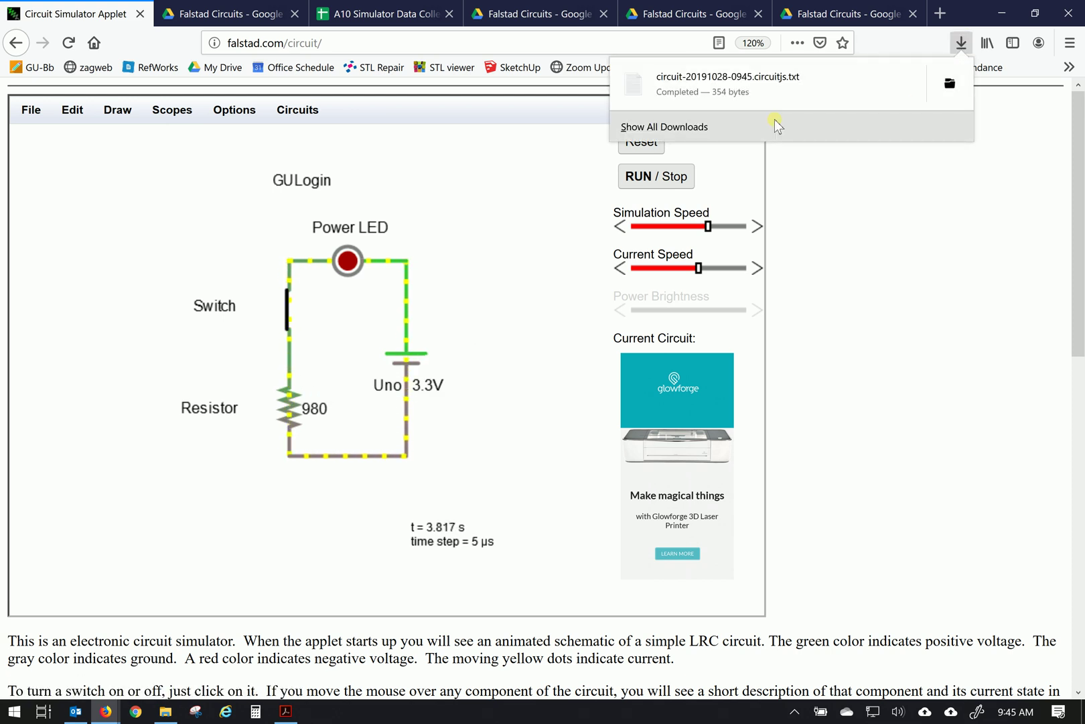
pyautogui.click(949, 85)
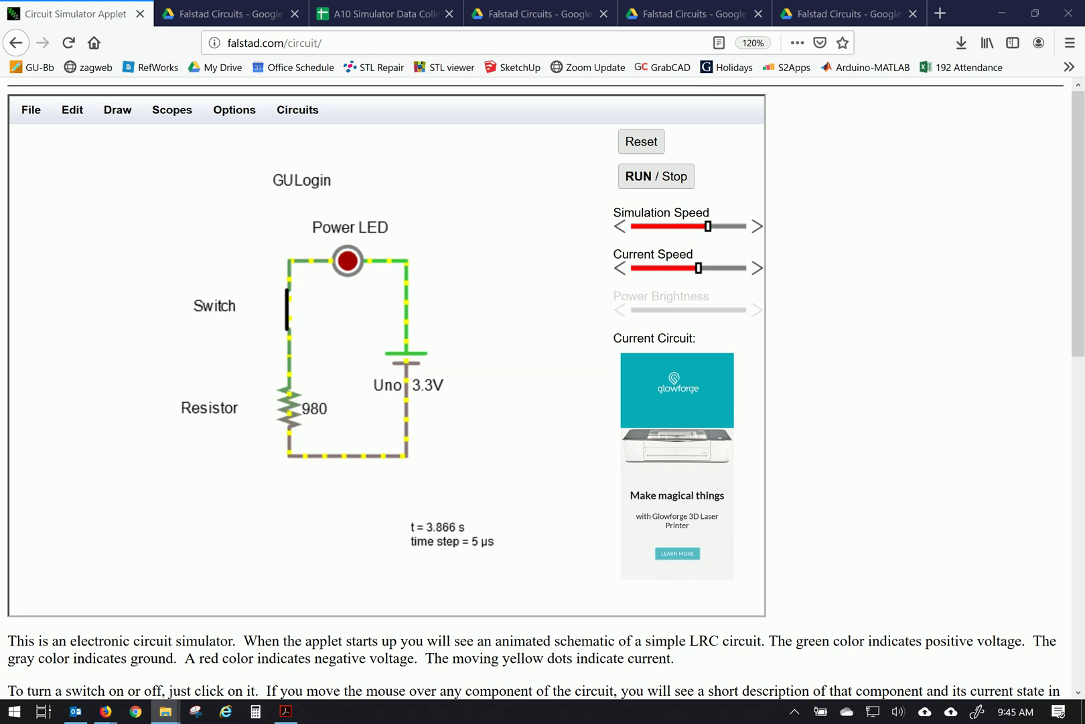
pyautogui.moveTo(48, 216); pyautogui.dragTo(1080, 263)
pyautogui.click(938, 379)
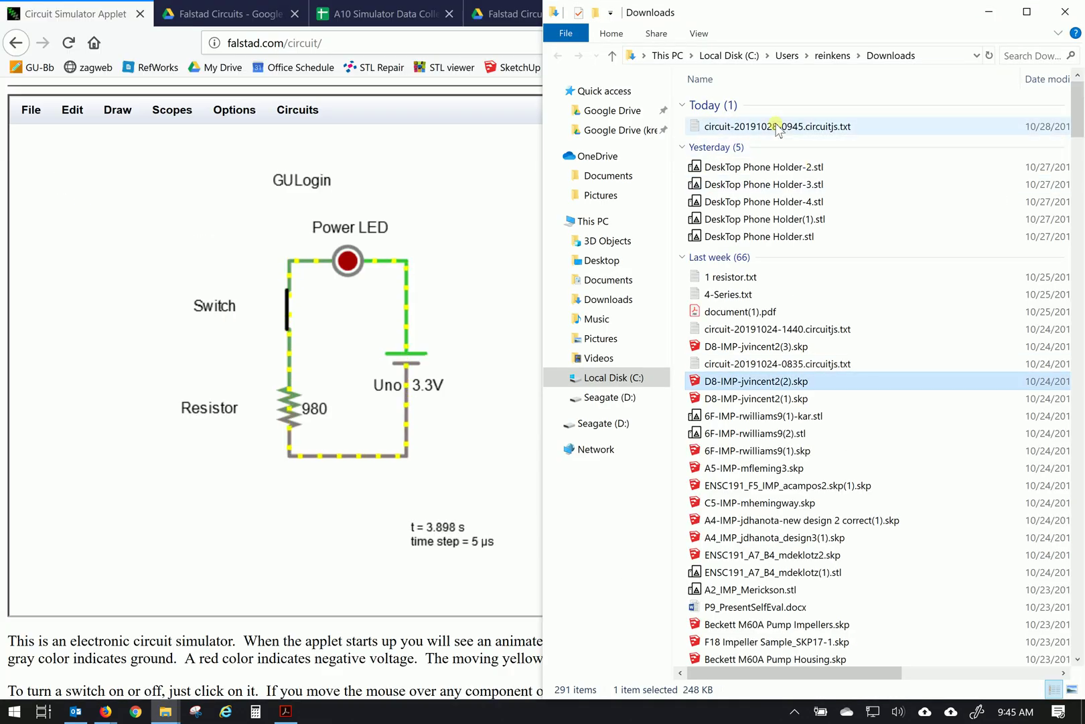
# Rename the downloaded circuit file to T#-A10-GULogin-1.
pyautogui.click(834, 128)
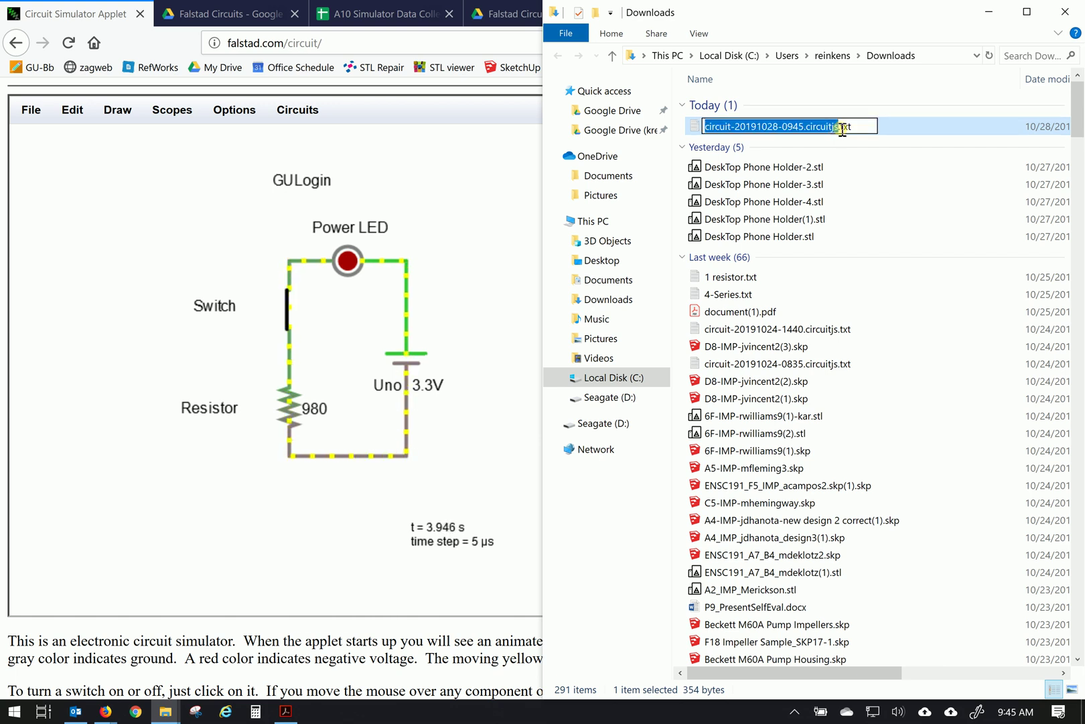
pyautogui.write('T')
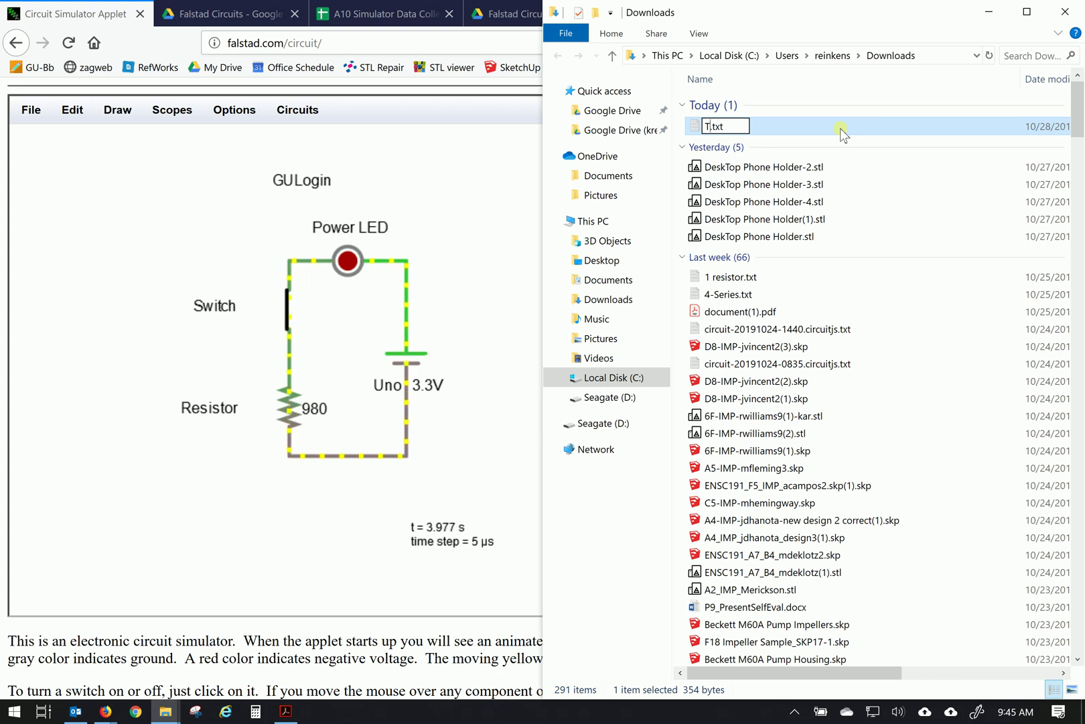
pyautogui.write('#-')
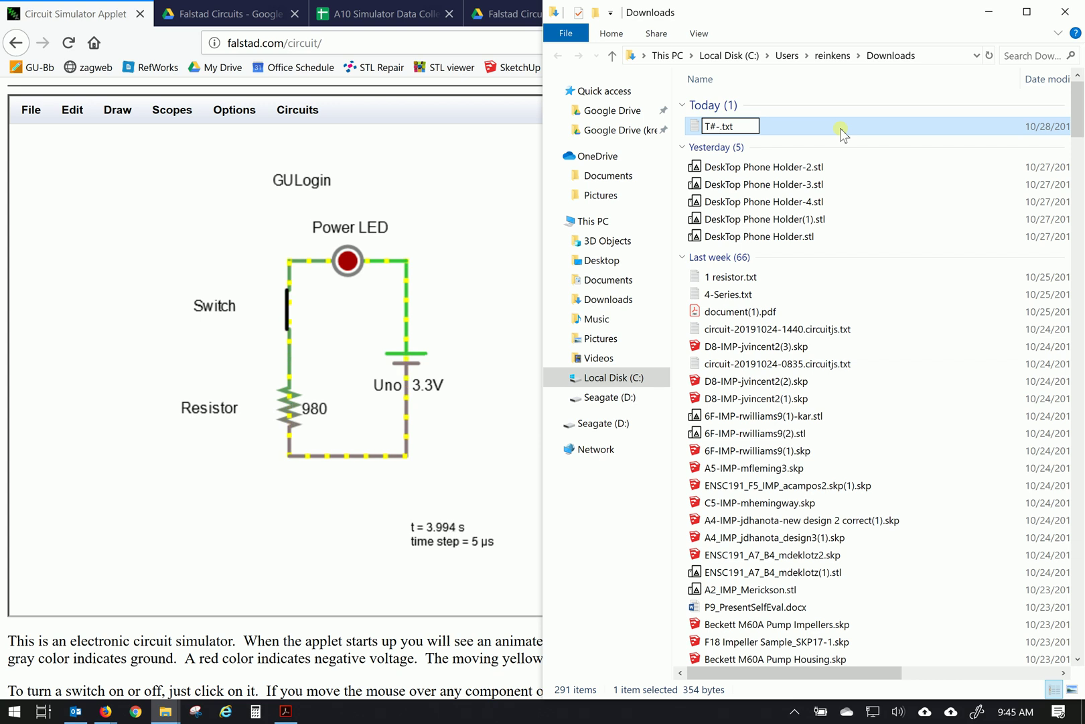
pyautogui.write('A10')
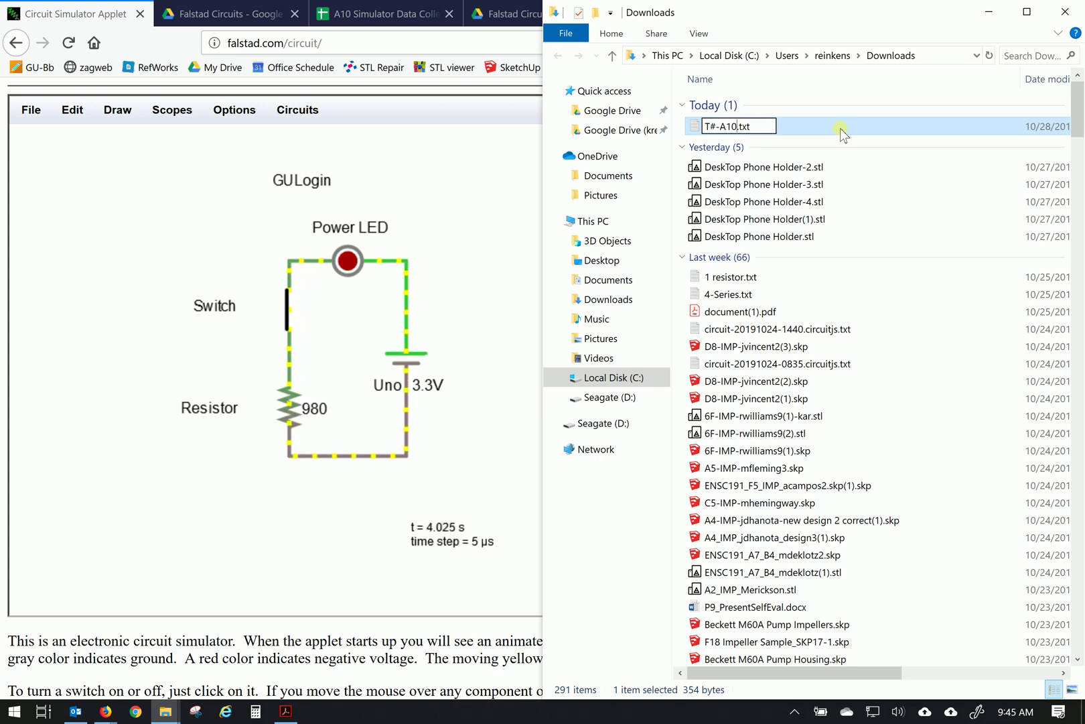
pyautogui.write('-GUL')
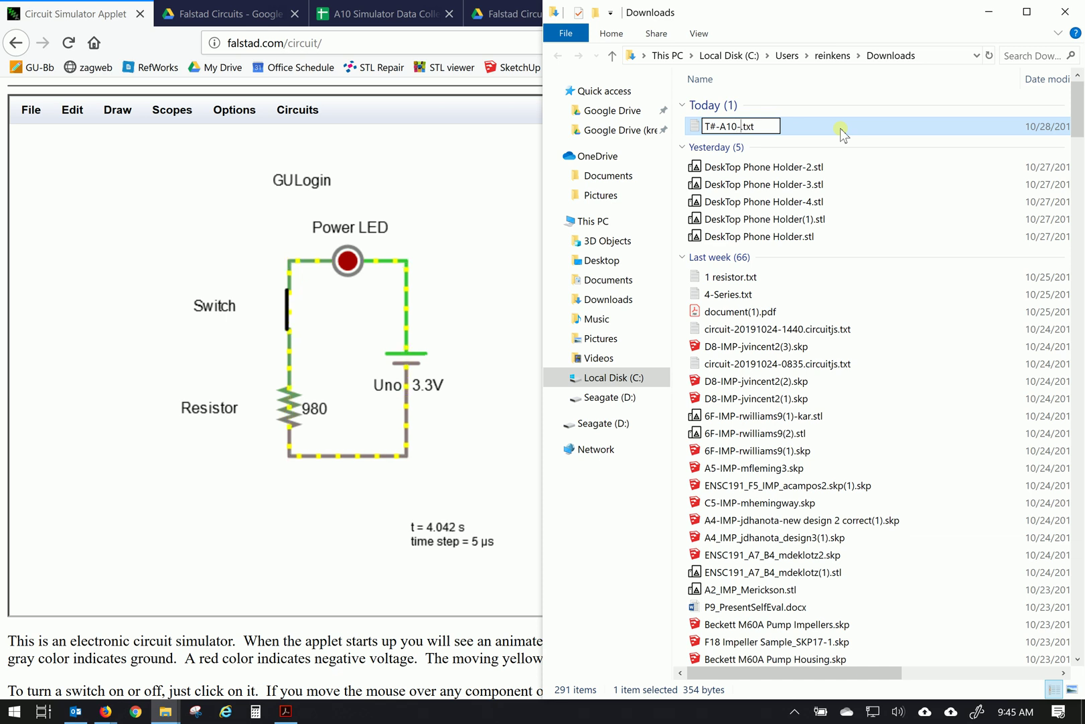
pyautogui.write('ogin')
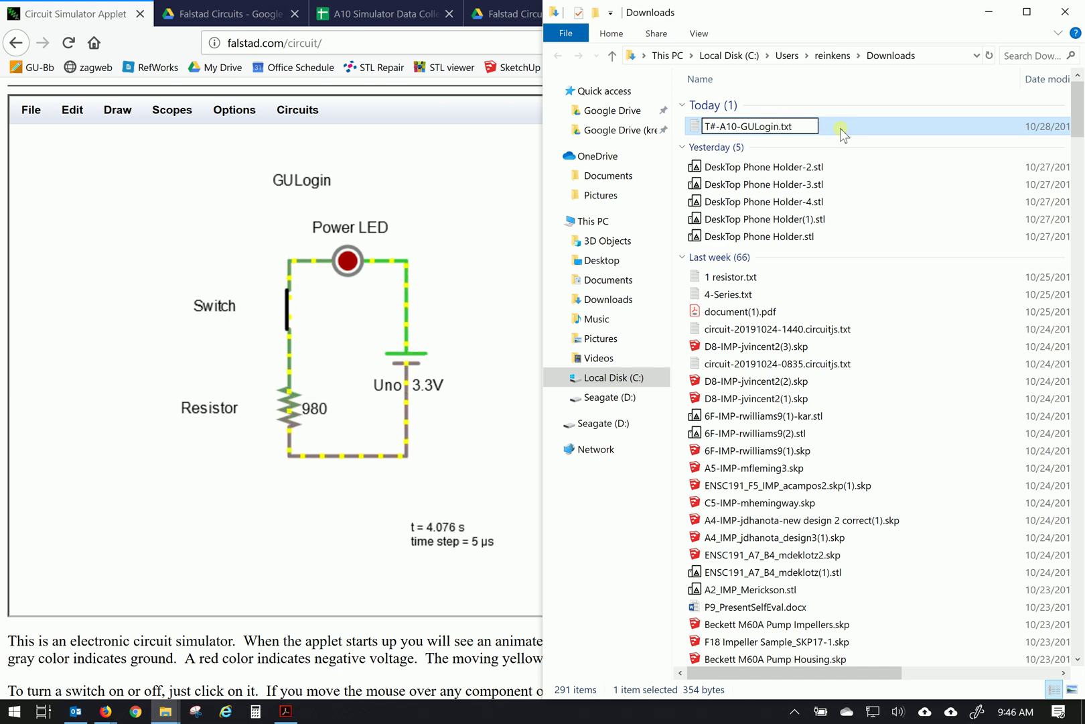
pyautogui.write('-1')
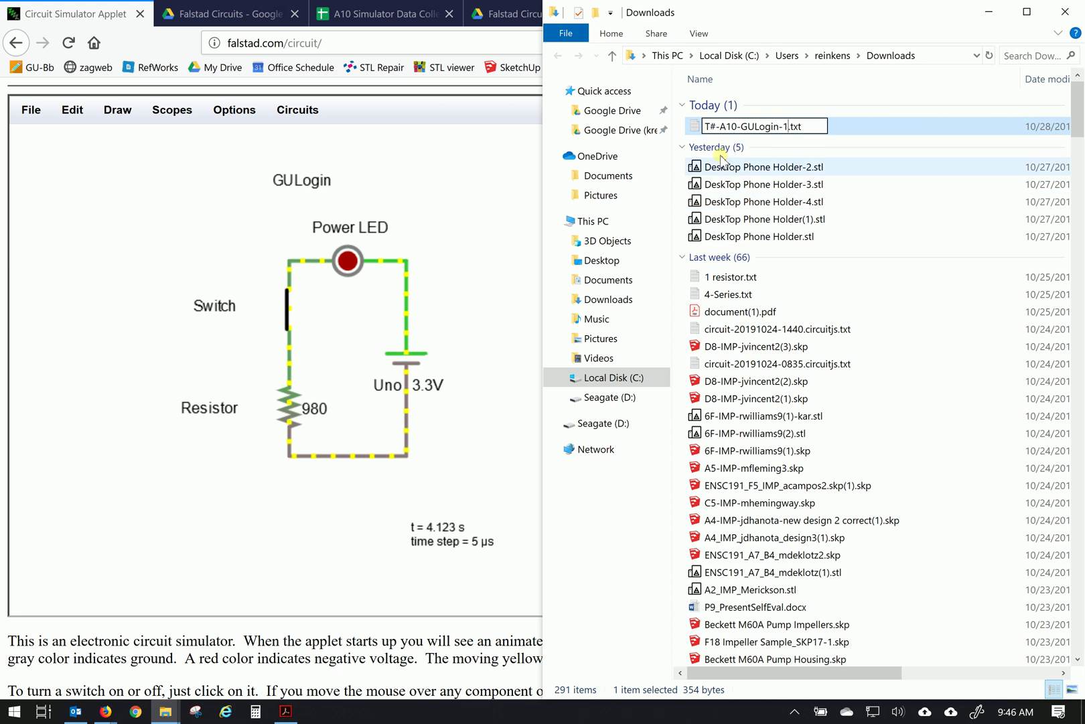
pyautogui.press('Return')
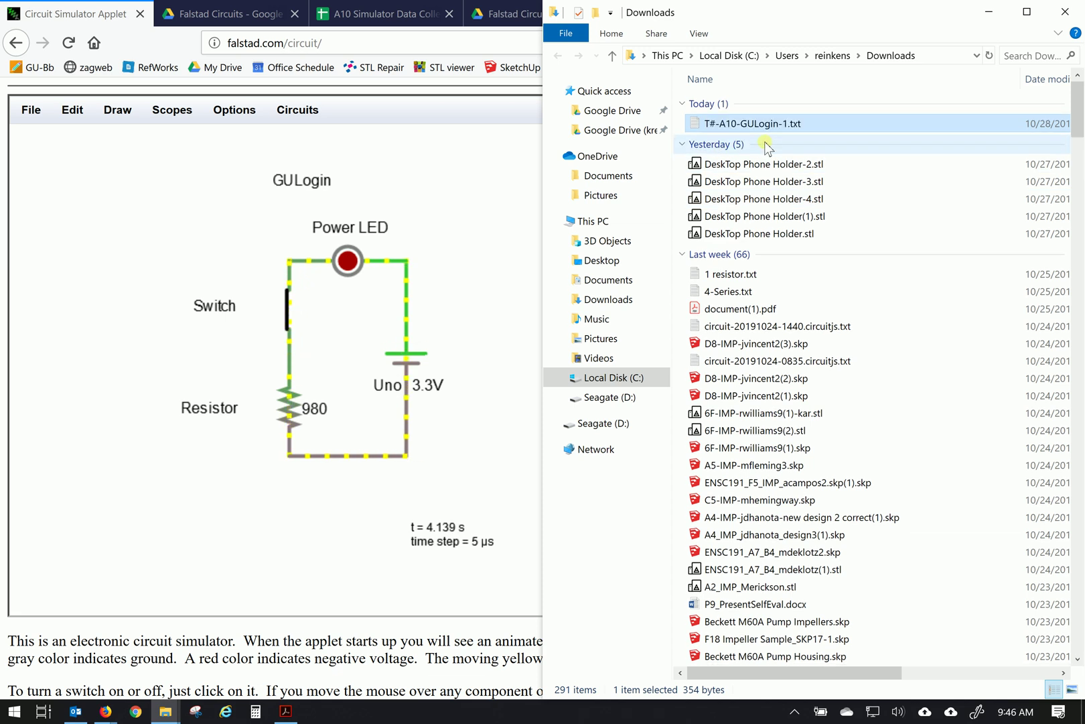
# Open T#-A10-GULogin-1.txt in Notepad on the left half, review its circuit text, then close it.
pyautogui.doubleClick(751, 124)
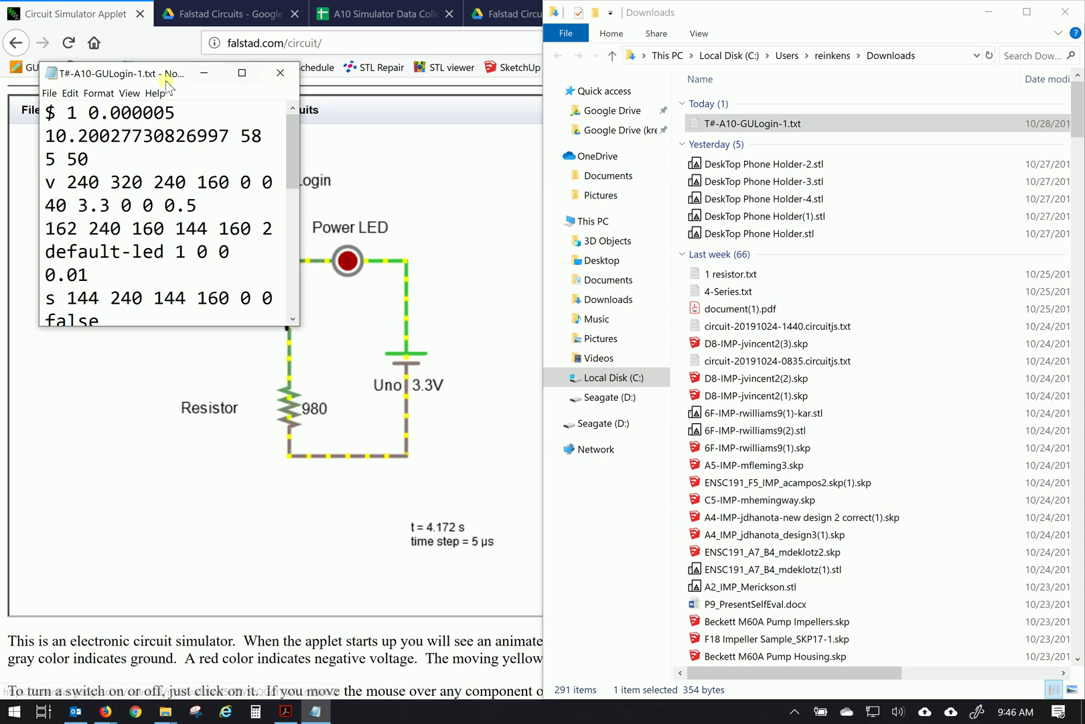
pyautogui.click(279, 73)
pyautogui.moveTo(0, 256)
pyautogui.mouseDown()
pyautogui.moveTo(122, 207)
pyautogui.moveTo(79, 251)
pyautogui.moveTo(1, 265)
pyautogui.mouseUp()
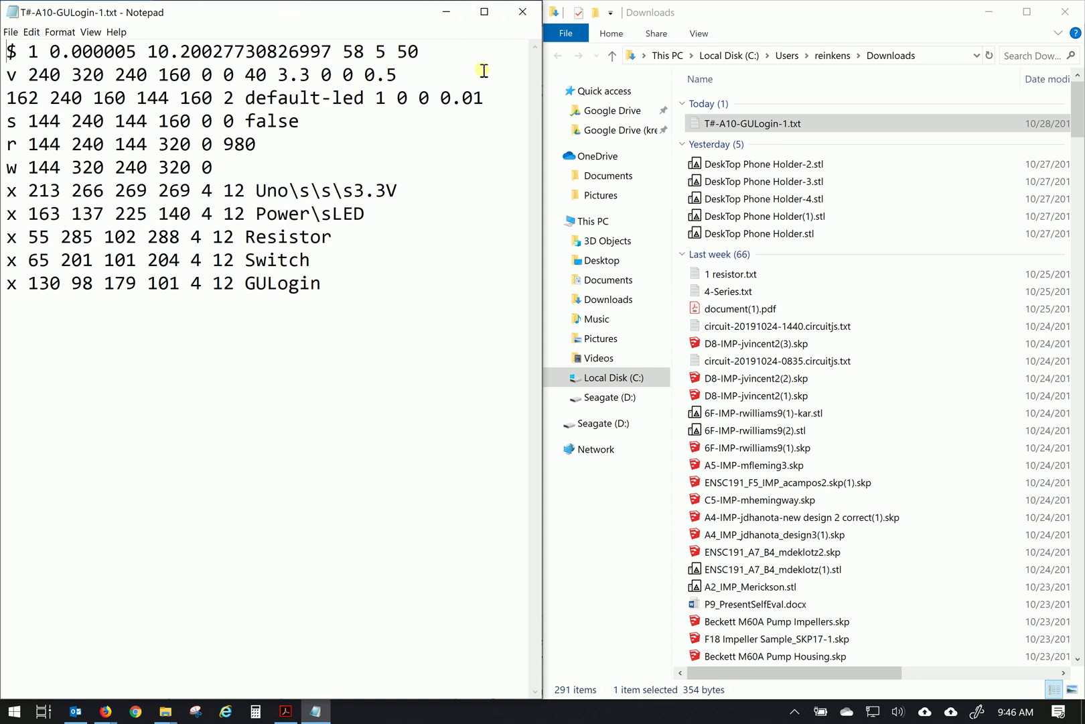
pyautogui.click(525, 13)
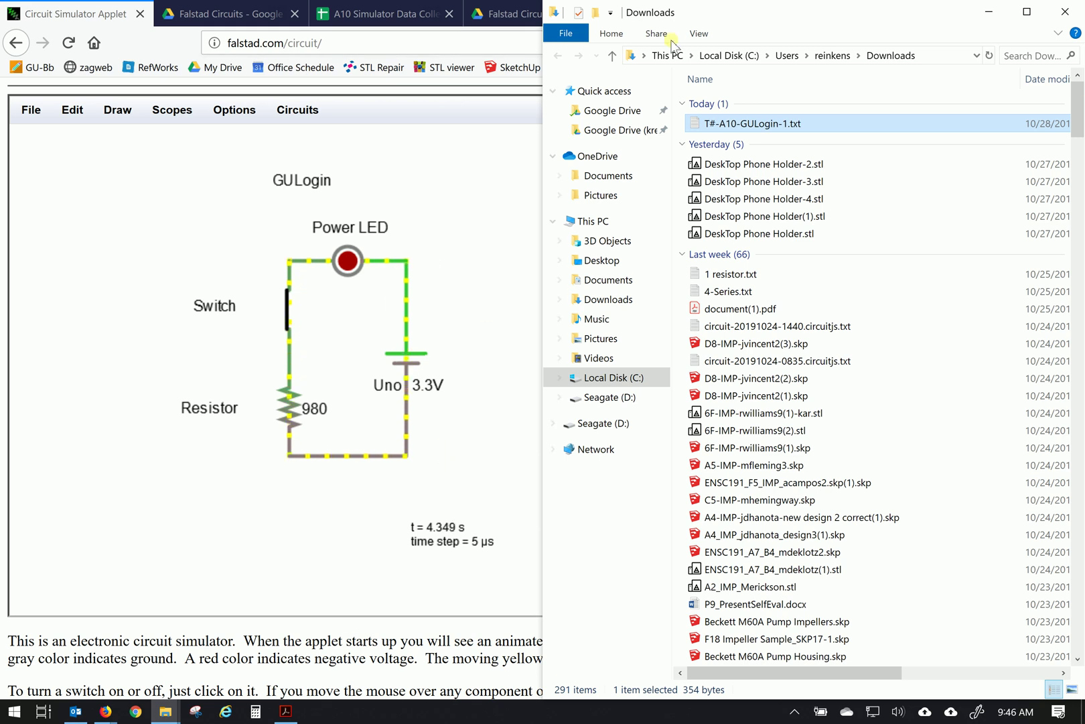
pyautogui.click(94, 21)
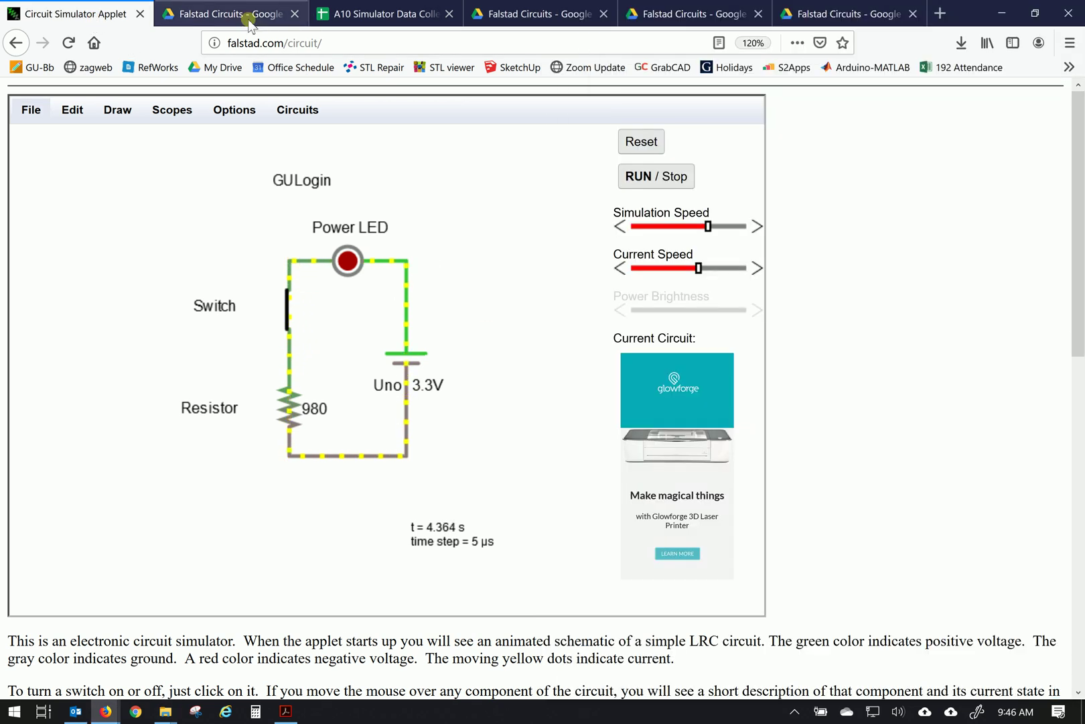